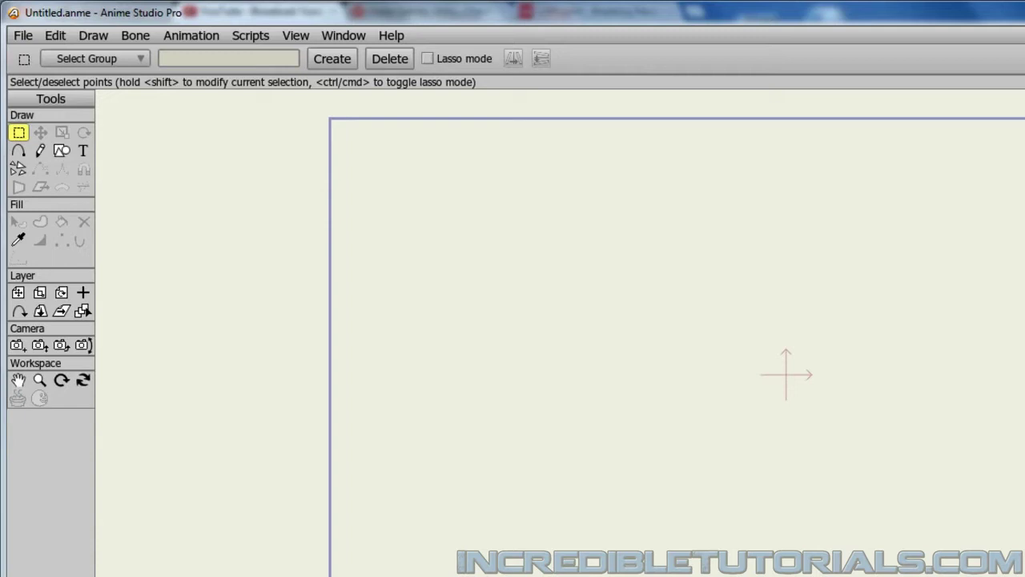
Step: Import the Sky layer from the 03_Alien-Shoot-Tutorials project file as an Anime Studio object
left_click(24, 37)
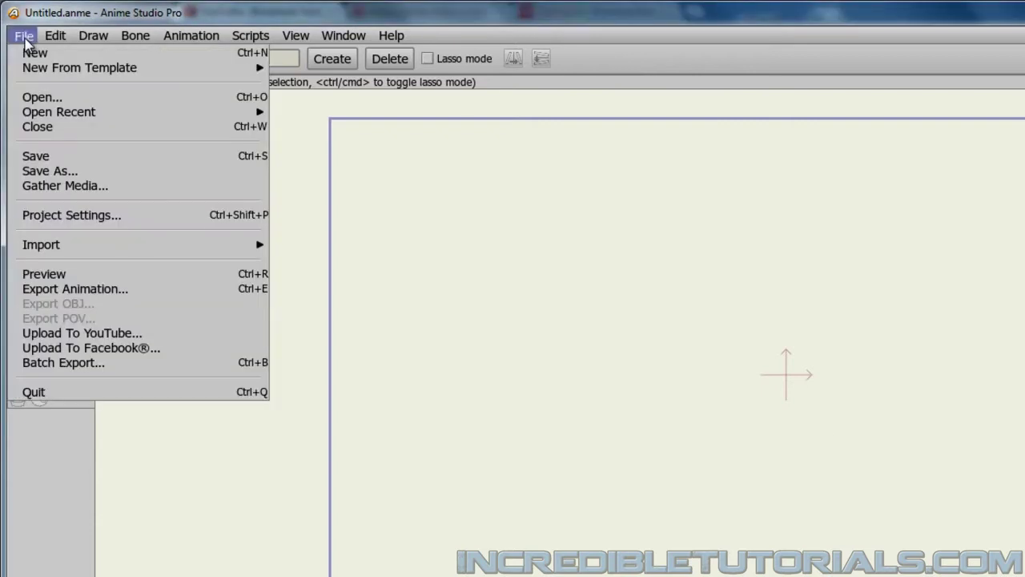
mouse_move(144, 247)
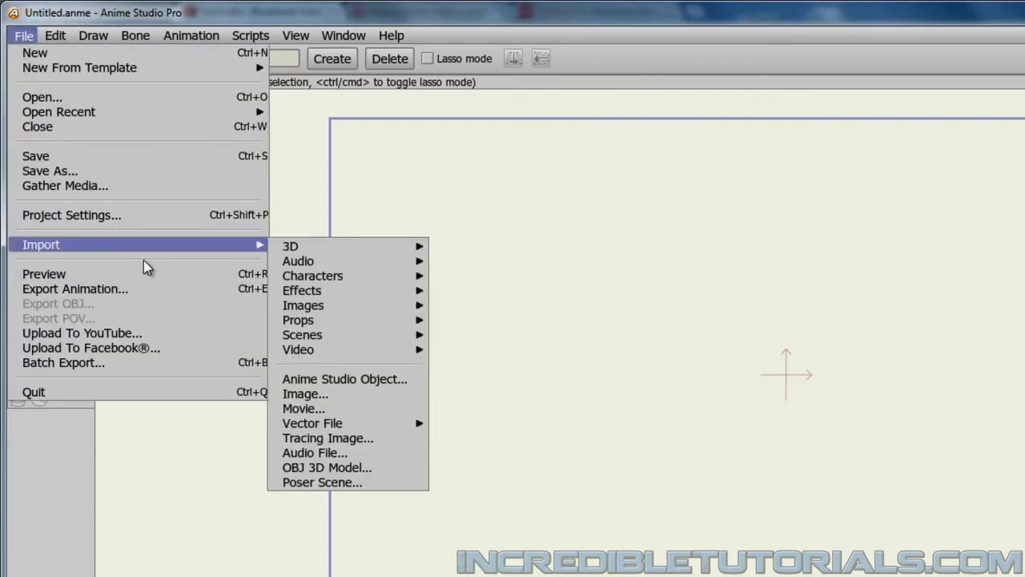
left_click(339, 378)
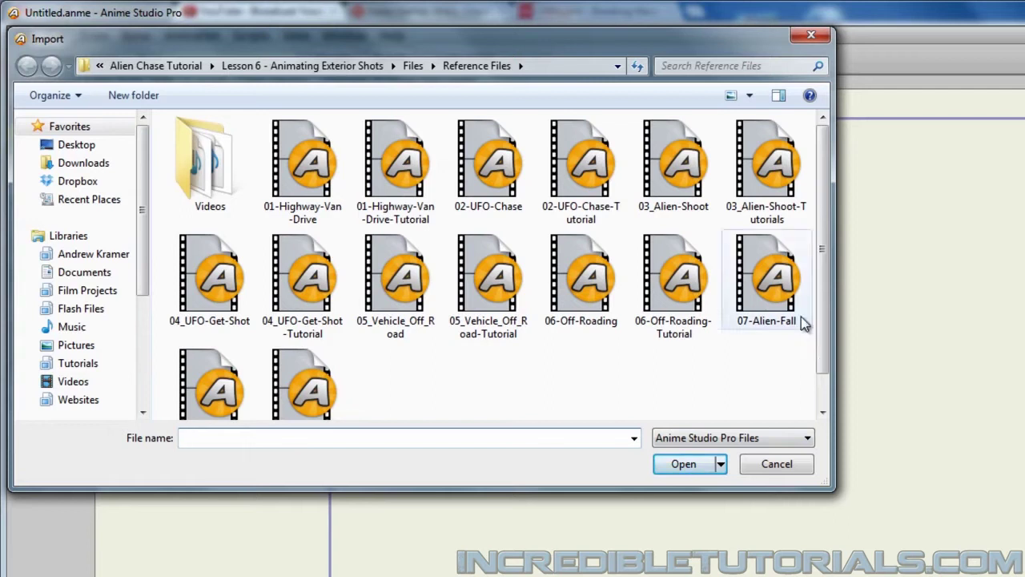
double_click(764, 176)
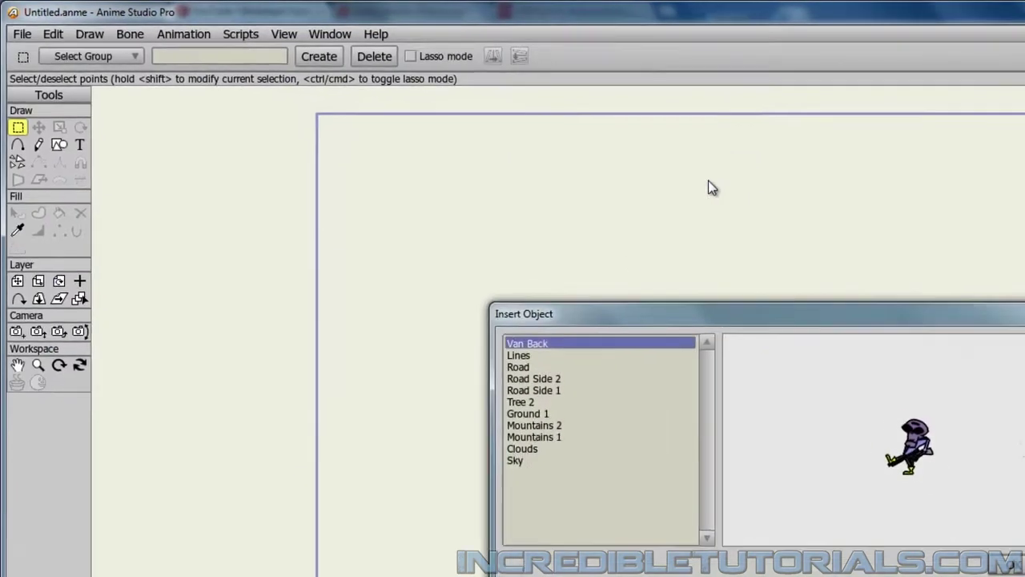
left_click(473, 420)
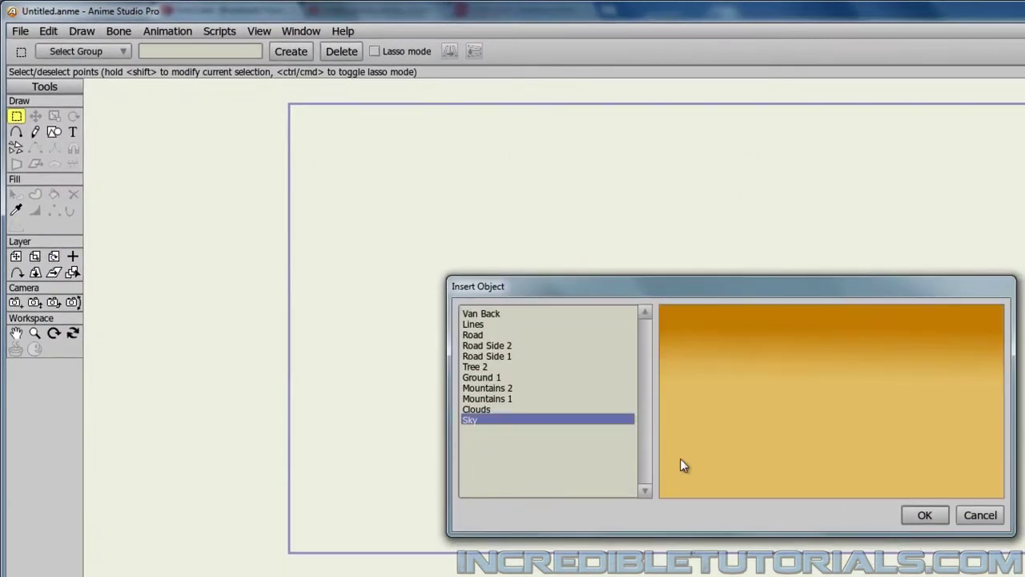
left_click(924, 515)
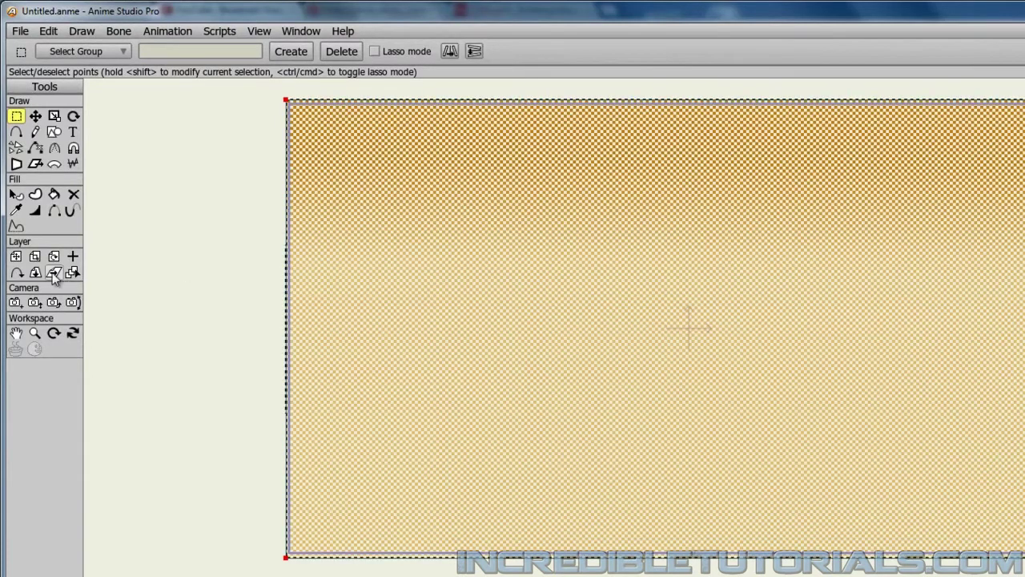
Step: Import the Clouds layer from the 03_Alien-Shoot-Tutorials project file
left_click(19, 32)
mouse_move(156, 213)
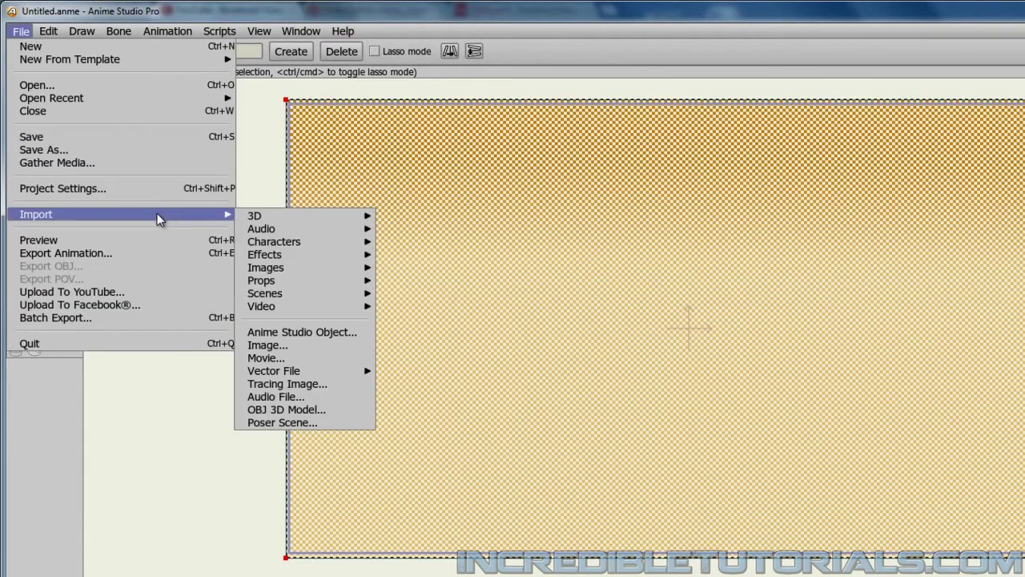
left_click(304, 332)
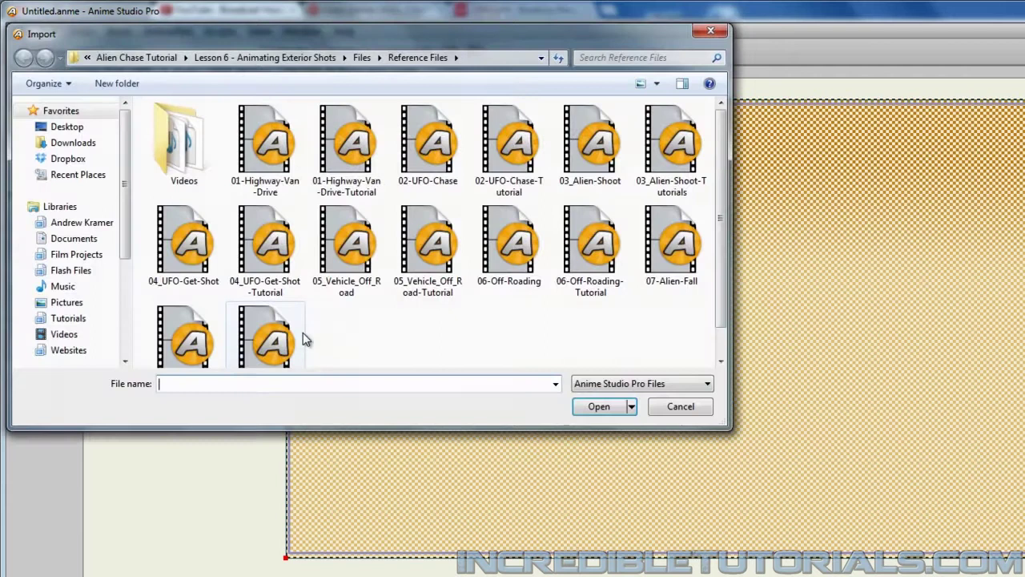
left_click(666, 164)
double_click(666, 164)
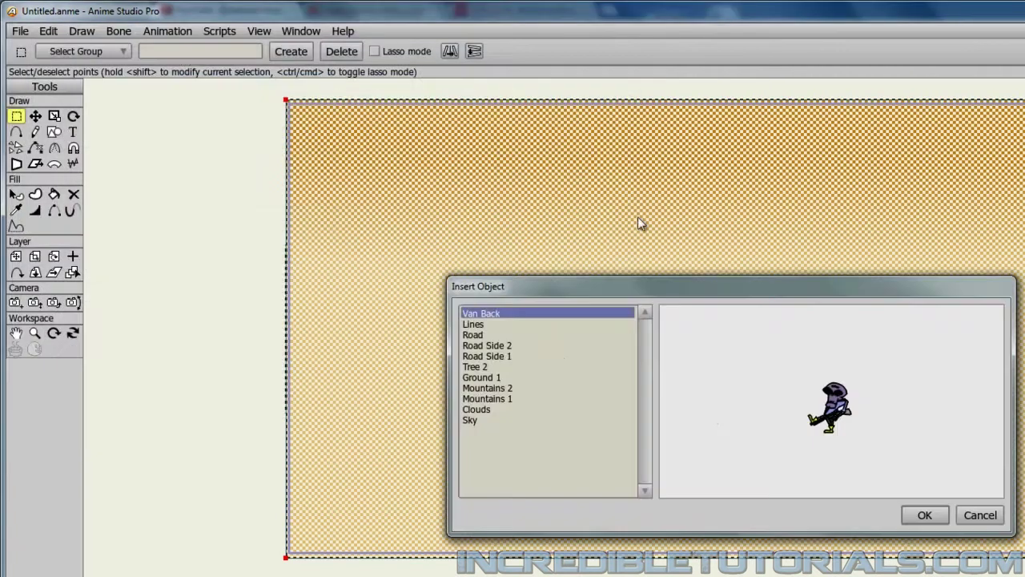
left_click(504, 409)
left_click(938, 520)
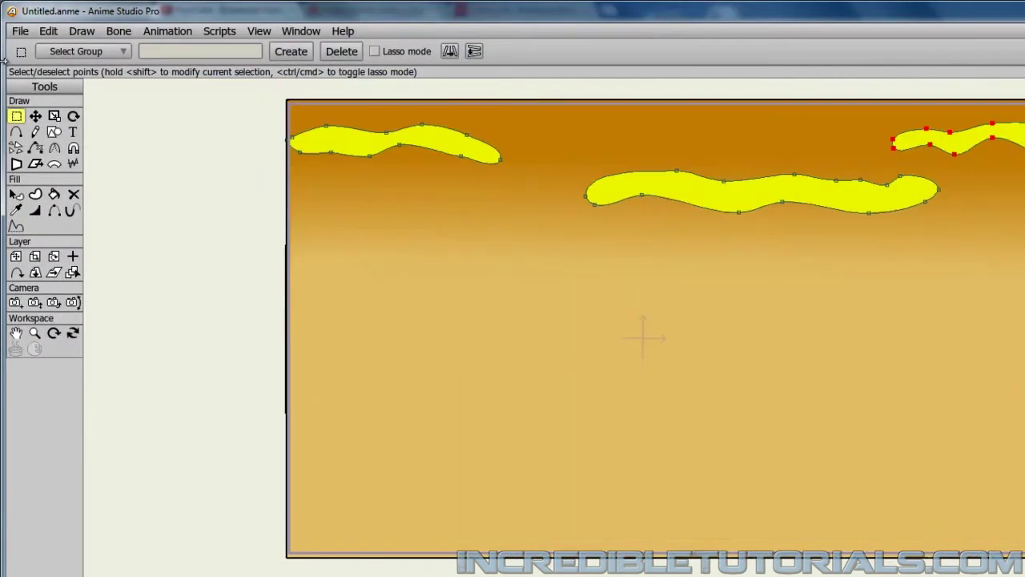
Step: Import the Mountains 2 layer from the 03_Alien-Shoot-Tutorials project file
left_click(21, 31)
mouse_move(133, 214)
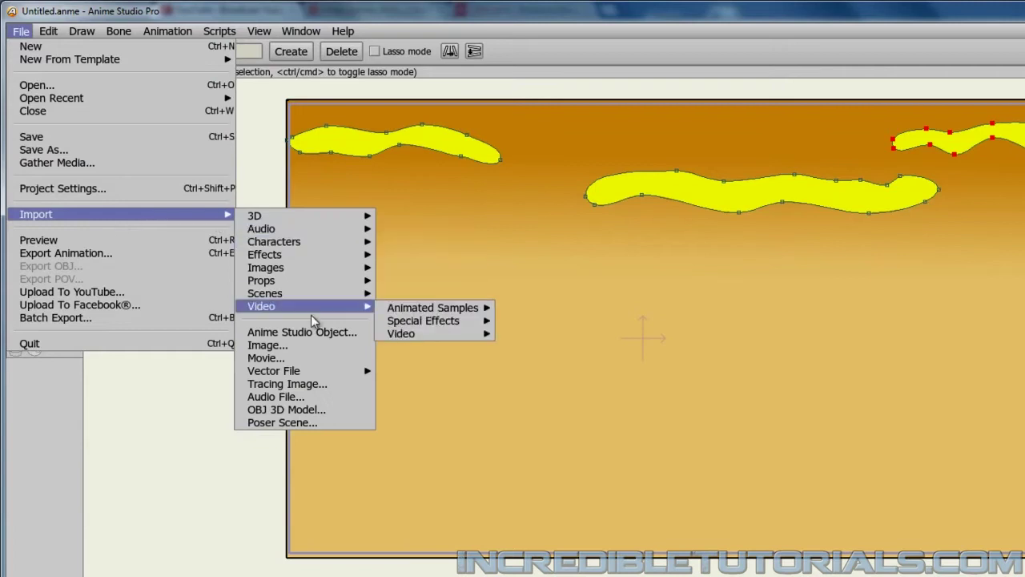
left_click(307, 335)
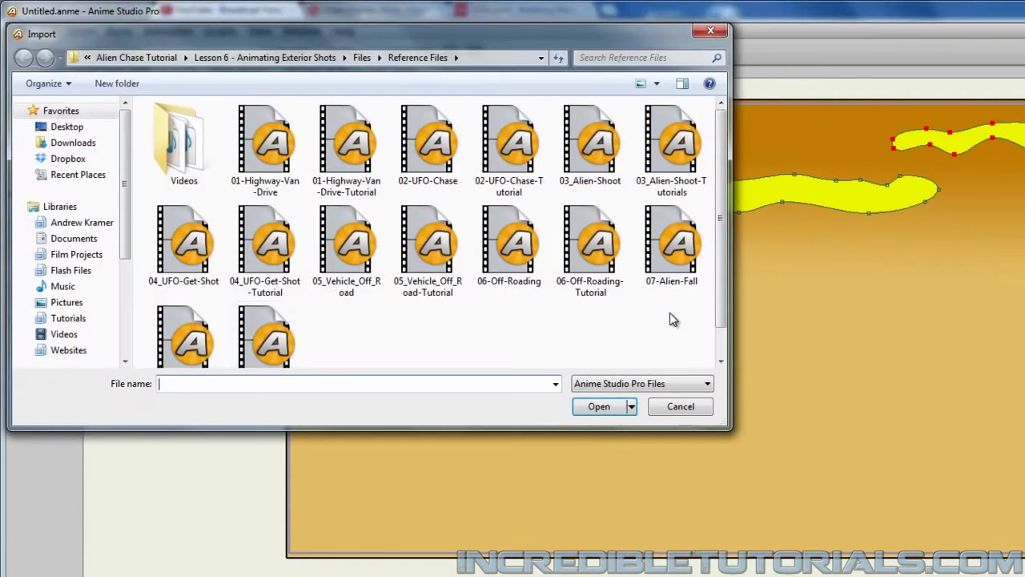
double_click(671, 152)
left_click(504, 389)
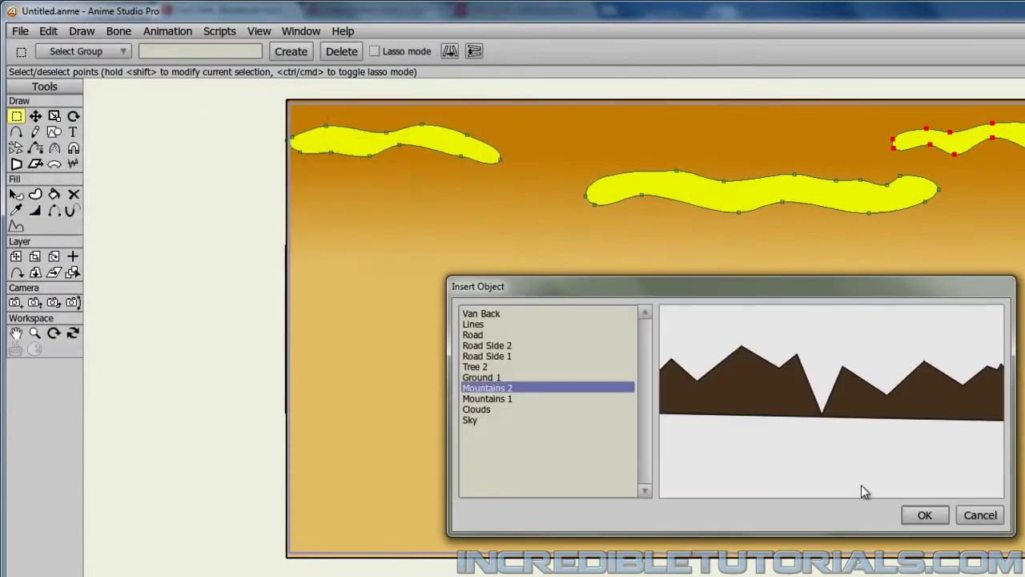
left_click(924, 515)
Step: Import the Mountains 1 layer from the 03_Alien-Shoot-Tutorials project file
left_click(20, 30)
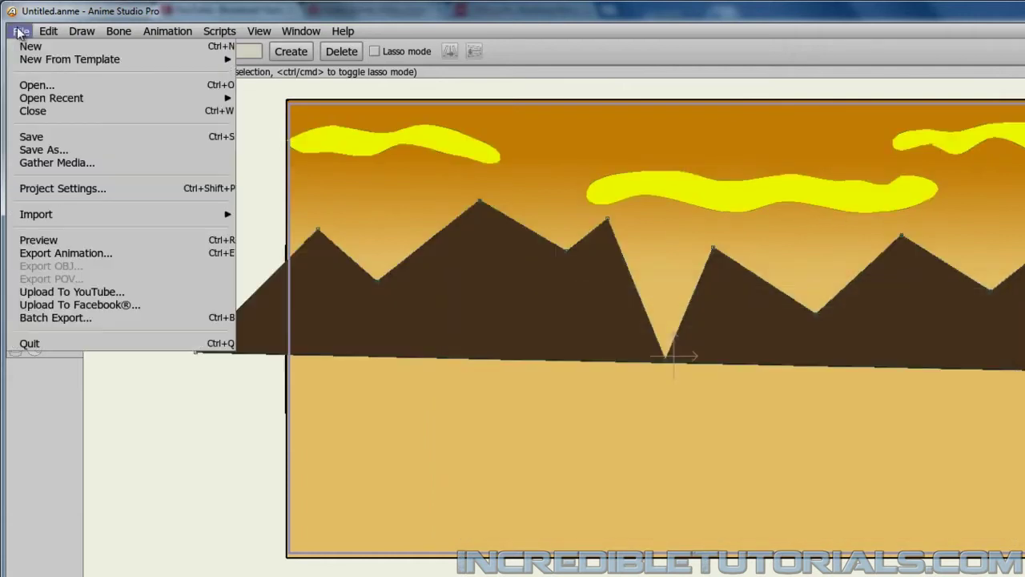
left_click(294, 333)
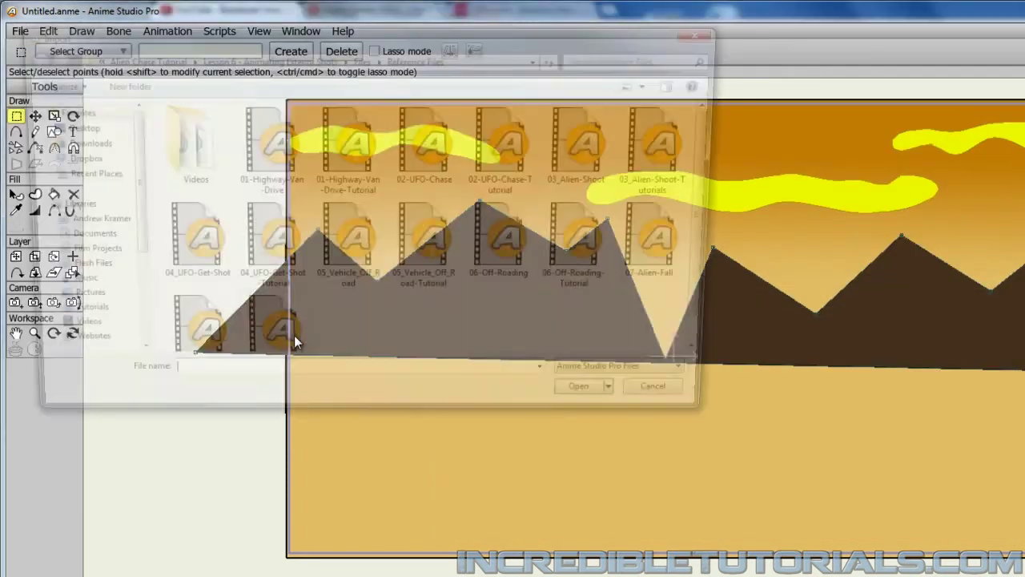
double_click(673, 152)
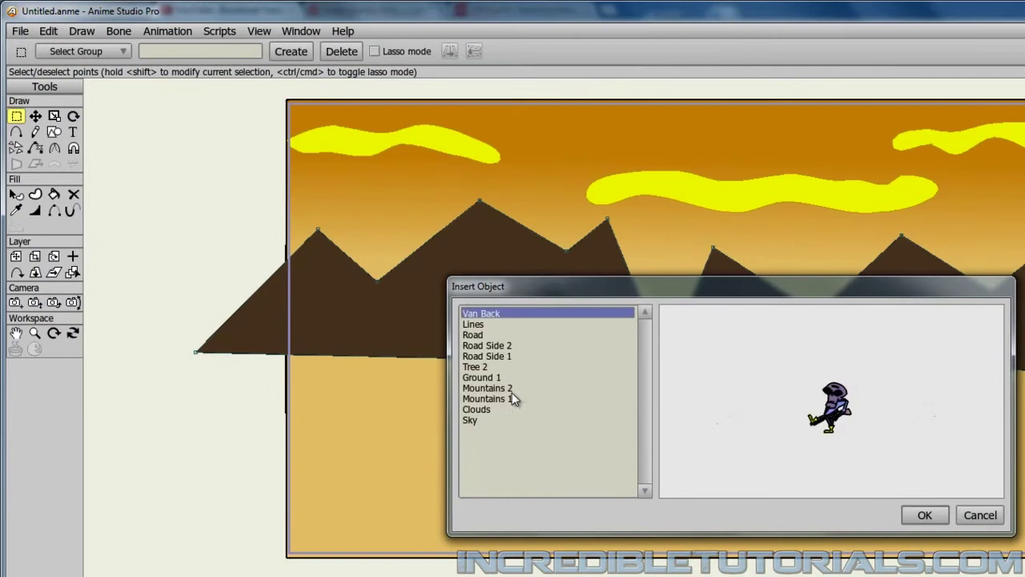
left_click(496, 398)
left_click(923, 519)
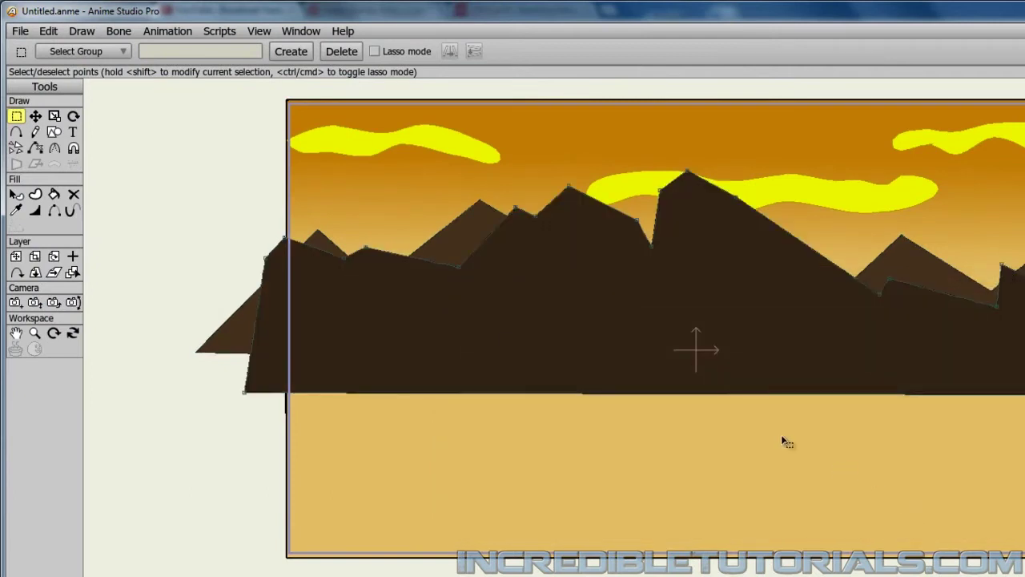
Step: Import the Ground 1 layer from the 01-Highway-Van-Drive project file and switch to the layer move tool
left_click(21, 31)
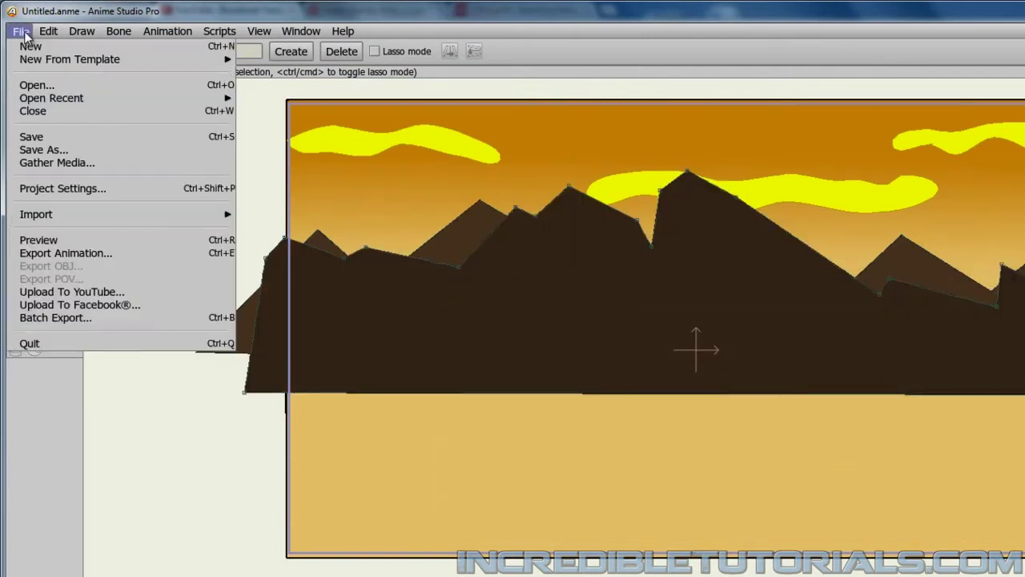
mouse_move(157, 213)
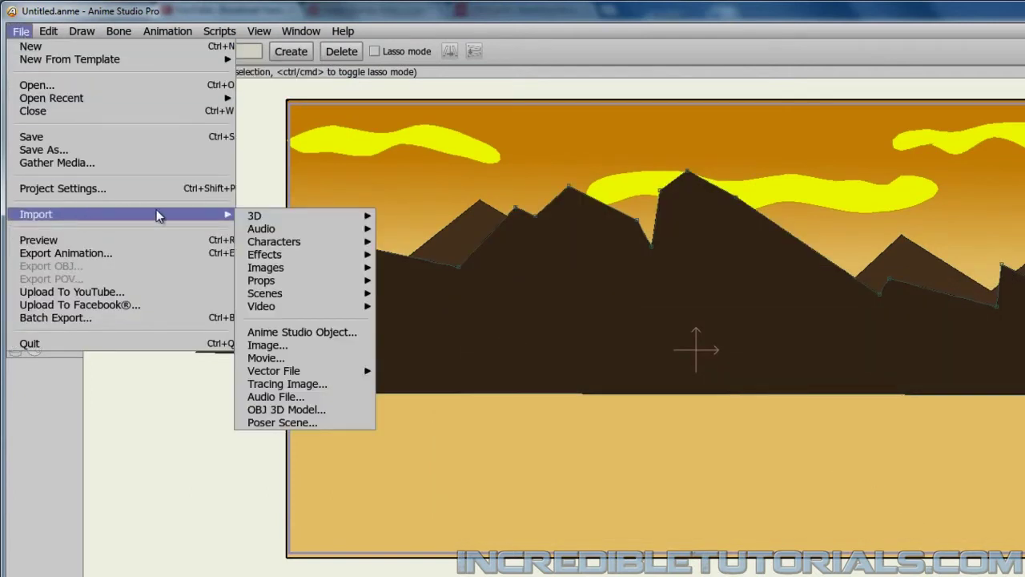
left_click(325, 328)
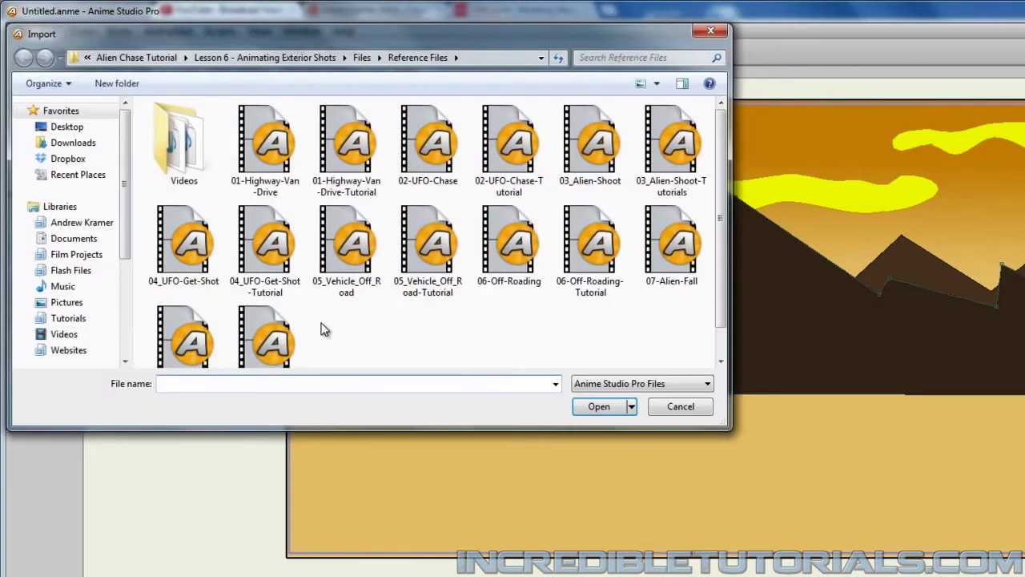
double_click(261, 144)
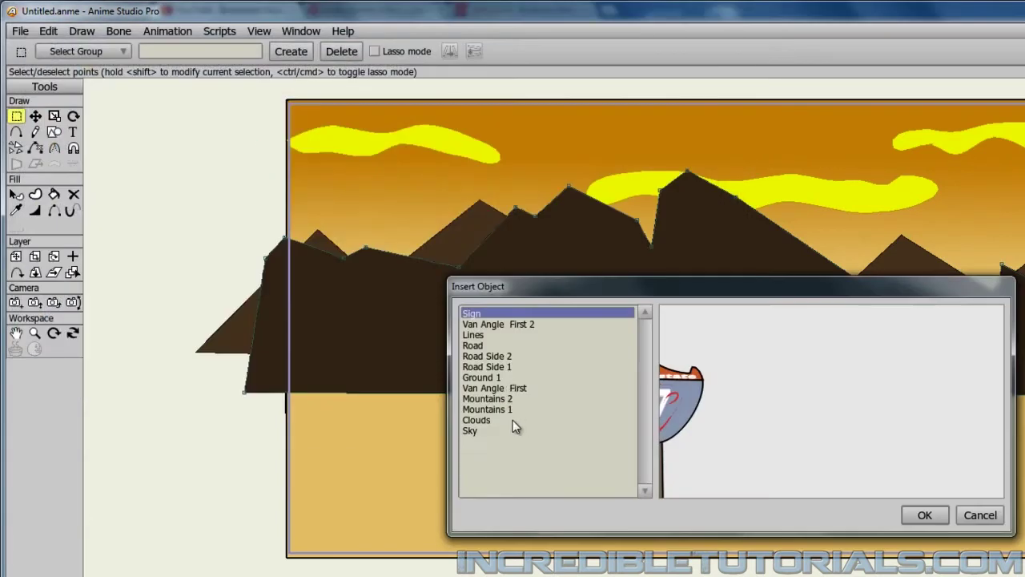
left_click(483, 379)
left_click(906, 516)
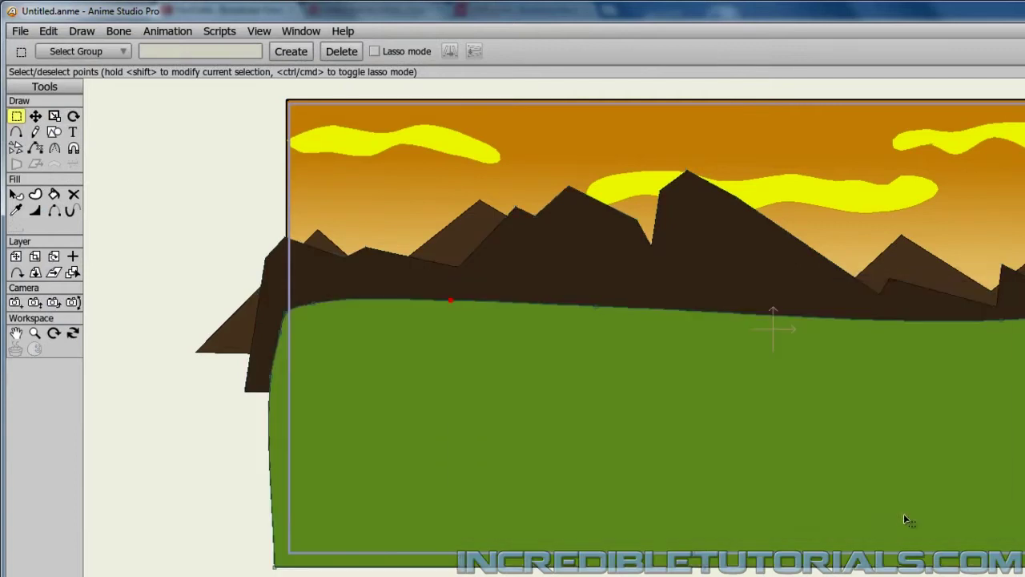
key("0")
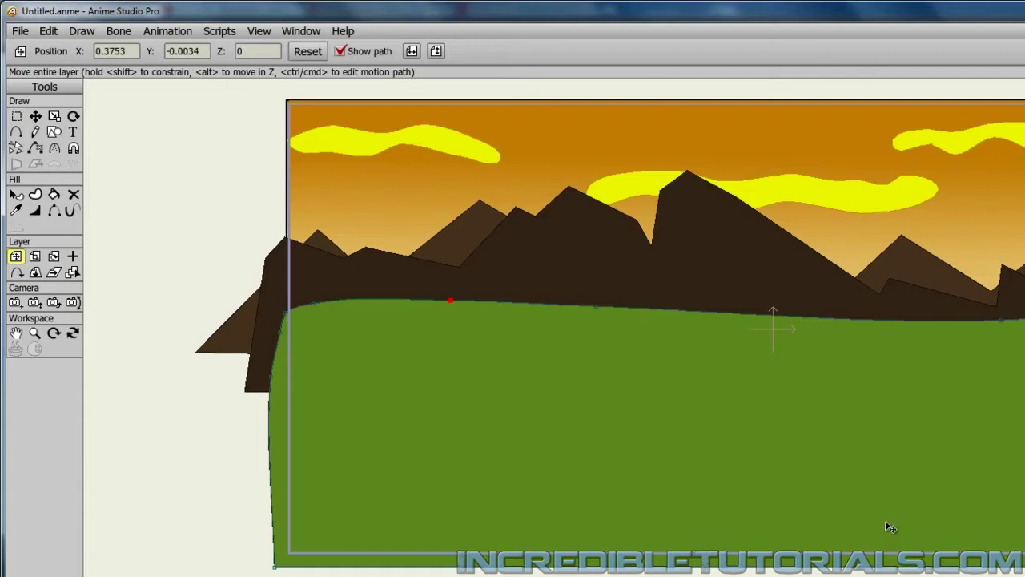
Step: Import the Van Back group containing the alien from the 07-Alien-Fall-Tutorial project file
left_click(20, 30)
mouse_move(36, 213)
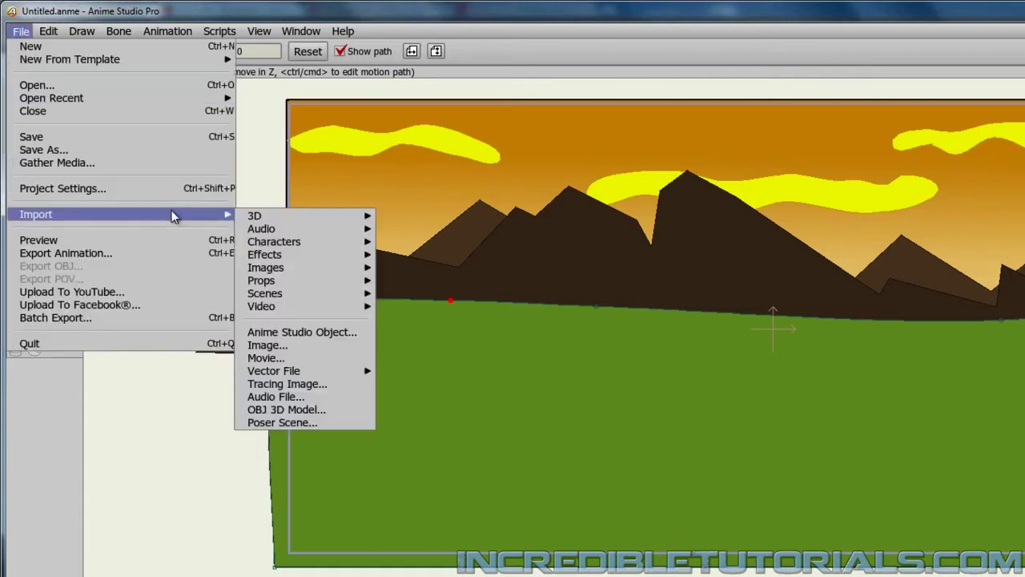
left_click(326, 331)
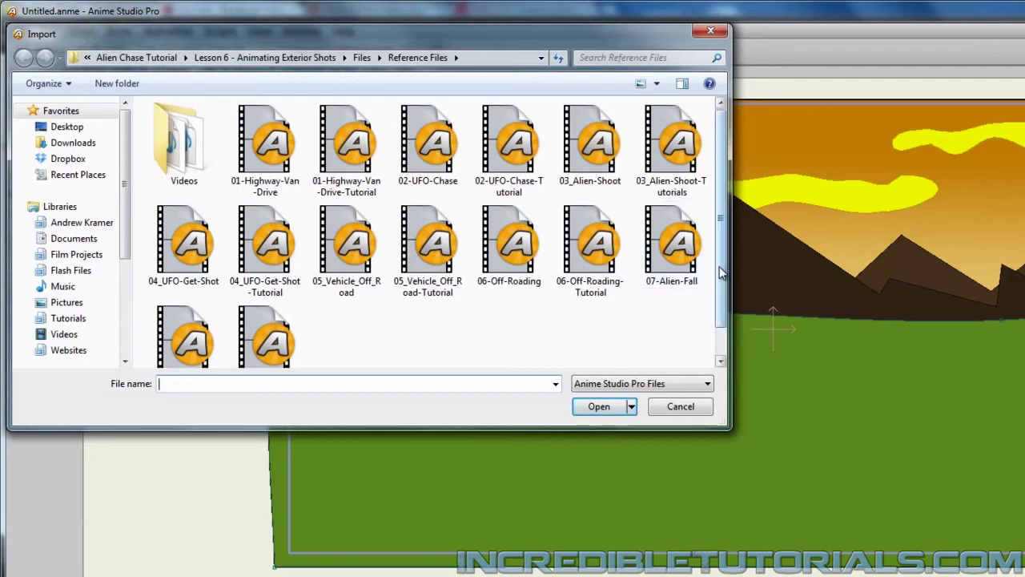
scroll(721, 272, "down", 1)
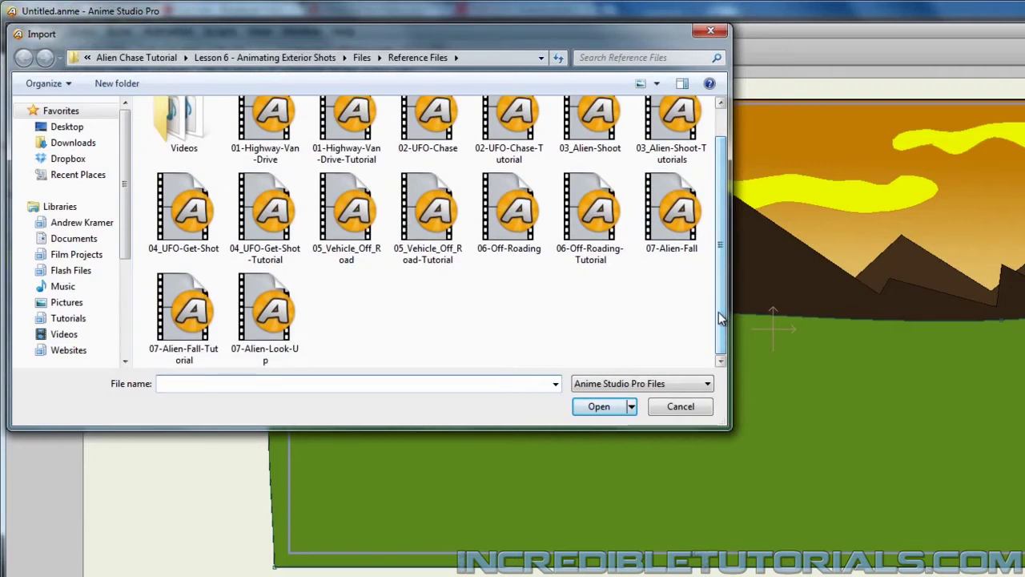
left_click(164, 328)
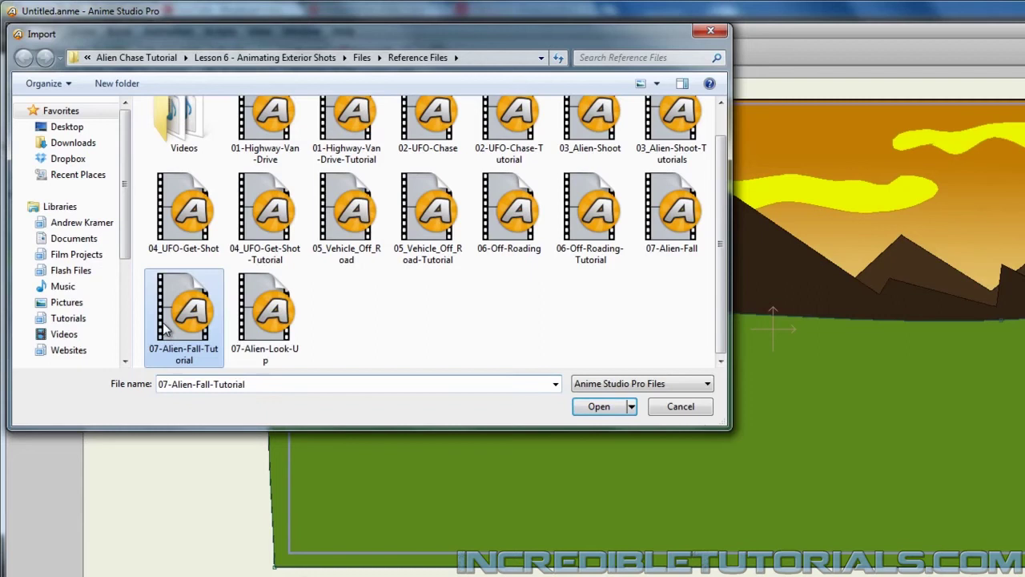
double_click(164, 327)
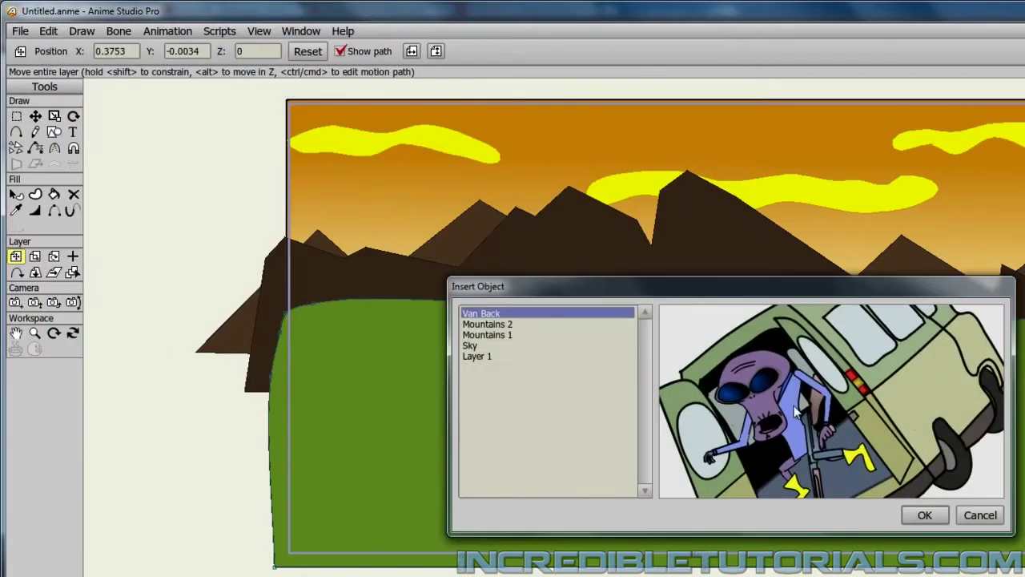
left_click(921, 515)
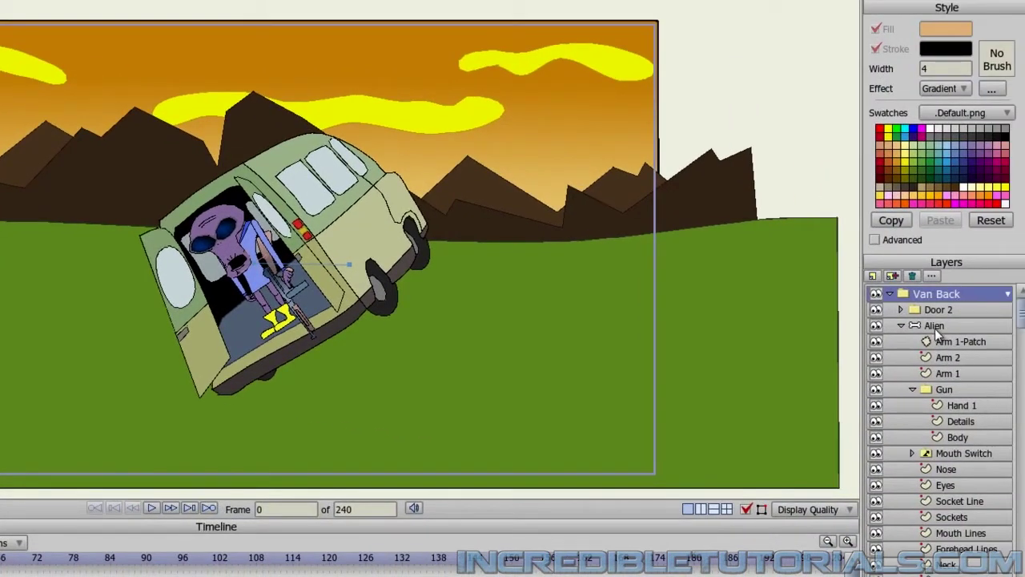
Step: Move the Alien layer out of and above the Van Back group, and delete the Van Back group
left_click_drag(935, 329, 945, 295)
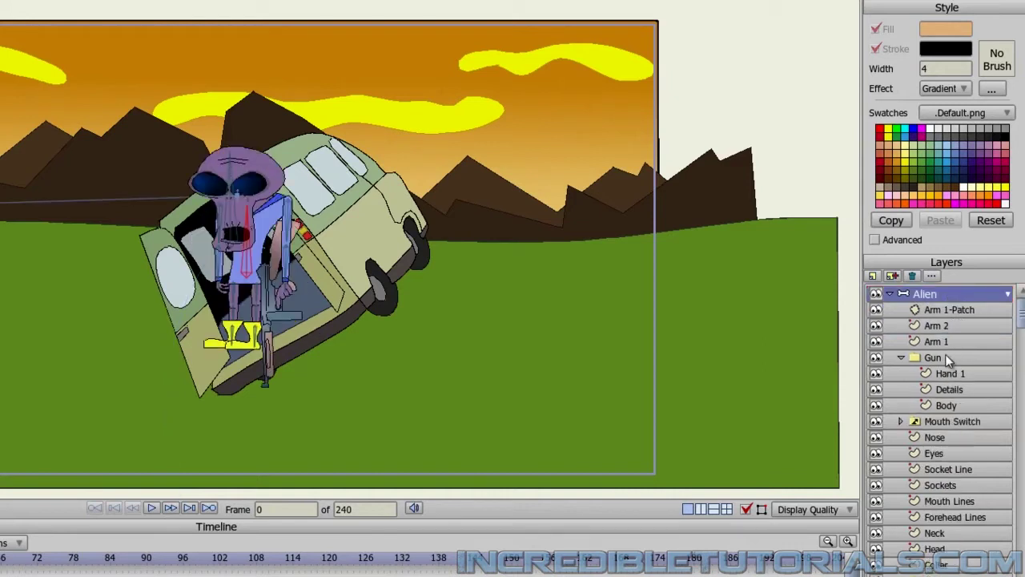
left_click(890, 294)
left_click(933, 310)
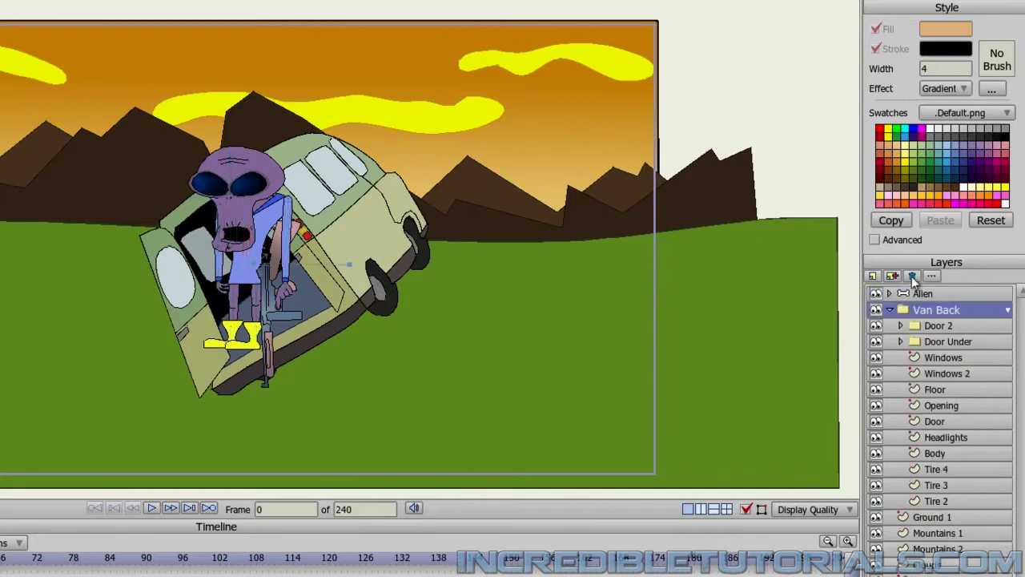
left_click(912, 277)
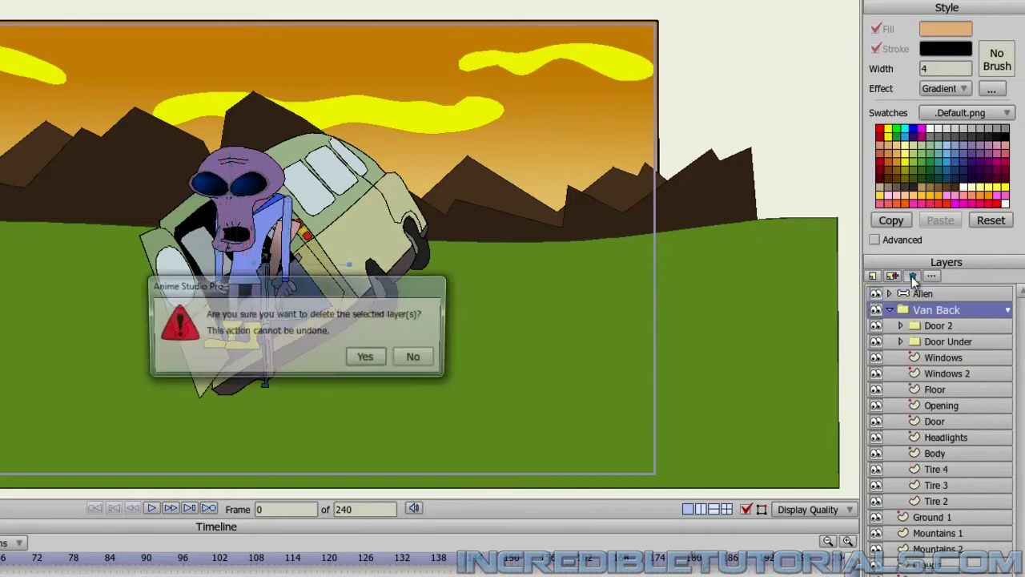
left_click(365, 360)
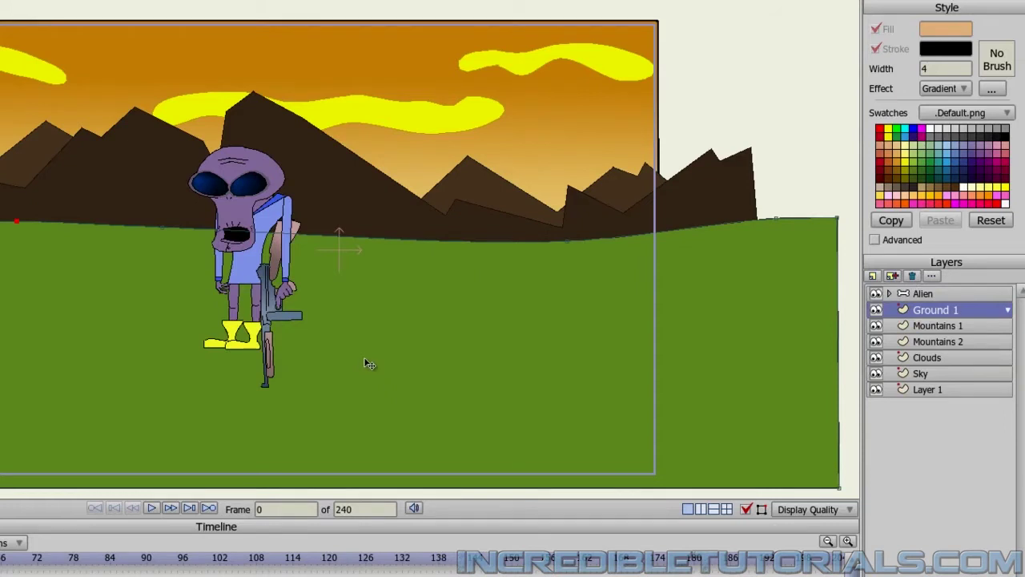
Step: Clear all animation from the entire document
left_click_drag(130, 567, 0, 566)
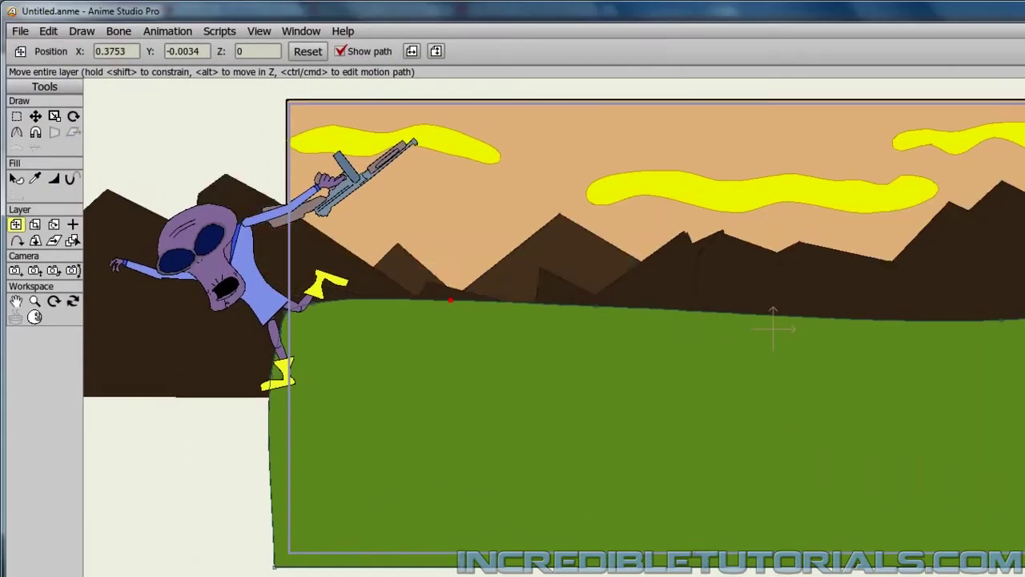
left_click(190, 36)
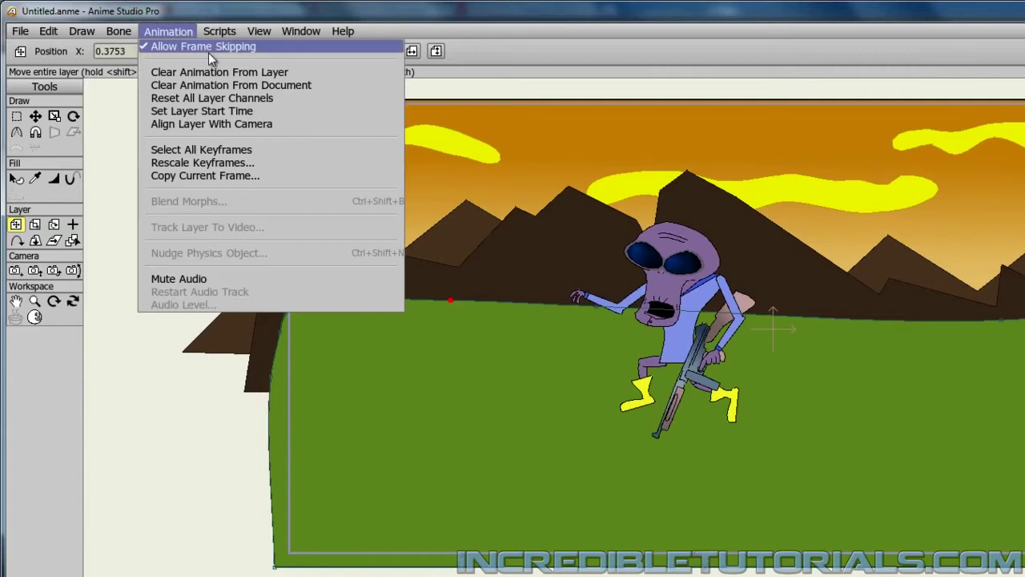
left_click(229, 85)
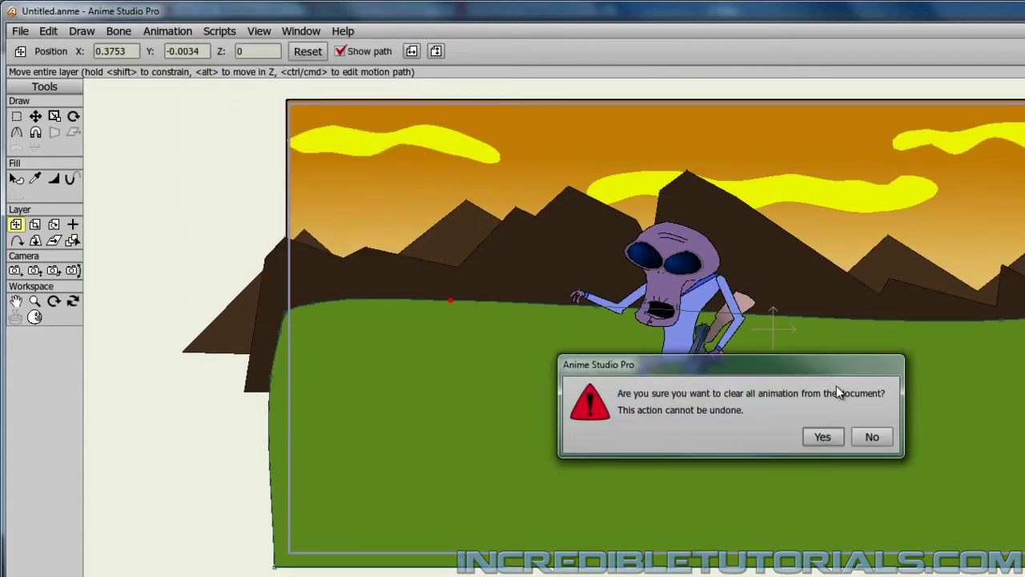
left_click(822, 437)
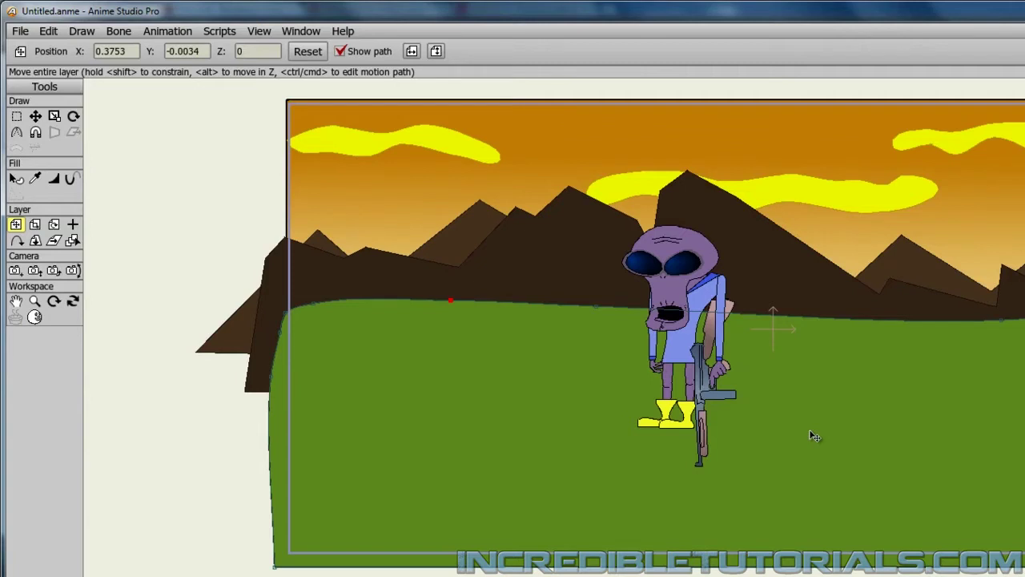
key("Left")
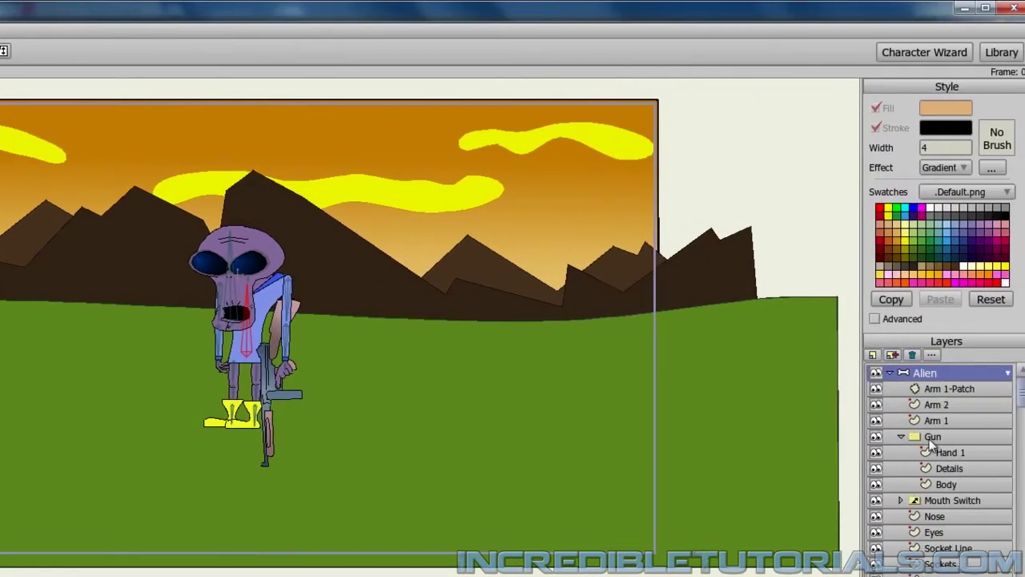
Step: Take the Gun group out of the Alien layer and place it directly below Alien in the layer order, with both collapsed
left_click(931, 438)
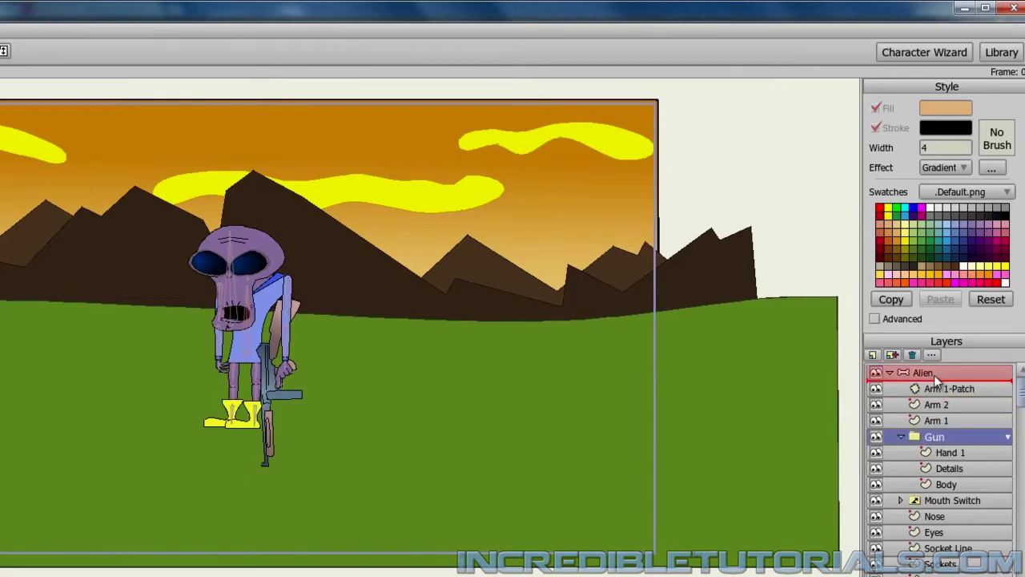
left_click_drag(933, 368, 934, 368)
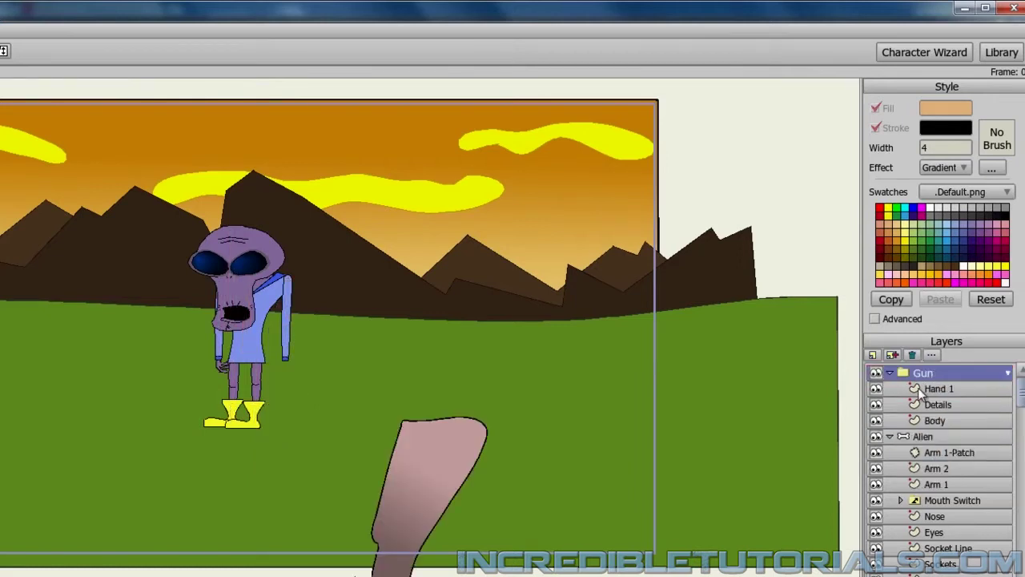
left_click(891, 374)
left_click(892, 387)
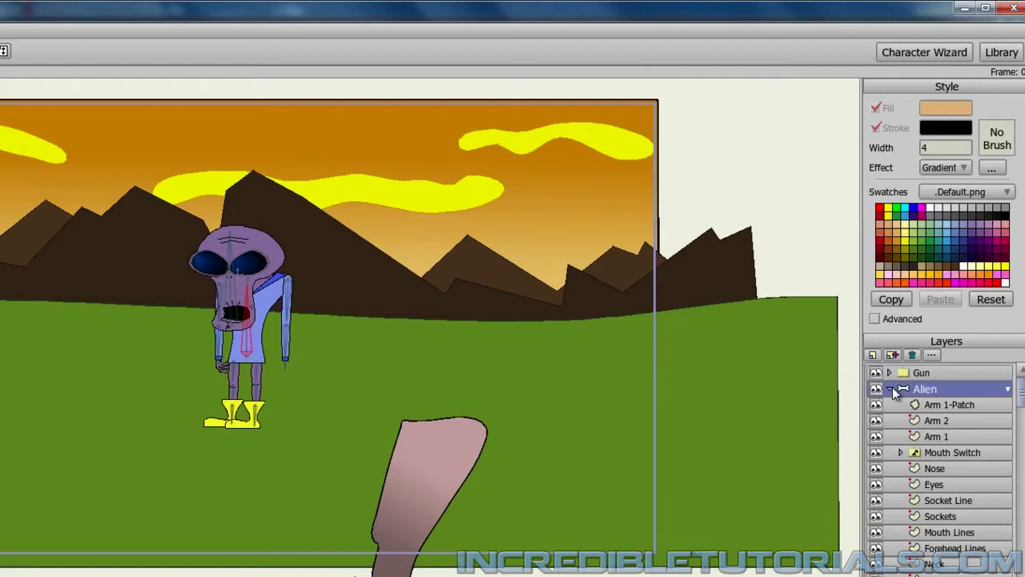
left_click(892, 388)
left_click_drag(925, 372, 929, 394)
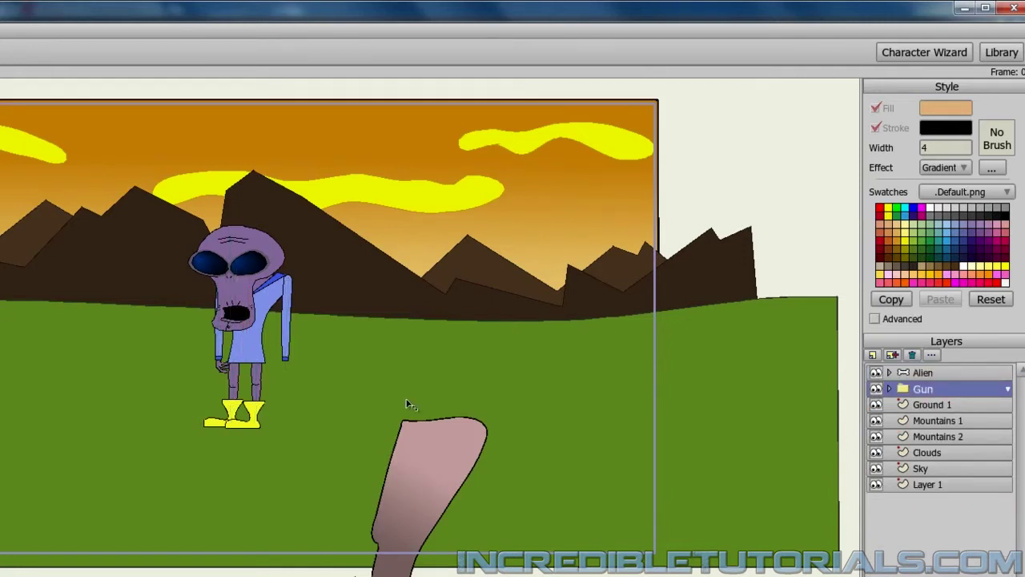
Step: Scale down the Gun group and move it up onto the ground beside the alien
scroll(460, 439, "down", 3)
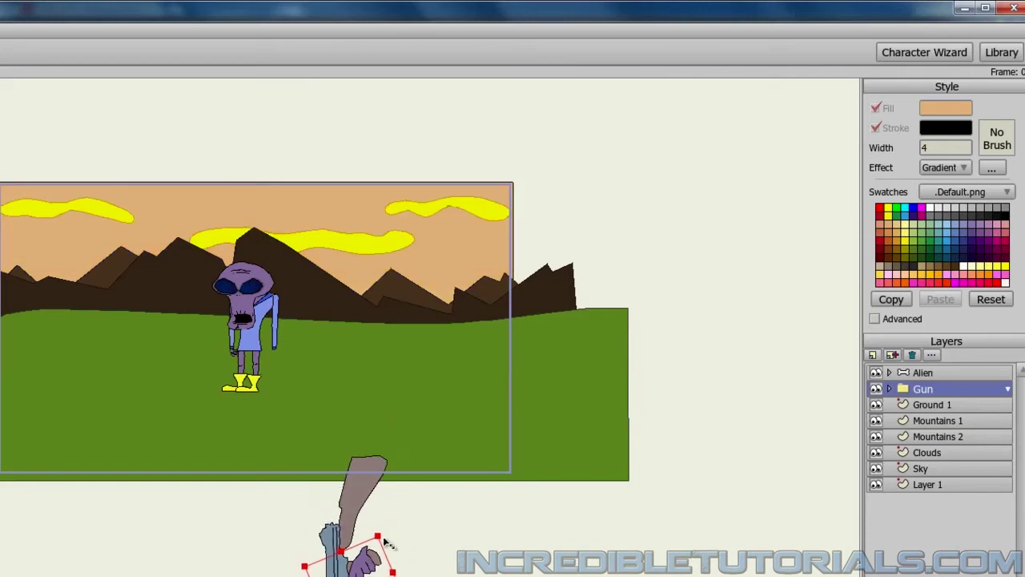
left_click_drag(384, 542, 373, 375)
key("1")
scroll(406, 397, "up", 2)
scroll(408, 398, "up", 2)
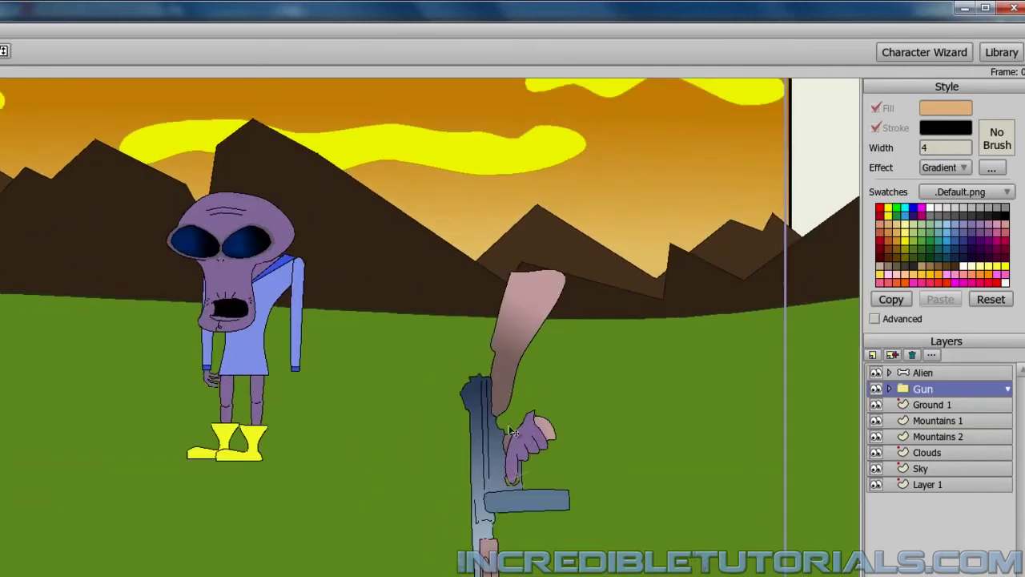
left_click_drag(560, 451, 481, 412)
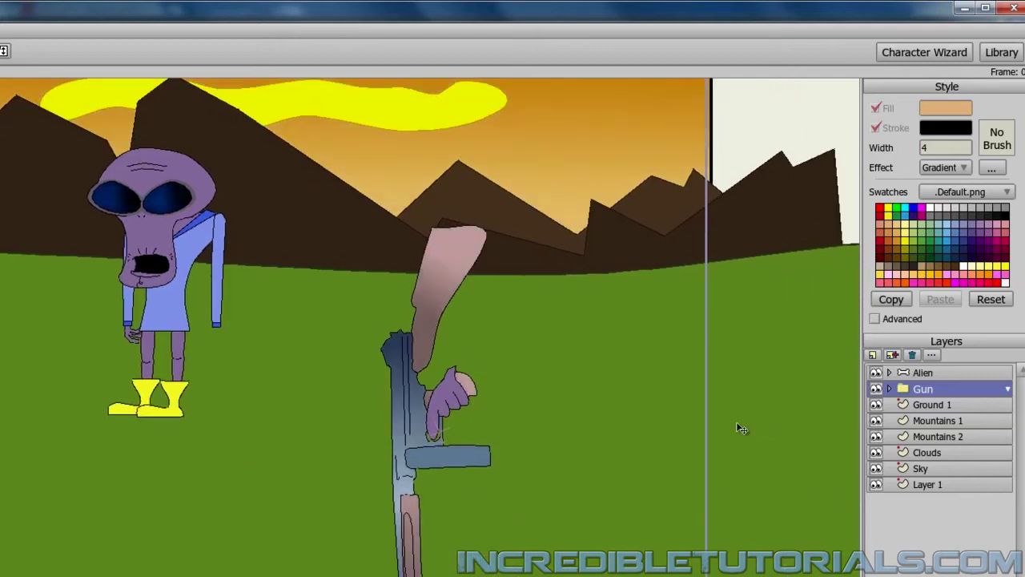
Step: Delete the Hand 1 layer from the Gun group and rotate the gun so it lies diagonally with its barrel pointing down toward the alien's side
left_click(888, 390)
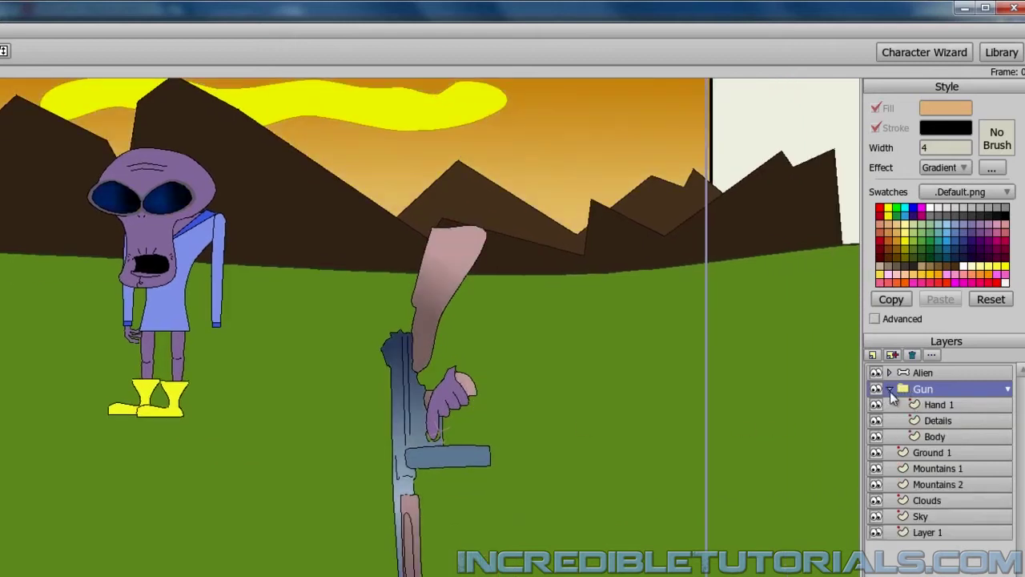
left_click(946, 407)
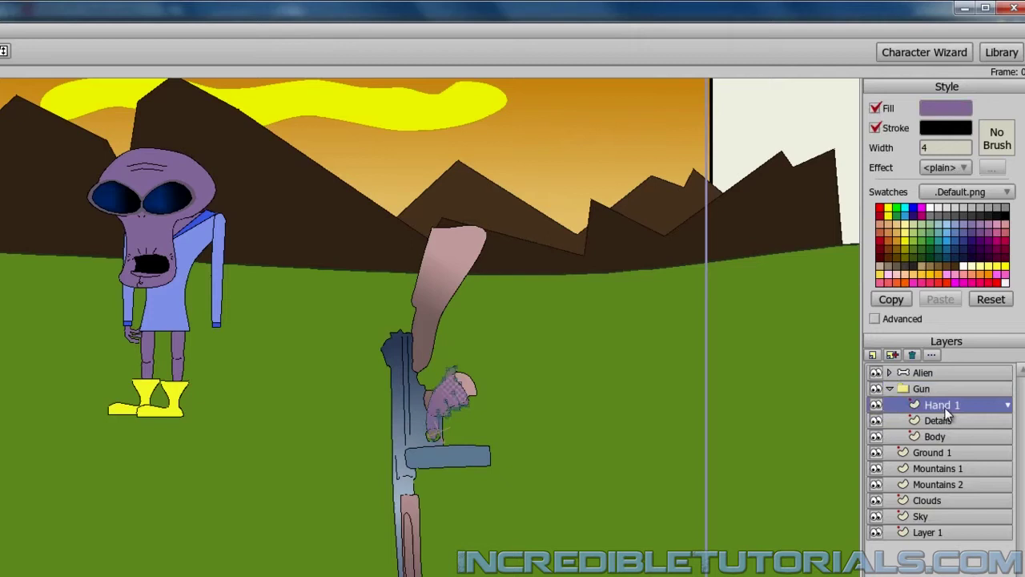
left_click(911, 355)
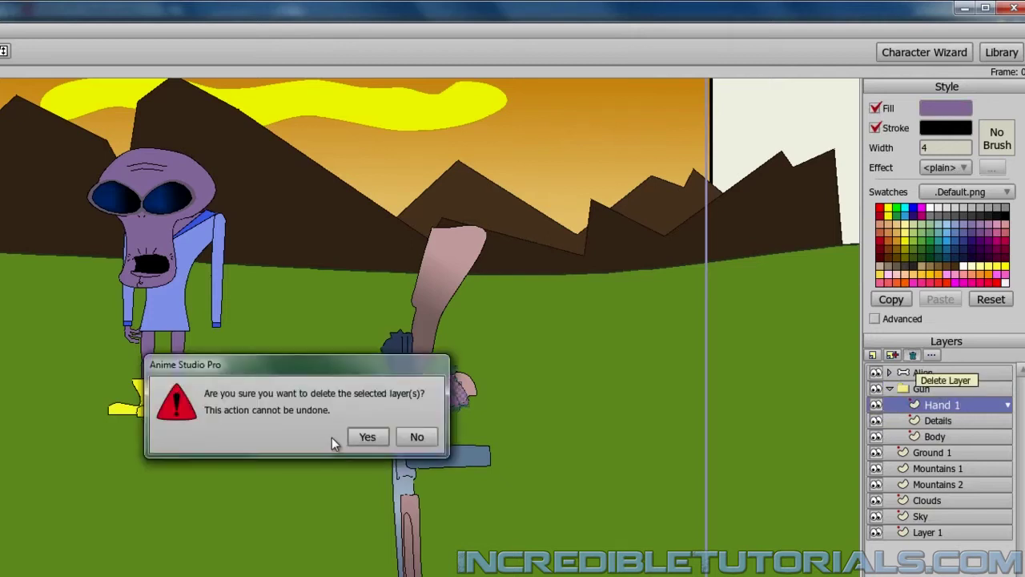
left_click(365, 436)
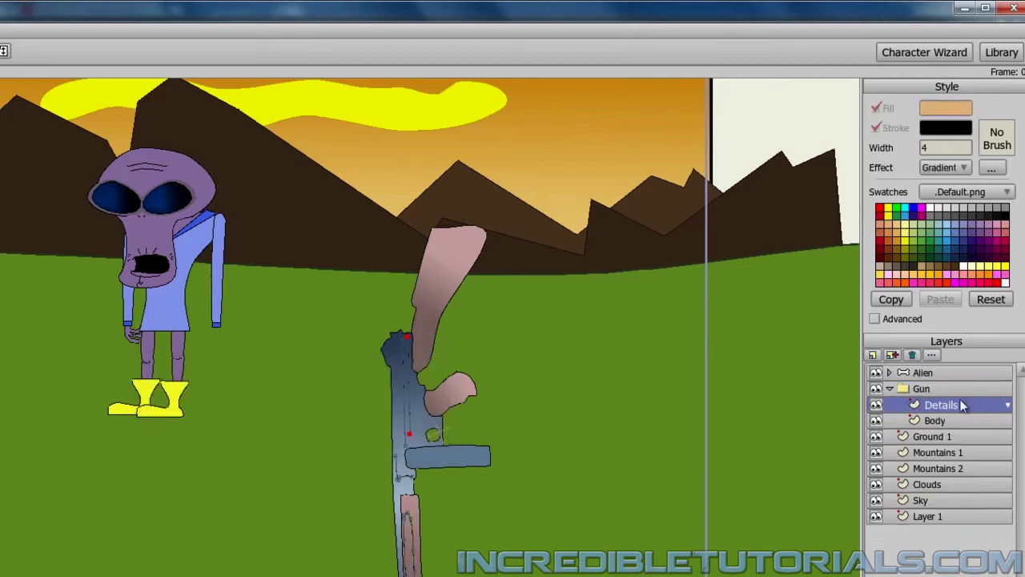
left_click(939, 390)
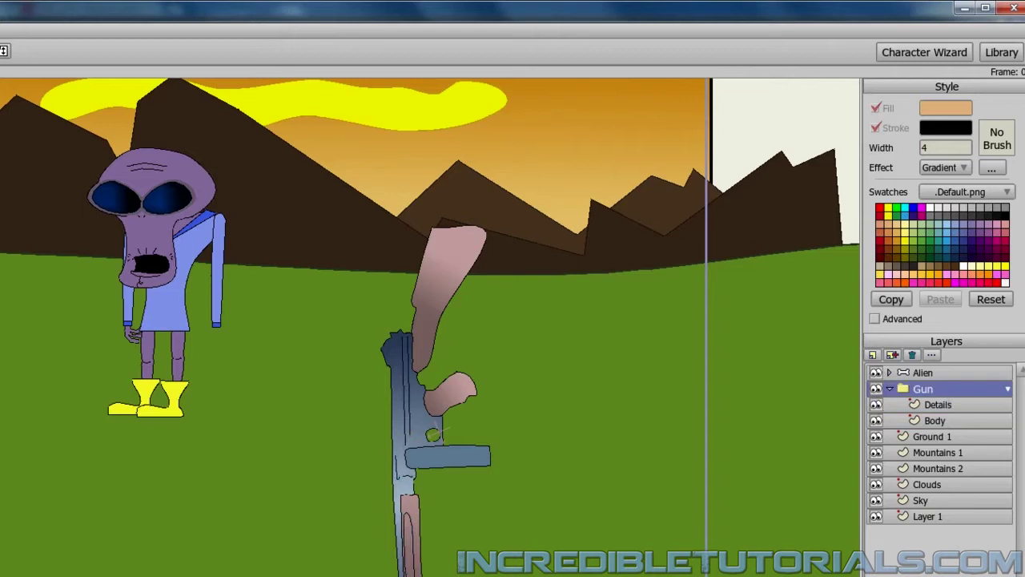
mouse_move(424, 362)
left_mouse_down()
mouse_move(371, 262)
mouse_move(580, 338)
left_mouse_up()
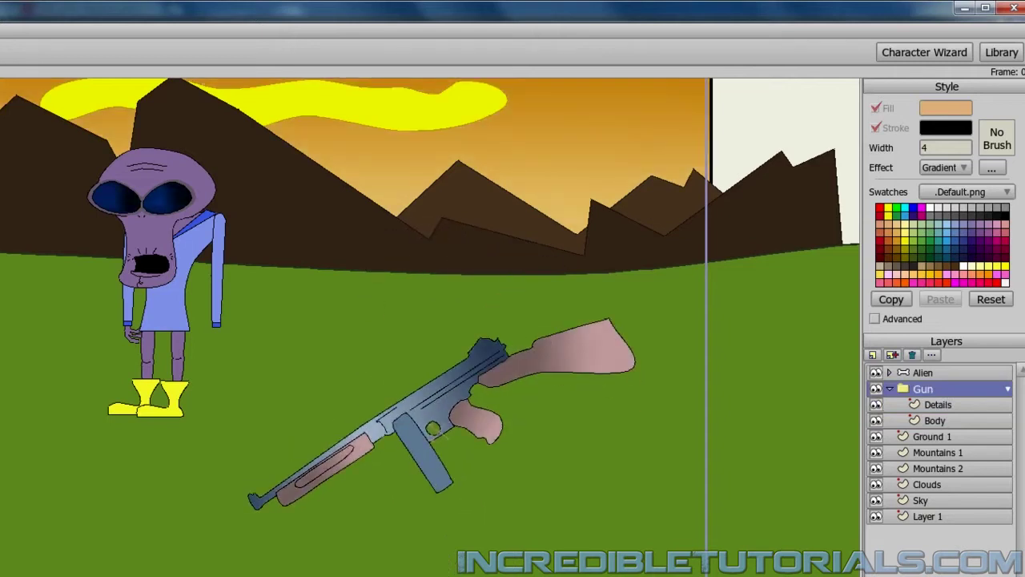
Step: Set the alien's Hand 1 Switch layer to show Hand 1 instead of No Hand
left_click(889, 372)
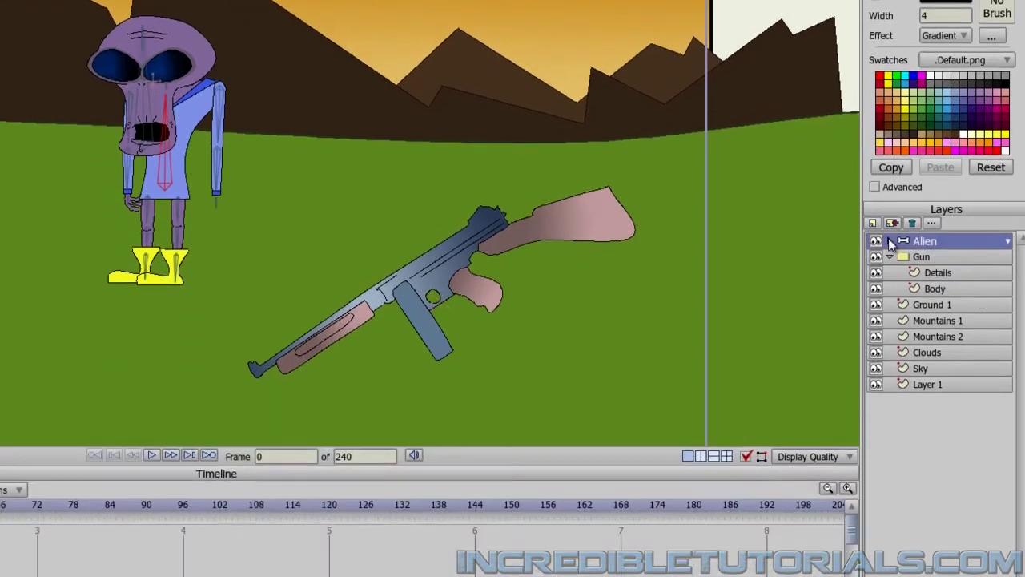
left_click(889, 373)
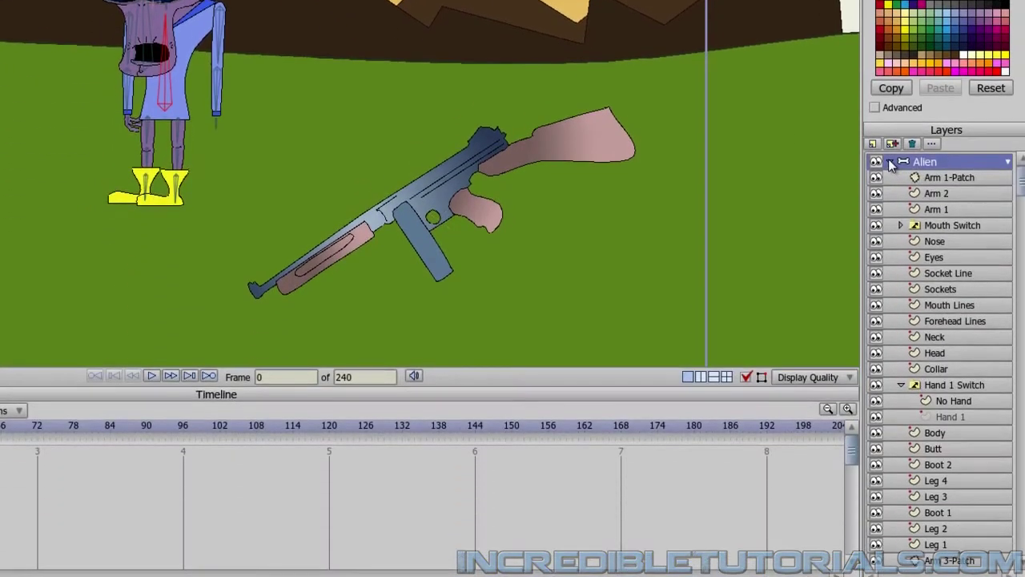
right_click(950, 388)
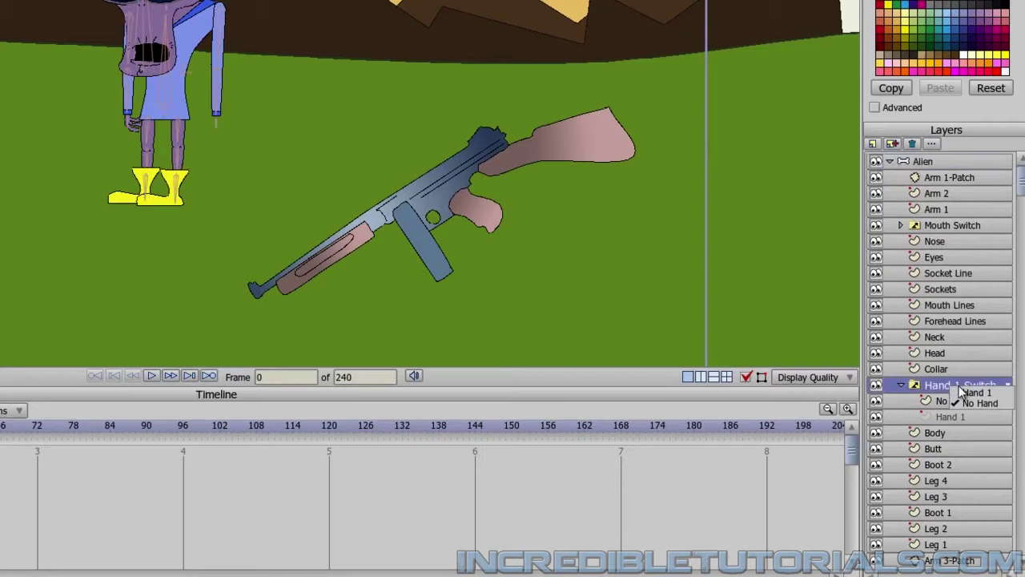
left_click(966, 390)
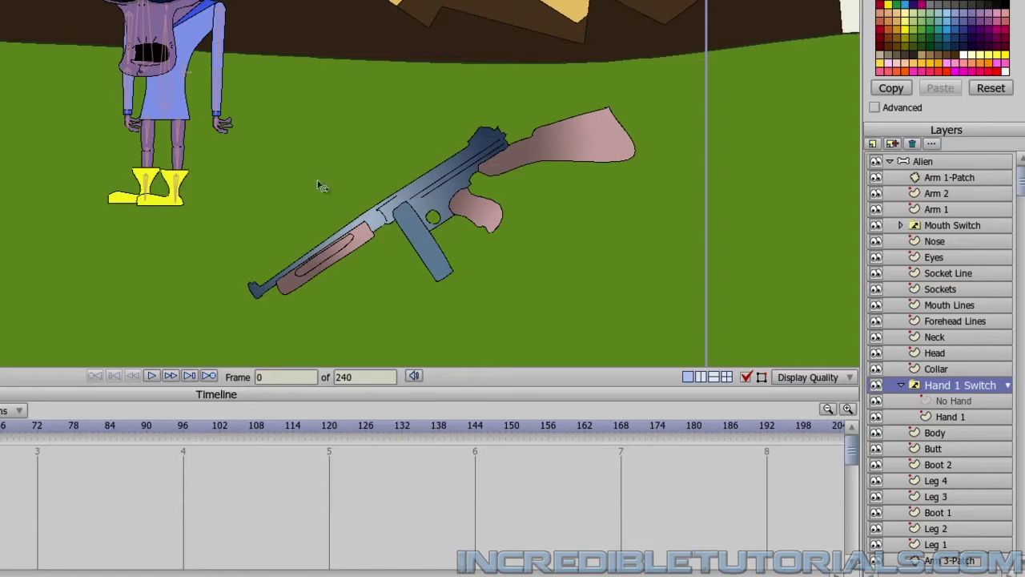
scroll(91, 173, "down", 1)
scroll(21, 189, "up", 1)
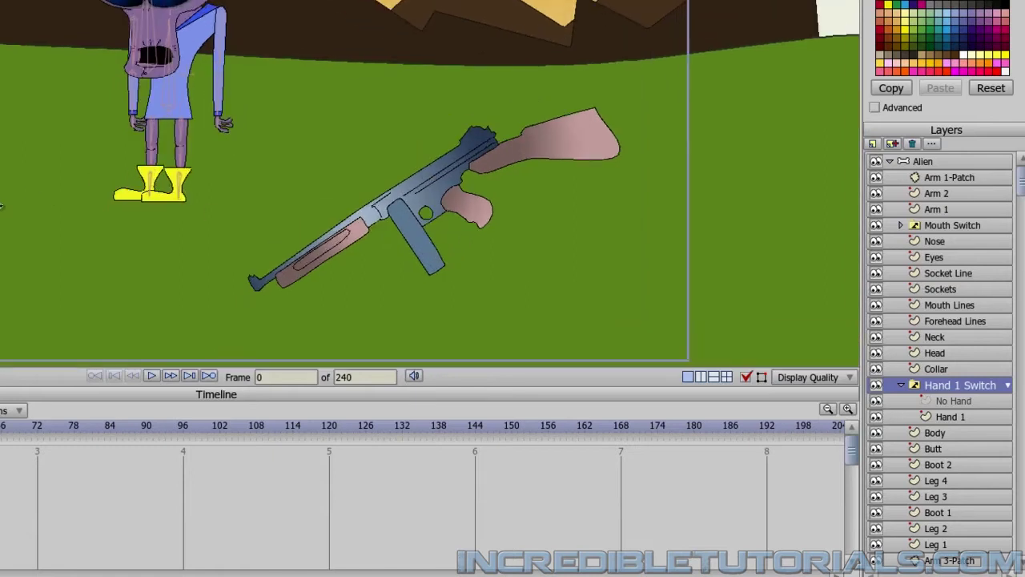
Step: Flip the Alien layer horizontally and enlarge it proportionally to a scale of about 0.53
left_click_drag(2, 204, 207, 233)
left_click(889, 160)
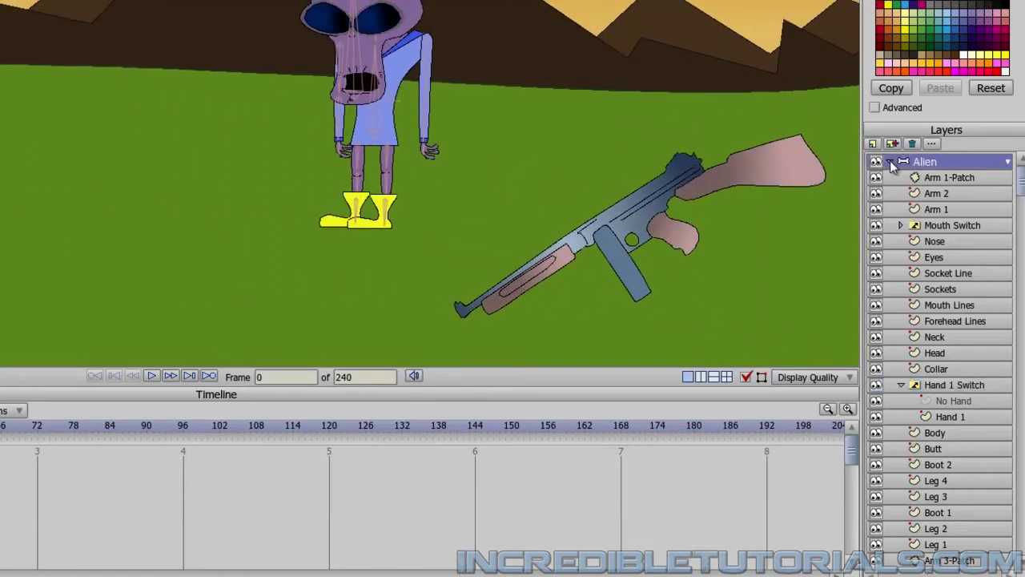
left_click(890, 161)
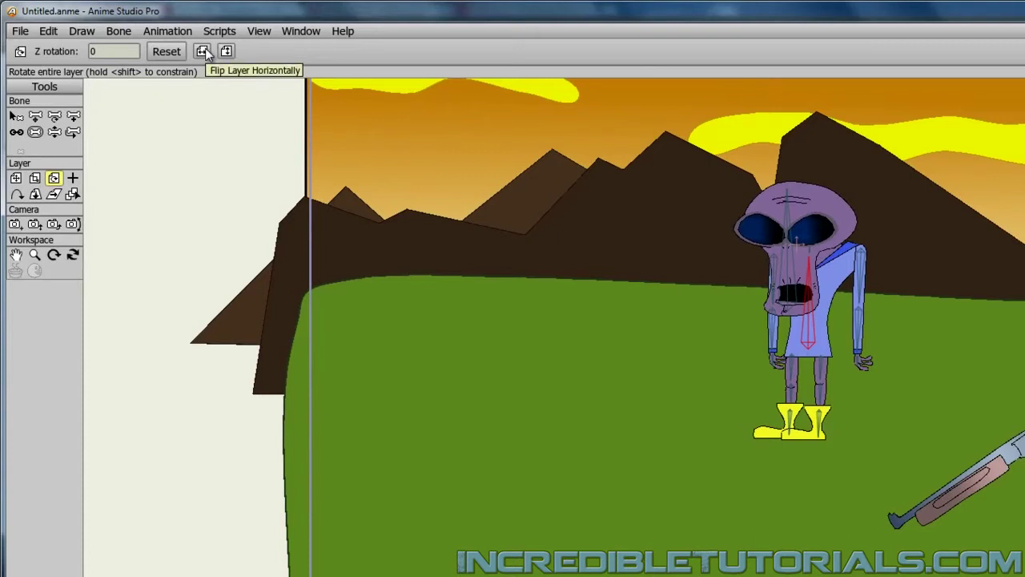
left_click(203, 51)
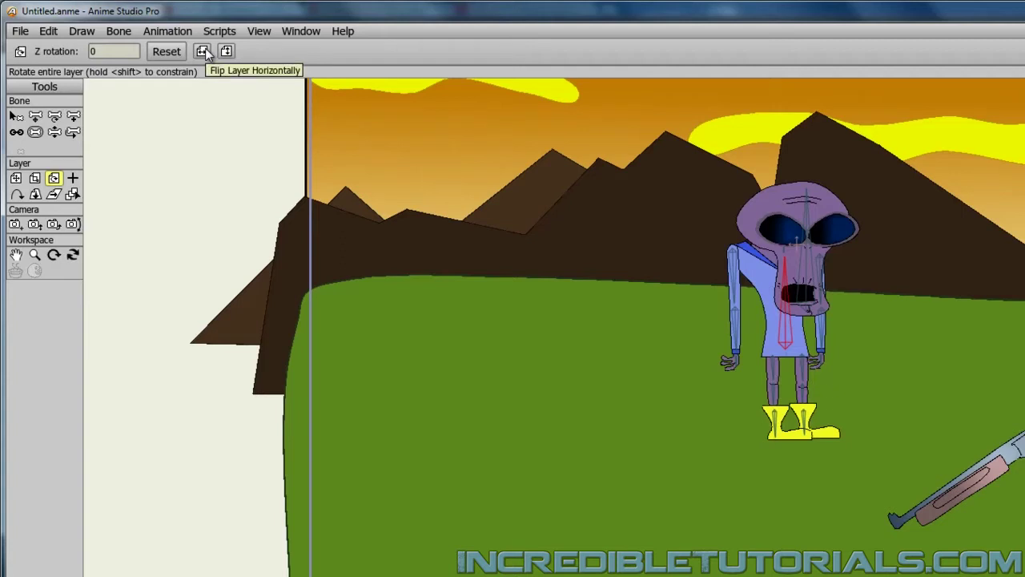
left_click(35, 178)
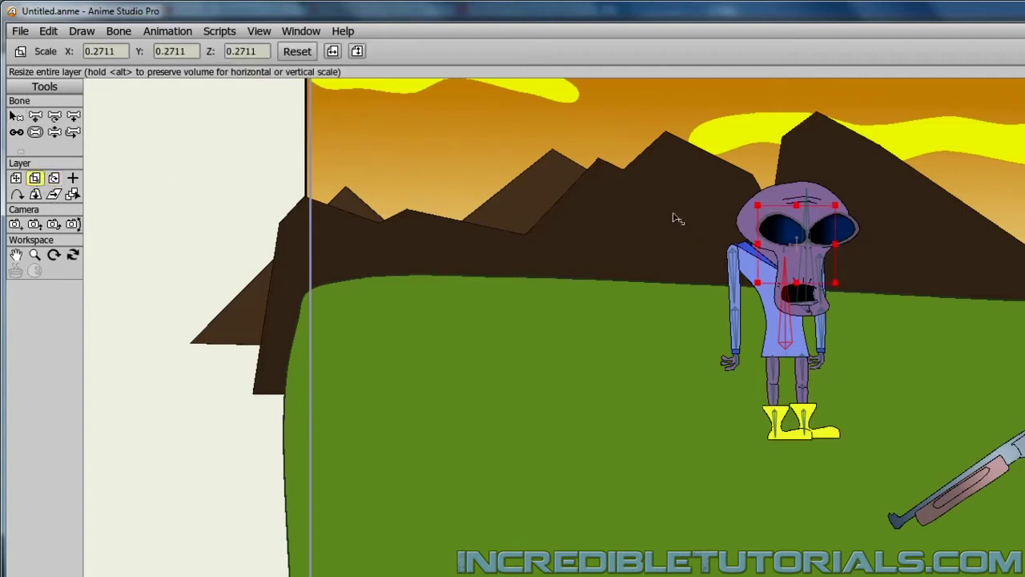
left_click_drag(835, 208, 885, 188)
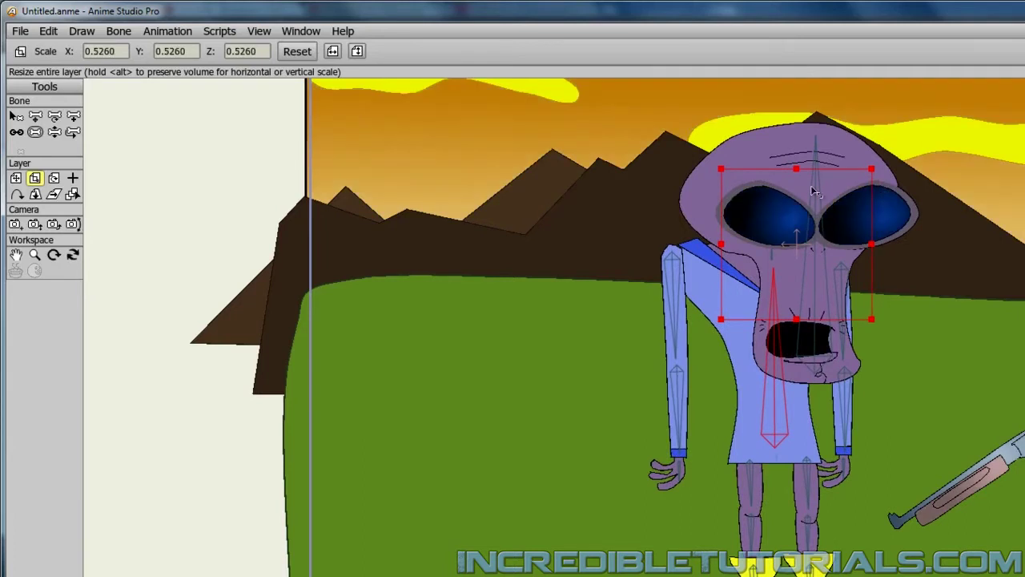
Step: Rotate the Alien layer about 90° clockwise and move it onto the ground at about X -0.54, Y -0.32
left_click(54, 177)
left_click_drag(795, 287, 483, 90)
left_click(16, 177)
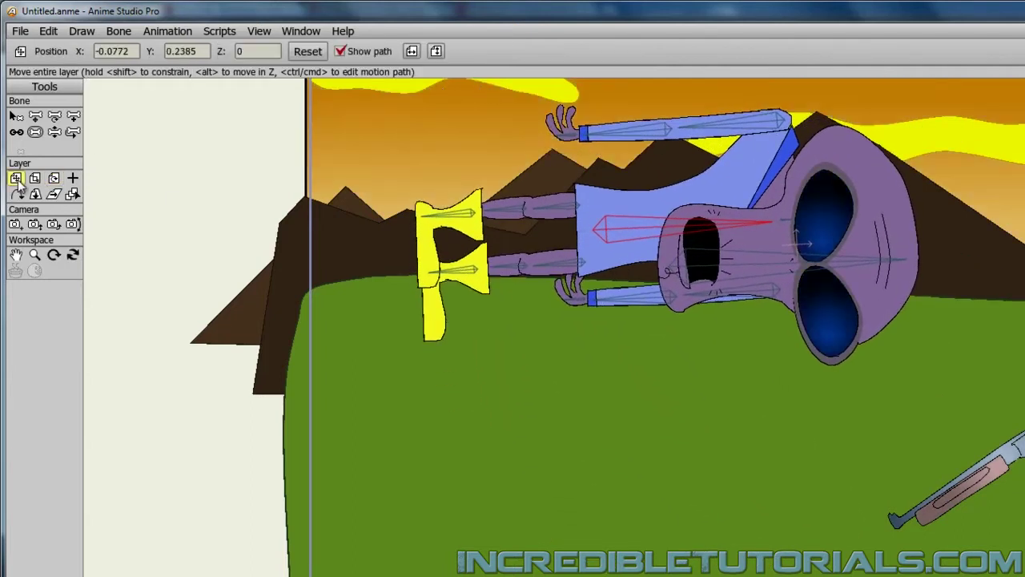
left_click_drag(715, 261, 579, 414)
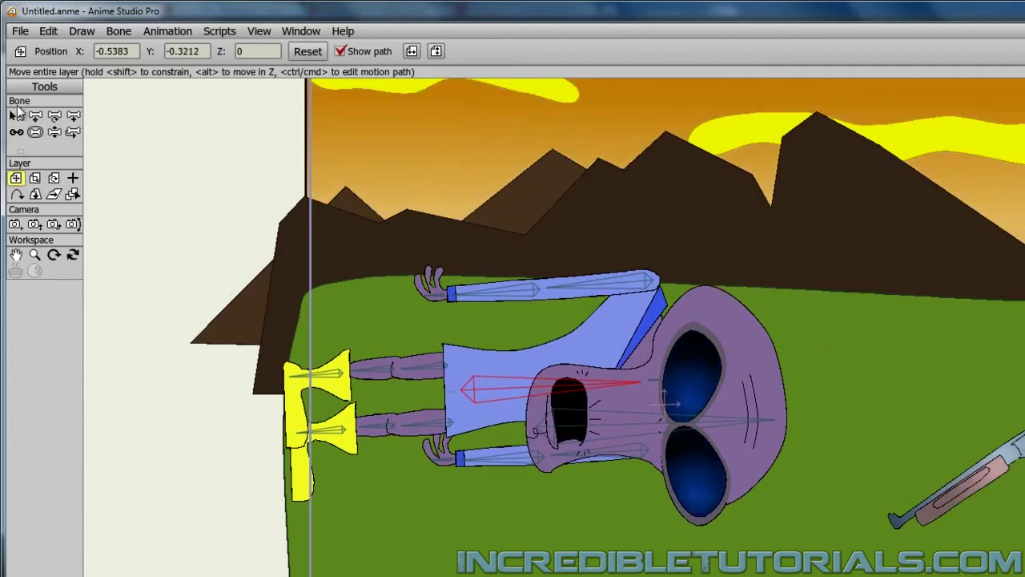
Step: At frame 1, bend both of the alien's arms at the elbow so the hands reach toward the head
left_click(54, 133)
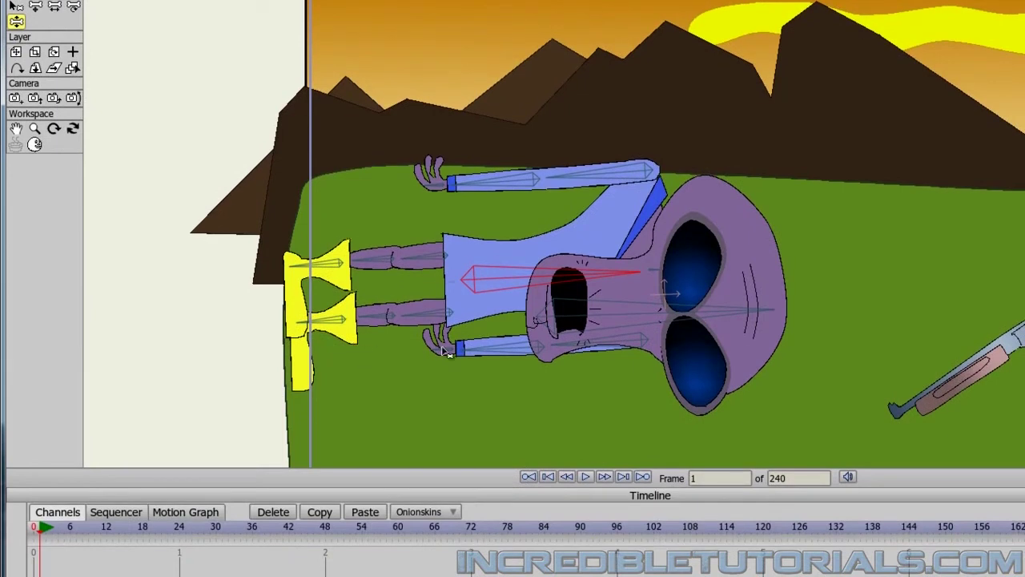
left_click_drag(443, 357, 656, 400)
left_click_drag(436, 186, 901, 292)
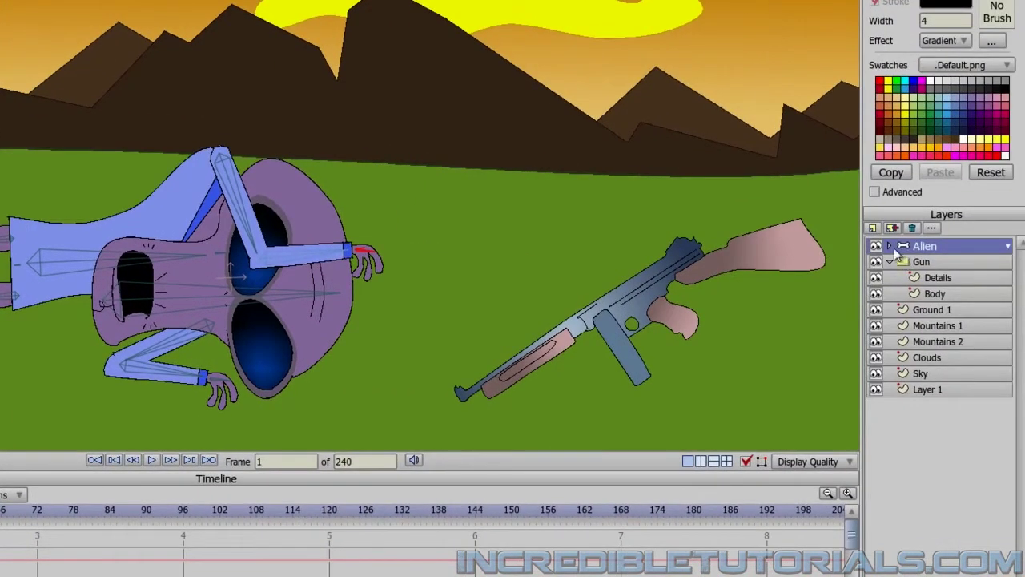
Step: Reorder the alien's layers so Mouth Switch through Head sit above Arm 1-Patch, and Collar sits directly below Arm 1
left_click(889, 246)
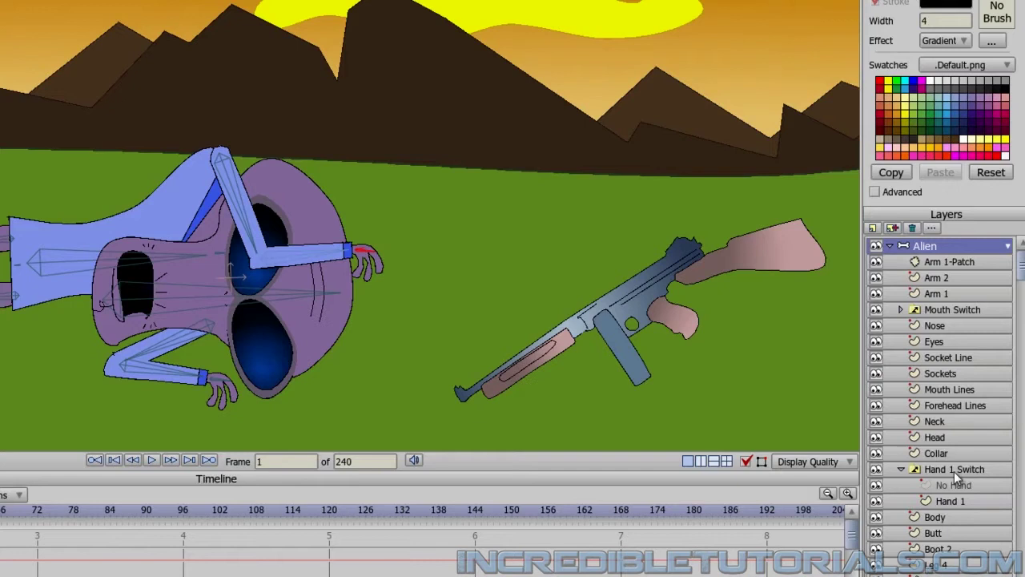
scroll(946, 534, "down", 5)
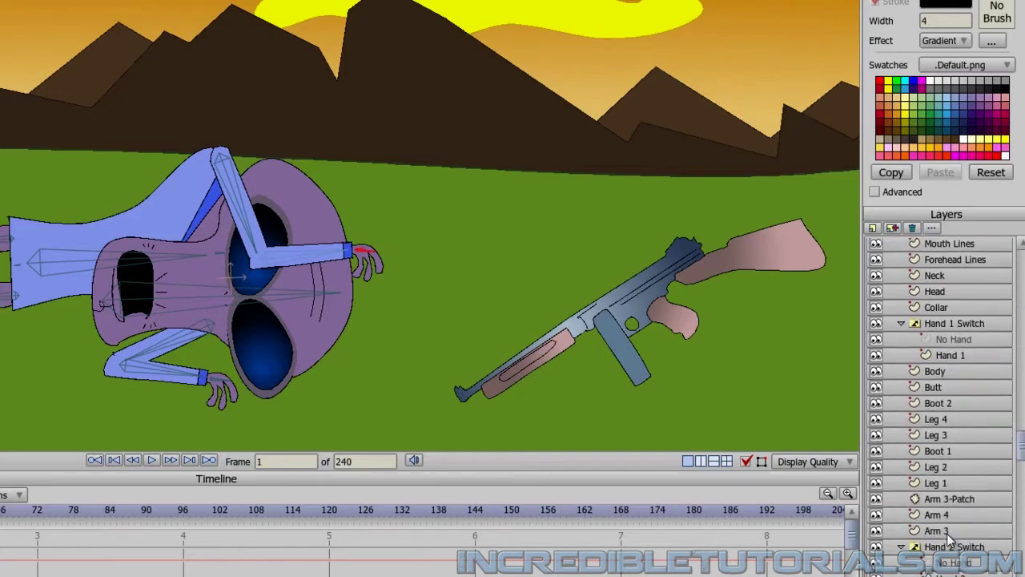
scroll(948, 540, "up", 3)
left_click(937, 380)
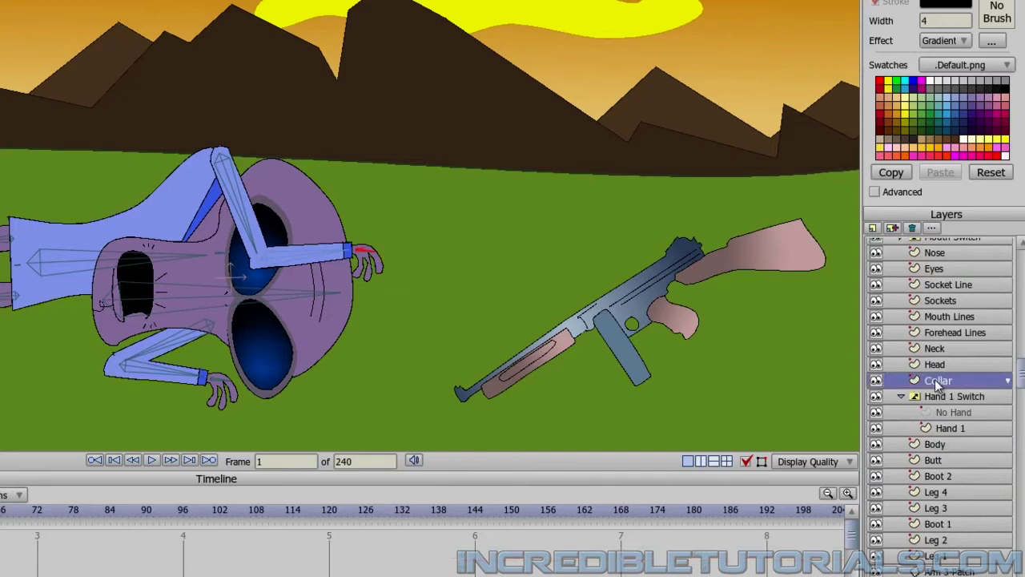
scroll(935, 381, "up", 3)
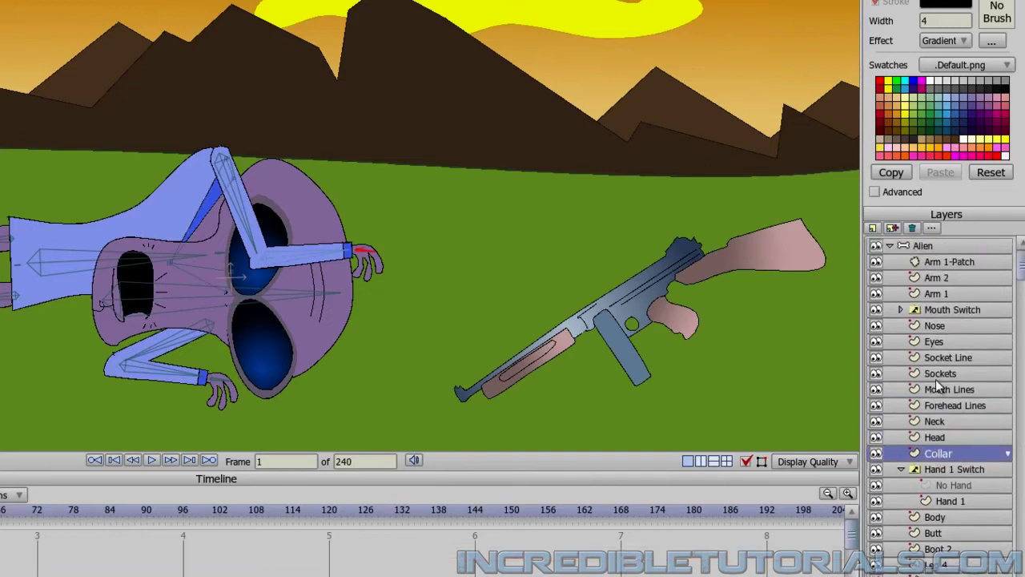
left_click(946, 311, "shift")
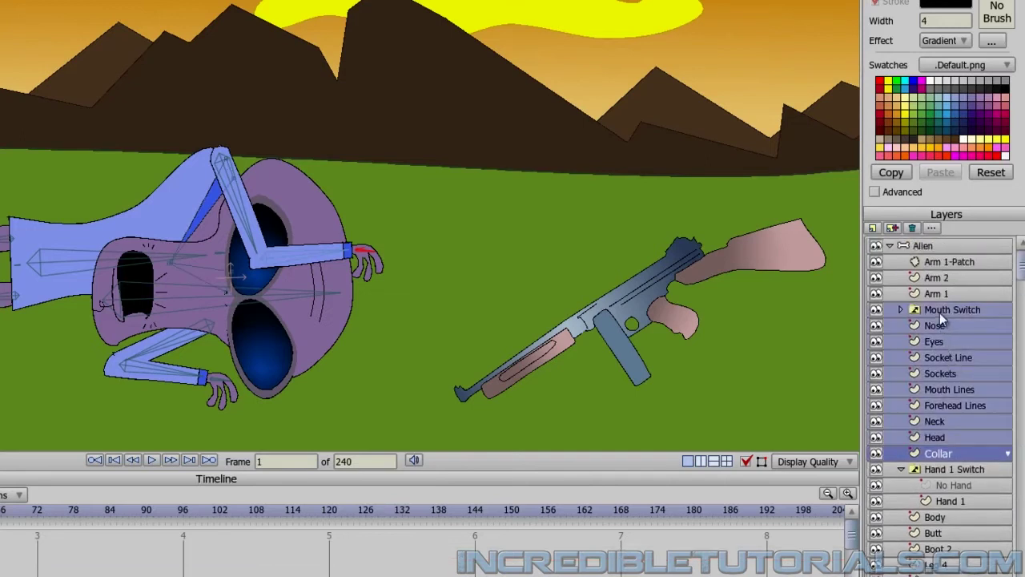
left_click_drag(939, 312, 945, 263)
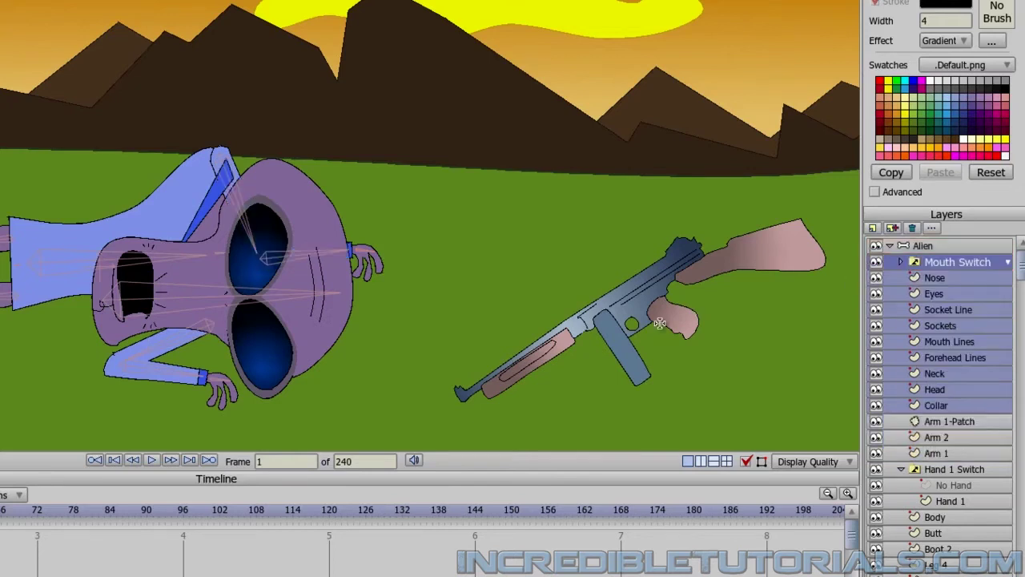
left_click(959, 422)
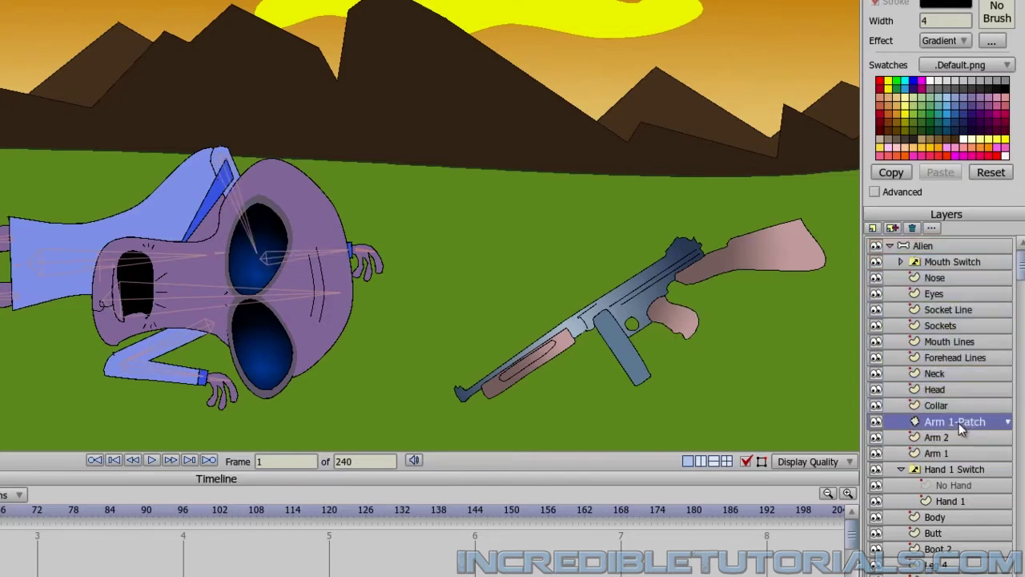
left_click_drag(934, 406, 955, 458)
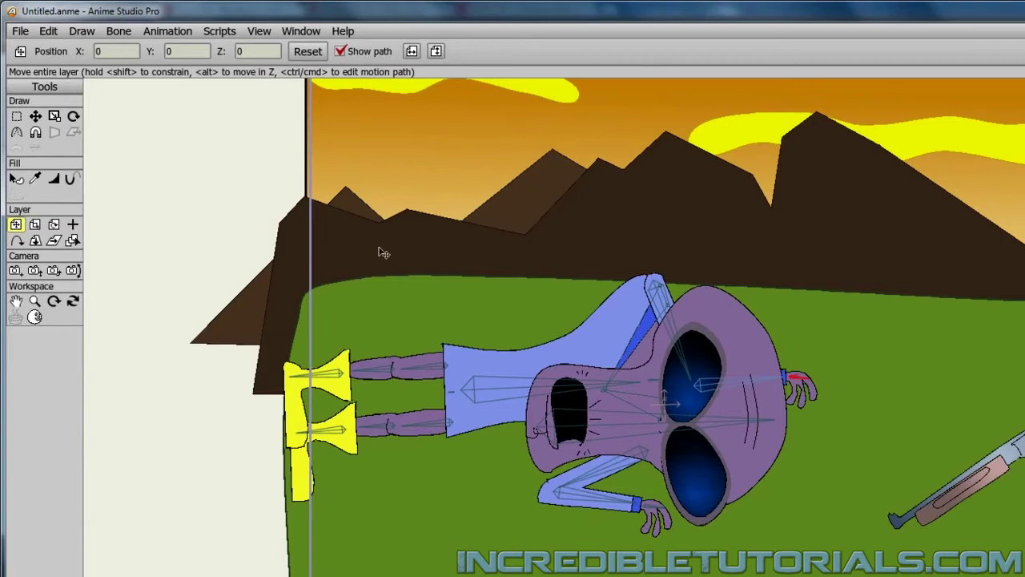
Step: At frame 1, lay the alien's upper arm back along the body toward the hips and bend both legs
left_click(630, 382)
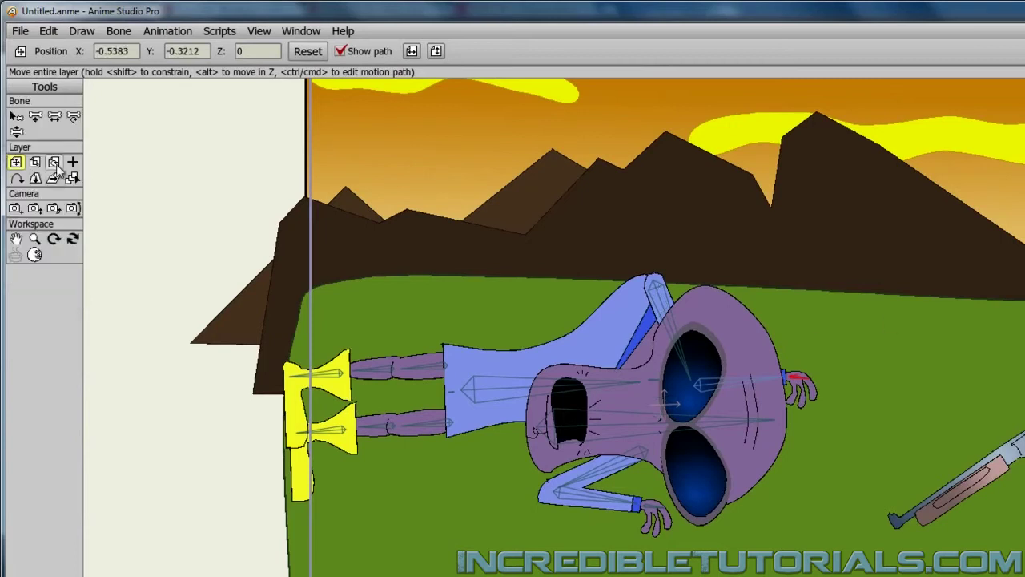
left_click(17, 133)
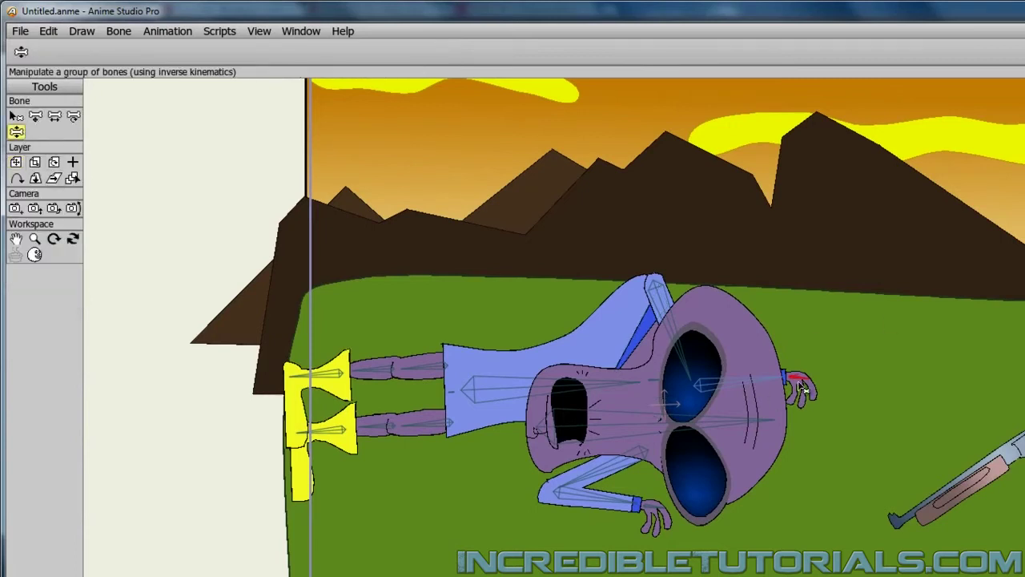
left_click_drag(800, 387, 362, 437)
left_click_drag(314, 378, 428, 372)
Step: At frame 1, zoom the camera in on the alien and reposition it to frame the head and the gun's barrel
left_click_drag(992, 360, 816, 326)
left_click(15, 207)
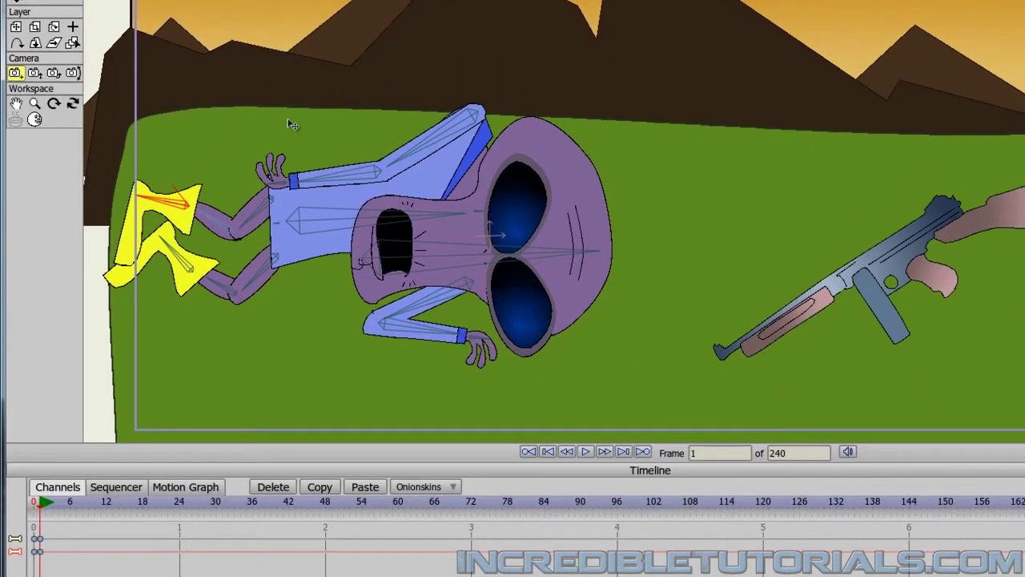
left_click(35, 74)
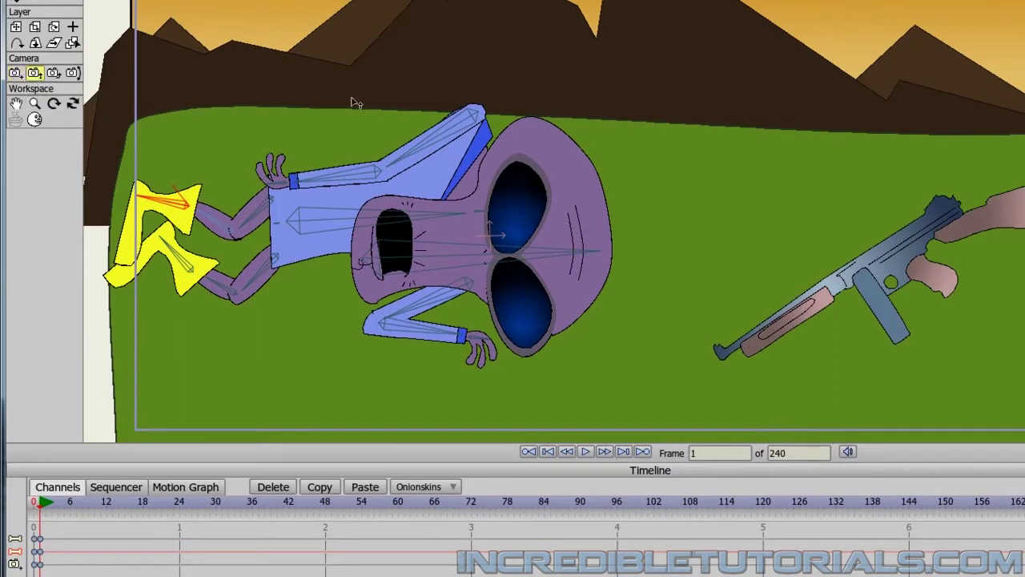
left_click_drag(316, 54, 341, 203)
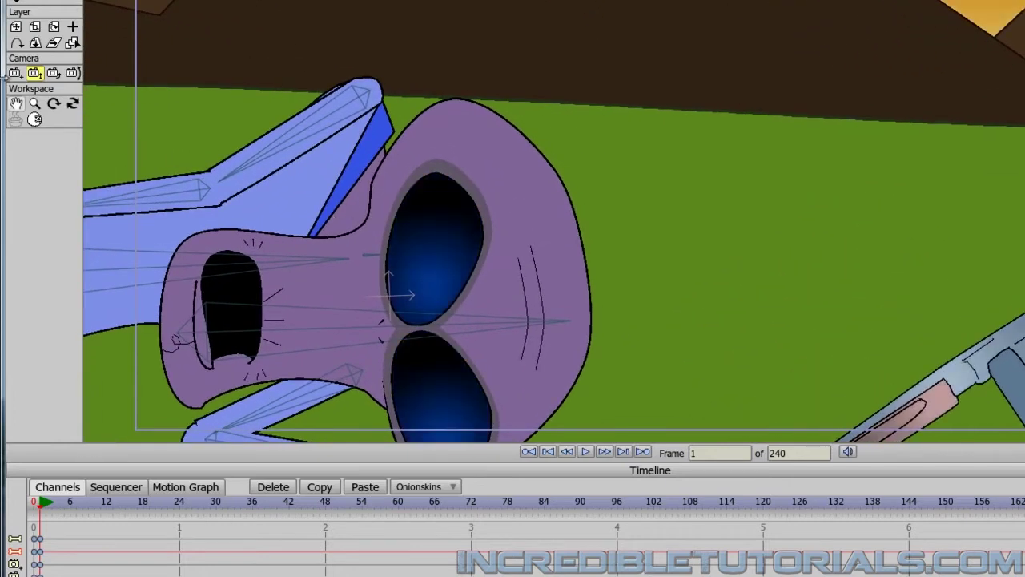
left_click(15, 73)
left_click_drag(157, 110, 297, 101)
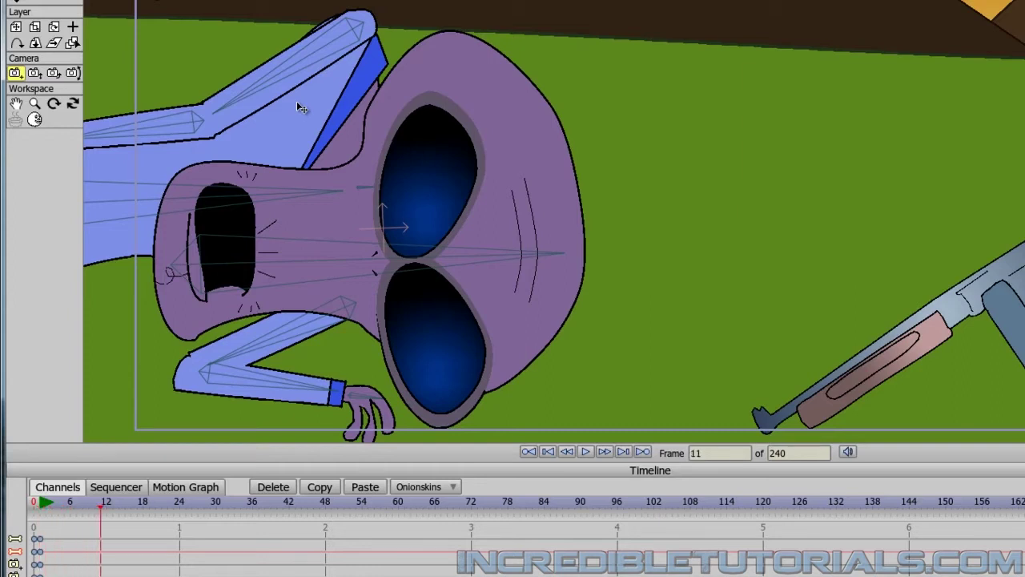
Step: At frame 12, key the alien's head and arm bones in their current pose to hold it
left_click(16, 2)
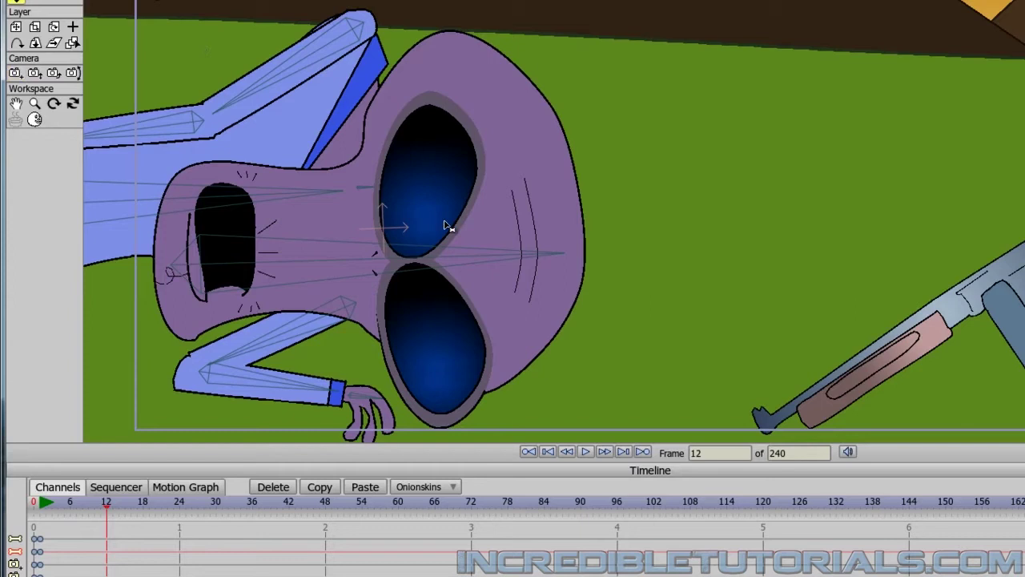
left_click(456, 256)
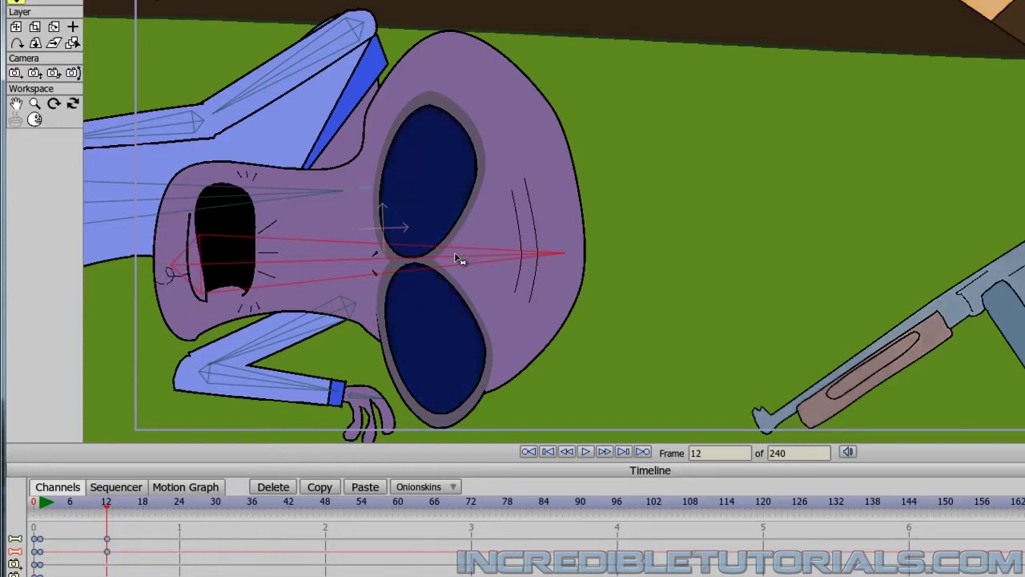
left_click(383, 407)
left_click(342, 53)
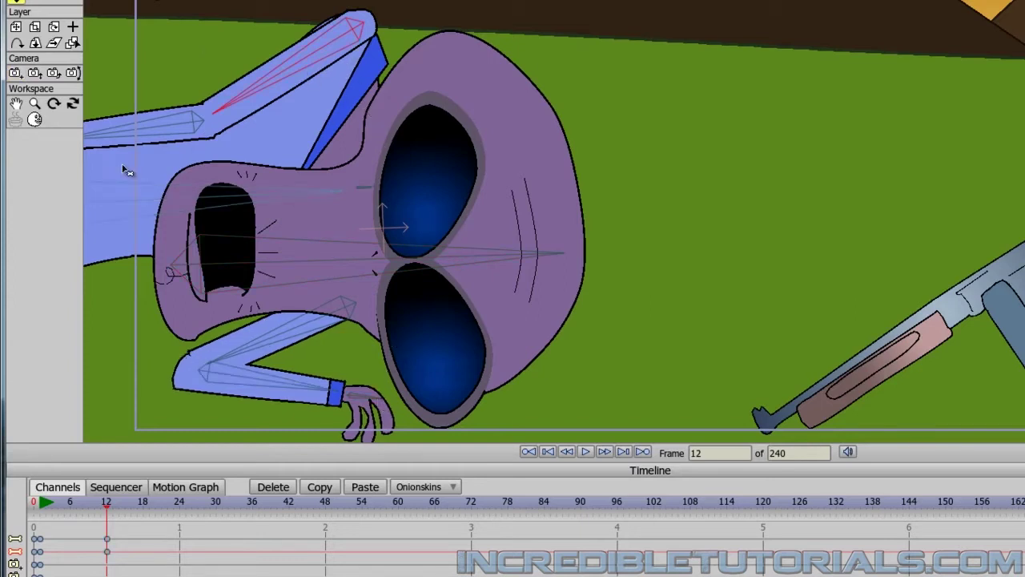
left_click(243, 357)
Step: Step through the frames between 12 and 1 to check the held pose
key("ctrl+Left")
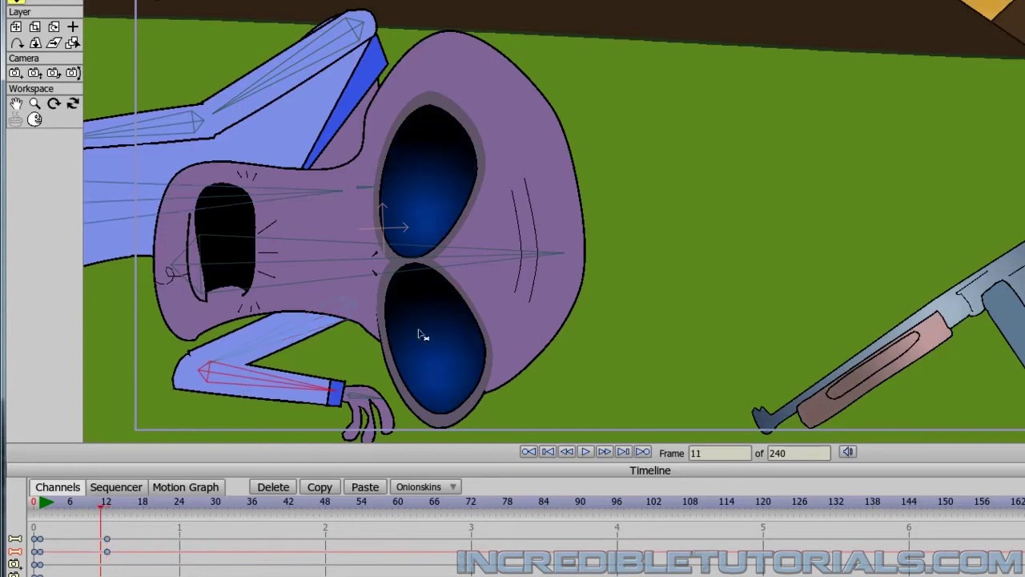
key("Left")
key("Left")
key("Left")
key("Left")
key("Left")
key("Left")
key("Left")
key("Left")
key("Left")
key("Left")
key("Right")
key("Right")
key("Right")
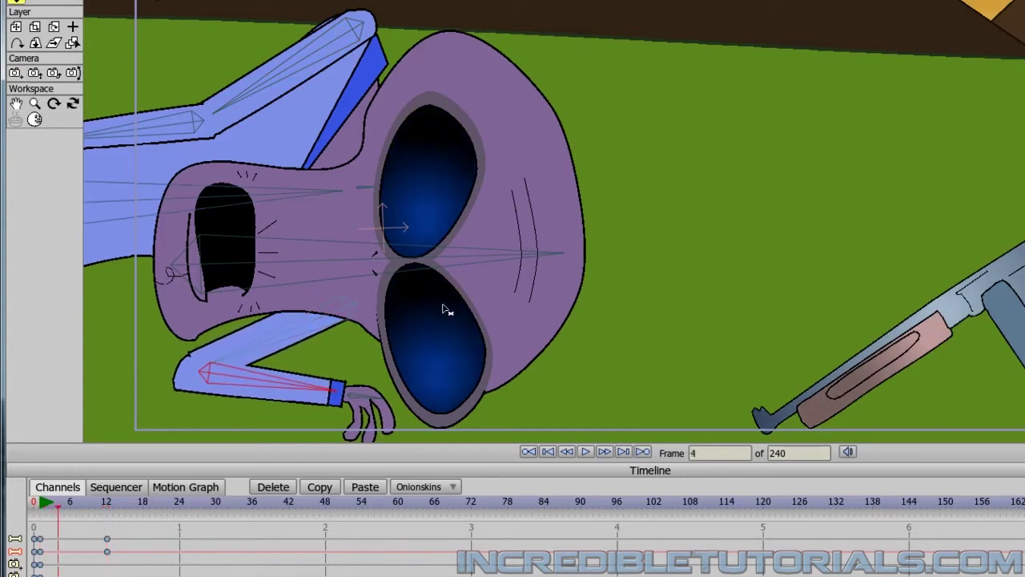
Step: At frame 48, rotate the alien's head upright and raise the torso off the ground to face the gun
key("ctrl+Right")
key("ctrl+Right")
key("ctrl+Right")
key("ctrl+Right")
key("ctrl+Right")
key("ctrl+Right")
key("ctrl+Right")
key("ctrl+Right")
key("ctrl+Right")
key("ctrl+Right")
key("ctrl+Right")
key("ctrl+Right")
key("ctrl+Right")
key("ctrl+Right")
key("ctrl+Right")
key("ctrl+Right")
key("ctrl+Right")
key("ctrl+Right")
key("ctrl+Right")
key("ctrl+Right")
key("ctrl+Right")
key("ctrl+Right")
key("ctrl+Right")
key("ctrl+Right")
key("ctrl+Right")
key("ctrl+Right")
key("ctrl+Right")
key("ctrl+Right")
key("ctrl+Right")
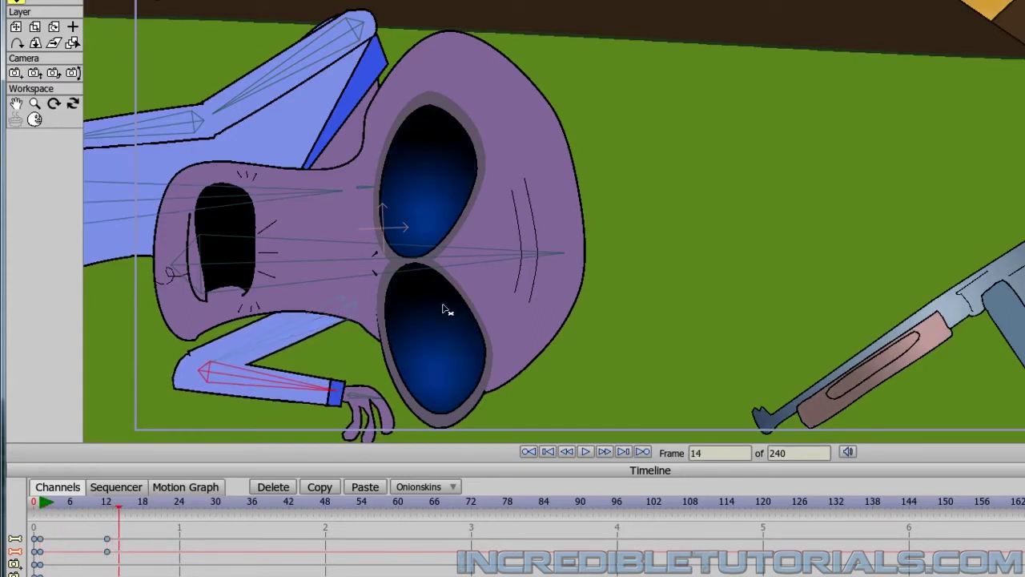
key("ctrl+Right")
key("ctrl+Right")
key("ctrl+Right")
key("ctrl+Right")
key("ctrl+Right")
key("ctrl+Right")
key("ctrl+Right")
key("ctrl+Right")
key("ctrl+Right")
key("ctrl+Right")
key("ctrl+Right")
key("ctrl+Right")
key("ctrl+Right")
left_click_drag(439, 258, 336, 1)
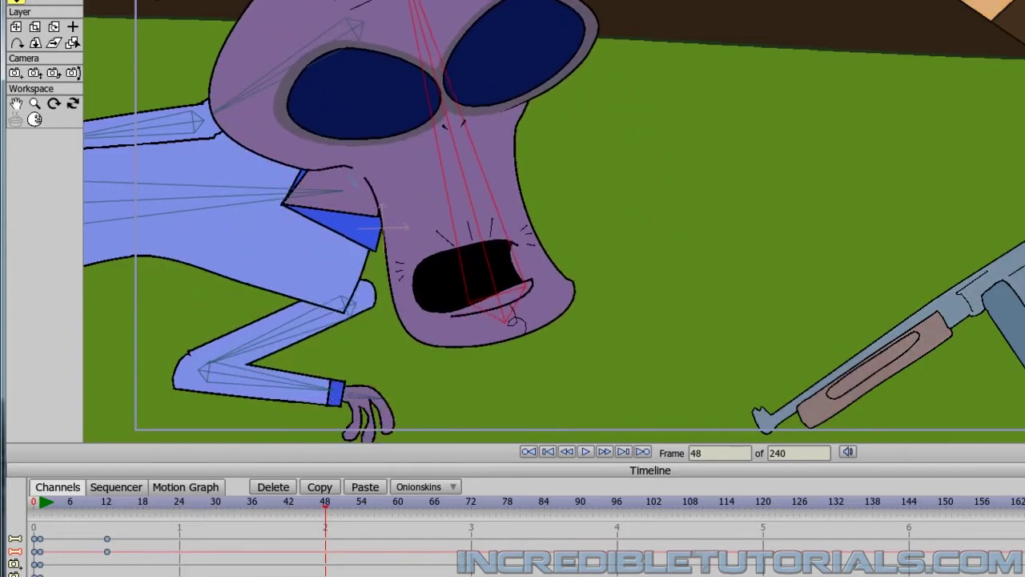
mouse_move(400, 88)
left_mouse_down()
mouse_move(434, 108)
mouse_move(396, 107)
mouse_move(378, 186)
left_mouse_up()
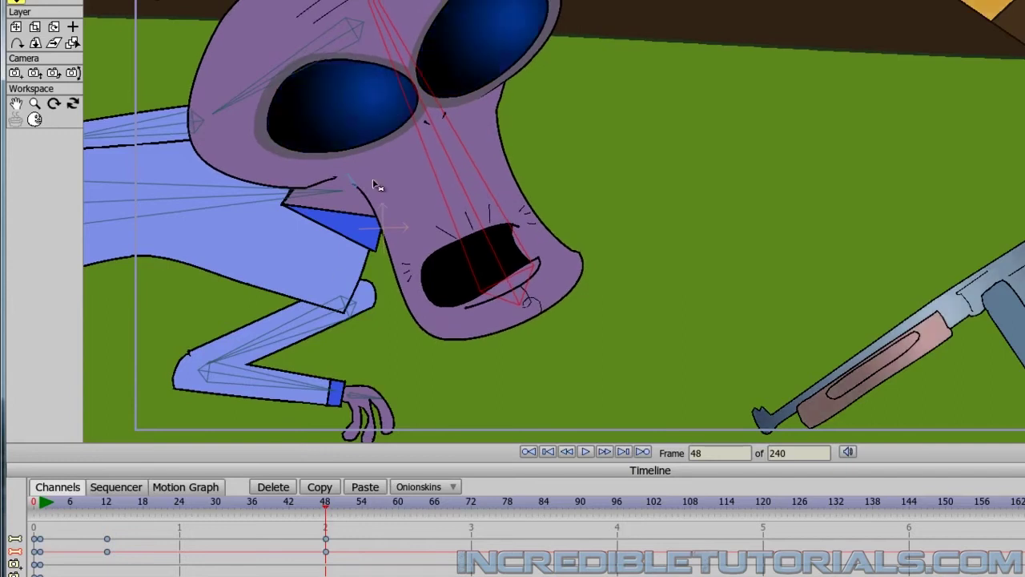
left_click_drag(227, 211, 211, 151)
Step: At frame 48, stretch the alien's lower arm forward toward the gun and swing the other arm down in front of the body
left_click_drag(415, 295, 689, 386)
left_click_drag(278, 224, 533, 228)
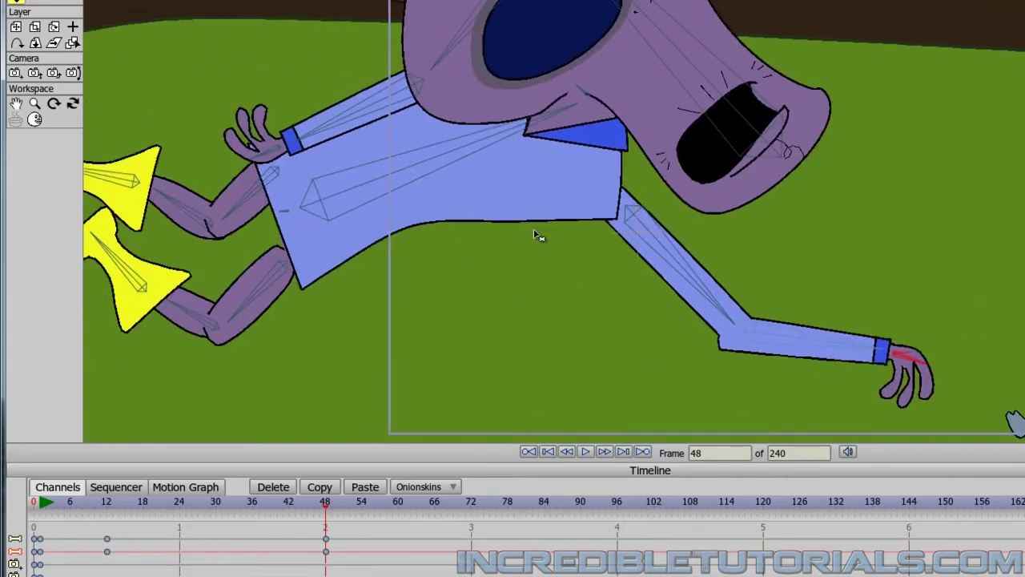
left_click_drag(268, 156, 622, 318)
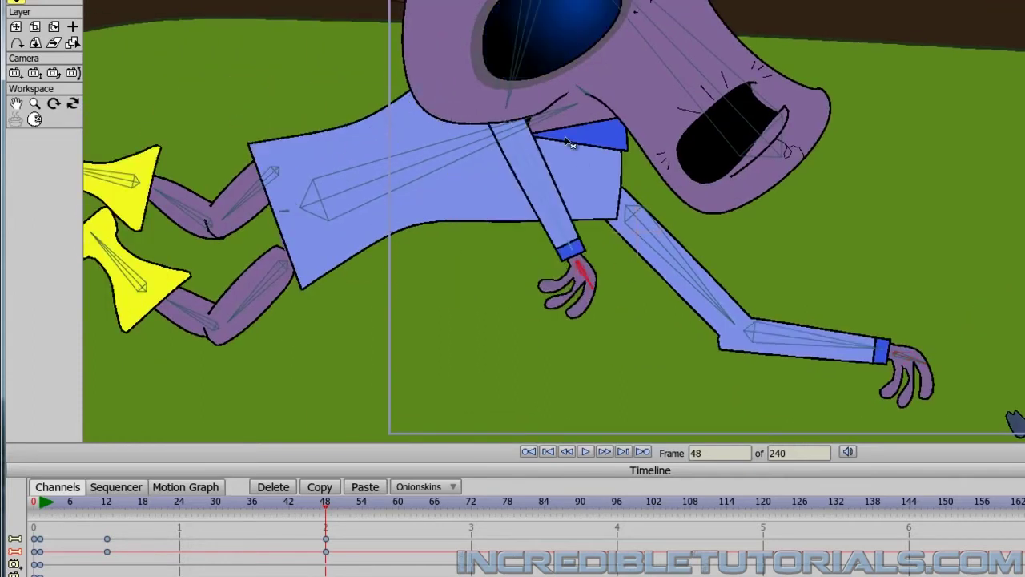
Step: Add a camera position keyframe at frame 12 that keeps the current framing
left_click_drag(570, 143, 476, 313)
key("ctrl+Left")
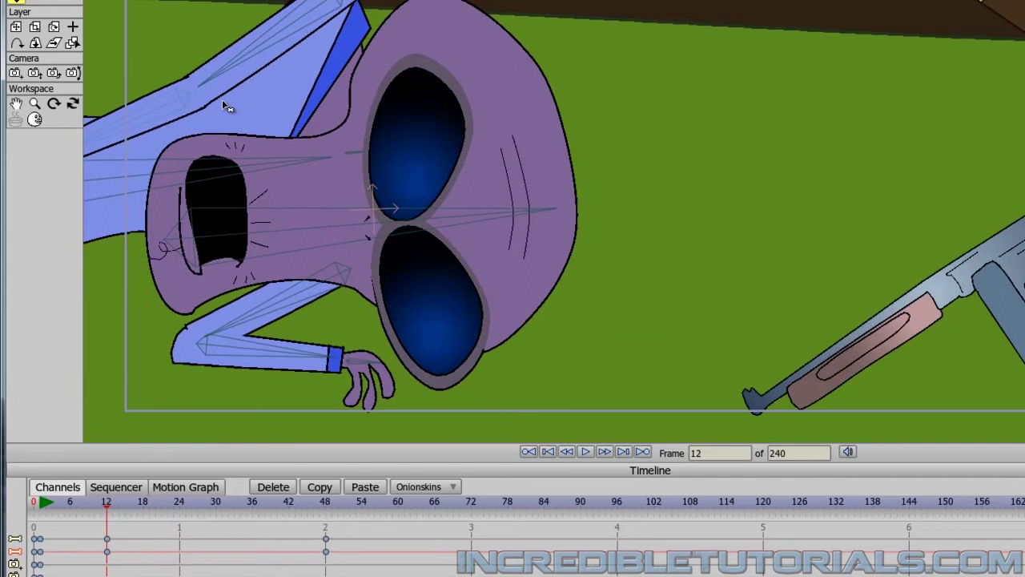
left_click(14, 74)
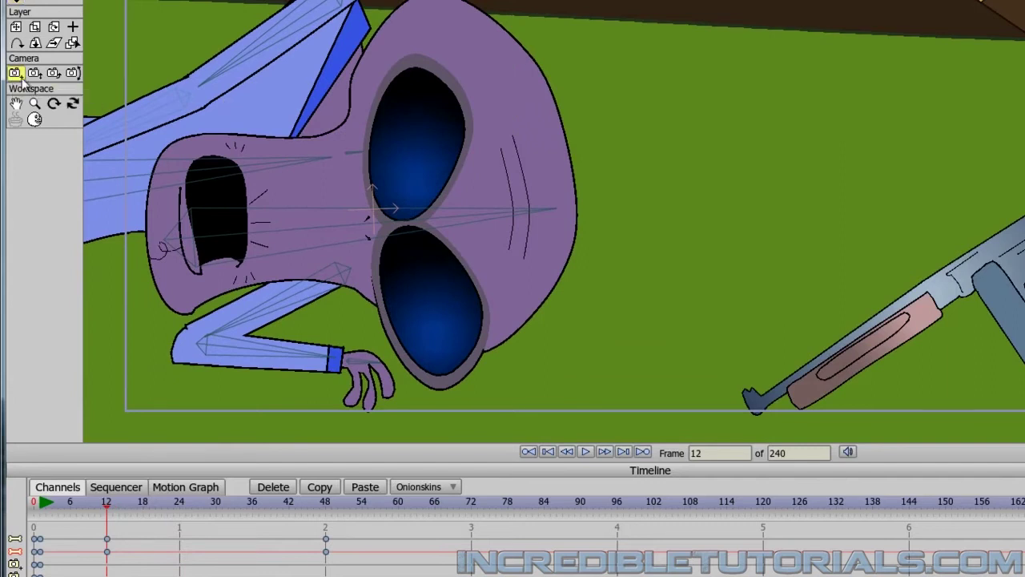
left_click(266, 176)
Step: At frame 48, move the camera up and back toward the alien so the raised head is fully in frame
key("Right")
key("Right")
key("Right")
key("Right")
key("Right")
key("Right")
key("Right")
key("Right")
key("Right")
key("Right")
key("Right")
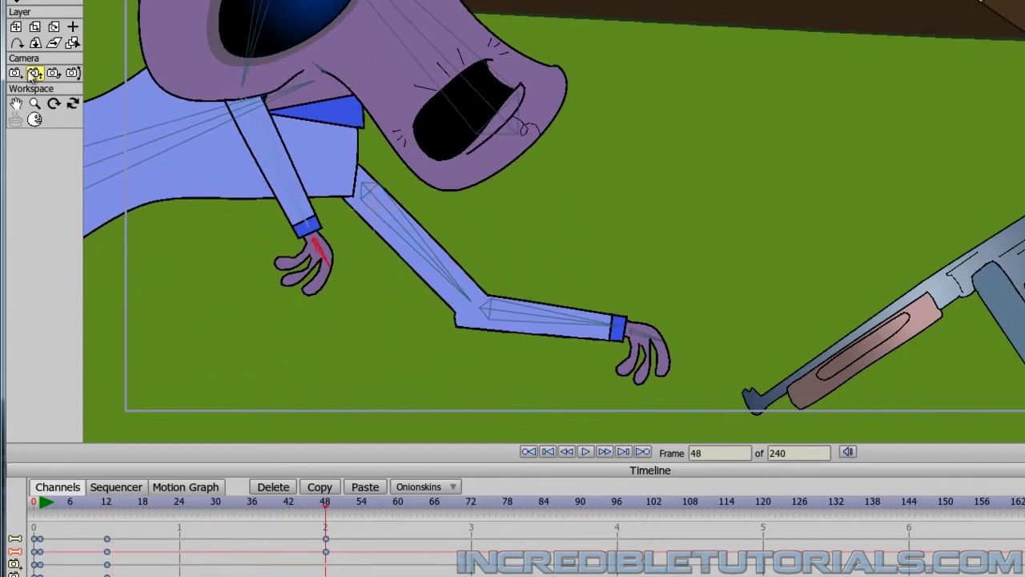
left_click_drag(148, 62, 607, 176)
Step: Step backward and forward through the frames before 48 to review the alien's rise and the camera move
key("Left")
key("Left")
key("Left")
key("Left")
key("Left")
key("Left")
key("Left")
key("Left")
key("Left")
key("Left")
key("Left")
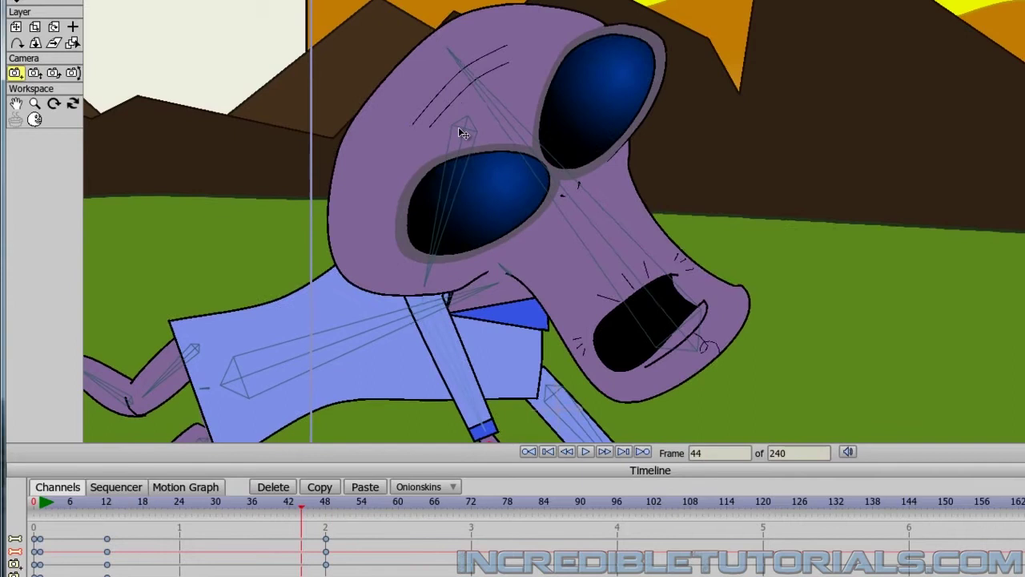
key("Left")
key("Left")
key("Left")
key("Left")
key("Left")
key("Left")
key("Left")
key("Left")
key("Left")
key("Left")
key("Left")
key("Left")
key("Left")
key("Left")
key("Left")
key("Left")
key("Left")
key("Left")
key("Left")
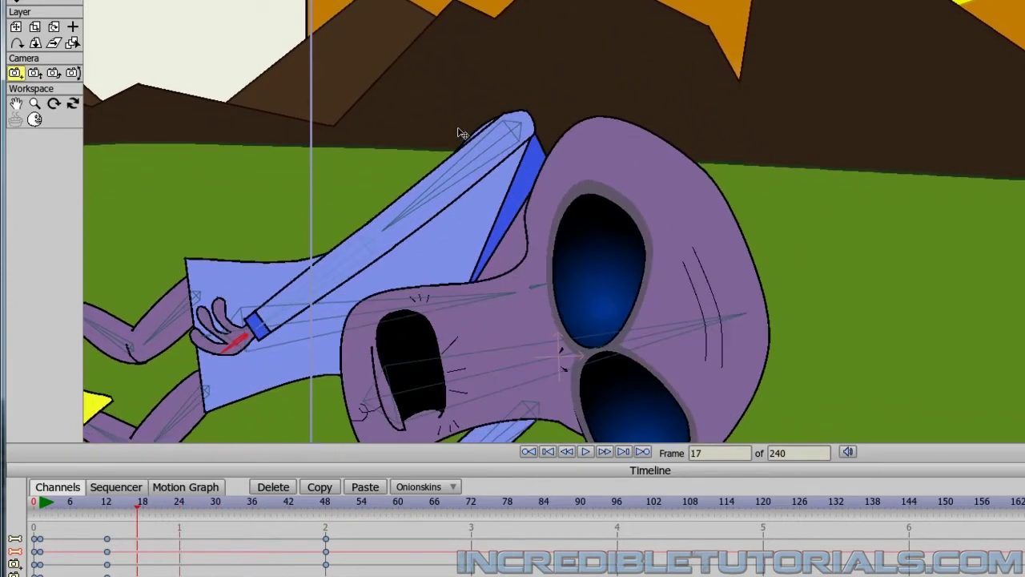
key("Right")
key("Right")
key("Right")
key("Right")
key("Right")
key("Right")
key("Right")
key("Right")
key("Right")
key("Right")
key("Right")
key("Right")
key("Right")
key("Right")
key("Right")
key("Right")
key("Right")
key("Right")
key("Right")
key("Right")
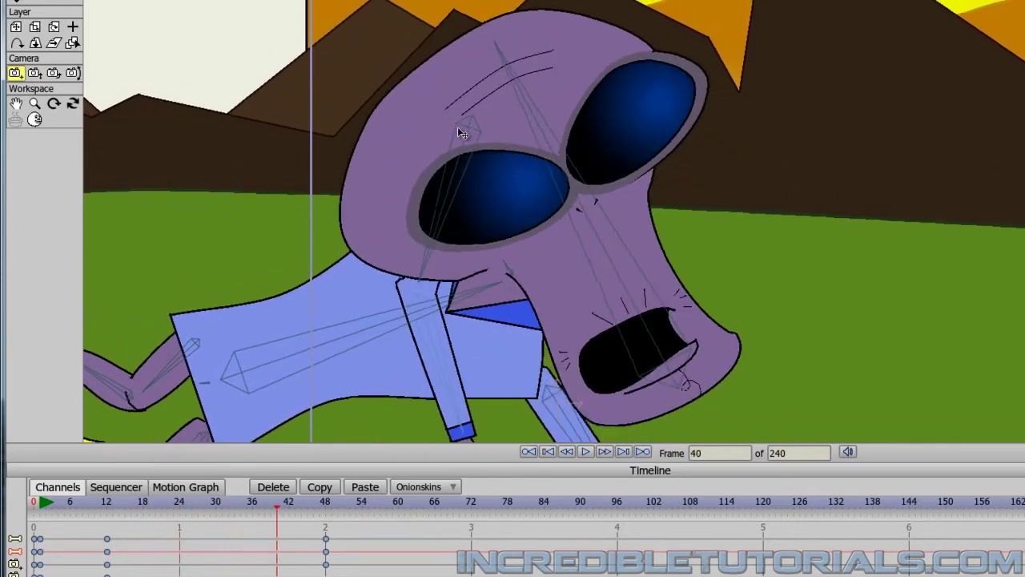
key("Right")
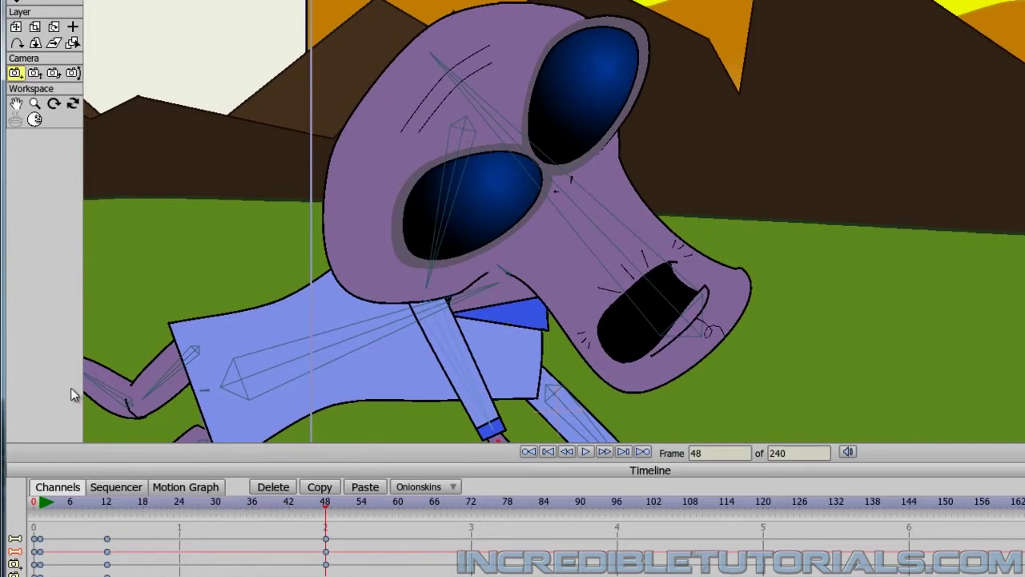
Step: At frame 0, set the alien's Mouth Switch layer to Closed Mouth
scroll(266, 386, "down", 2)
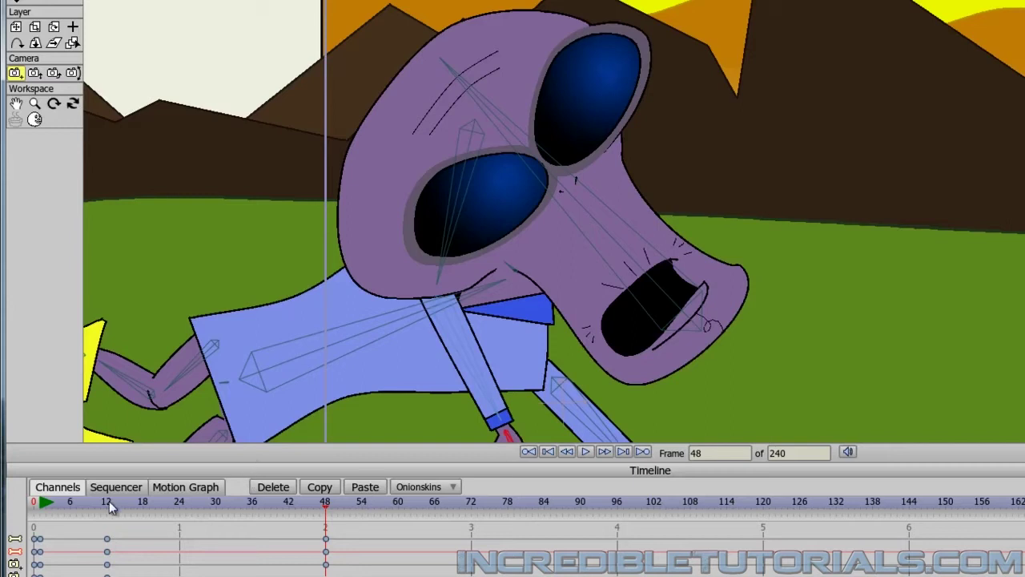
left_click(36, 508)
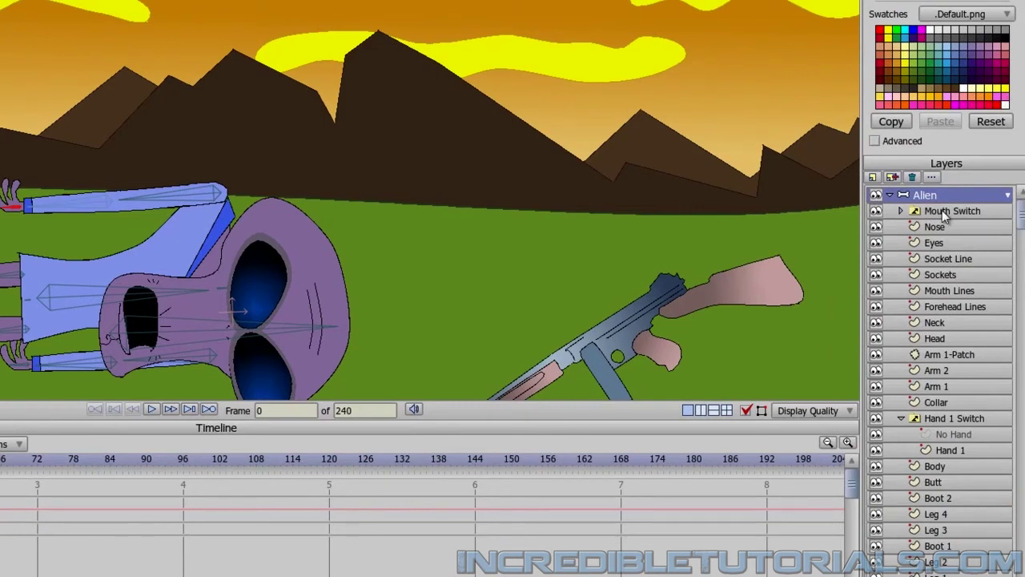
left_click(944, 214)
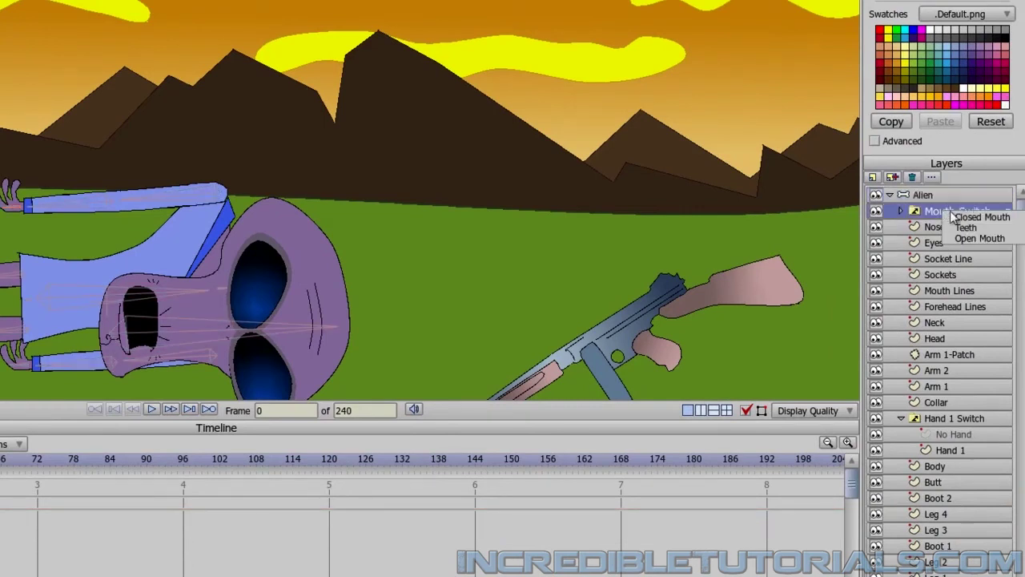
left_click(965, 217)
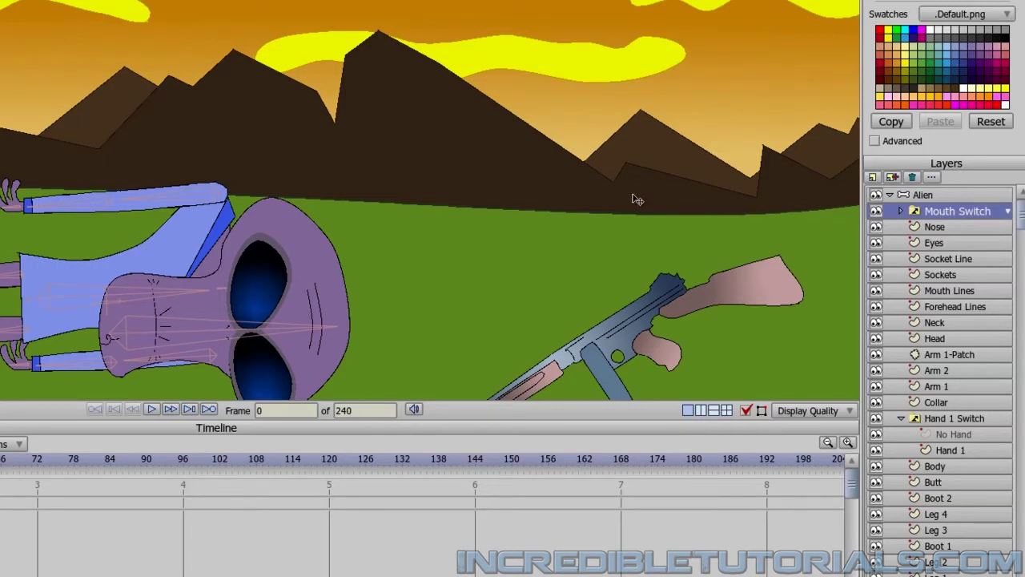
Step: At frame 48, set the alien's Mouth Switch layer to Open Mouth
key("space")
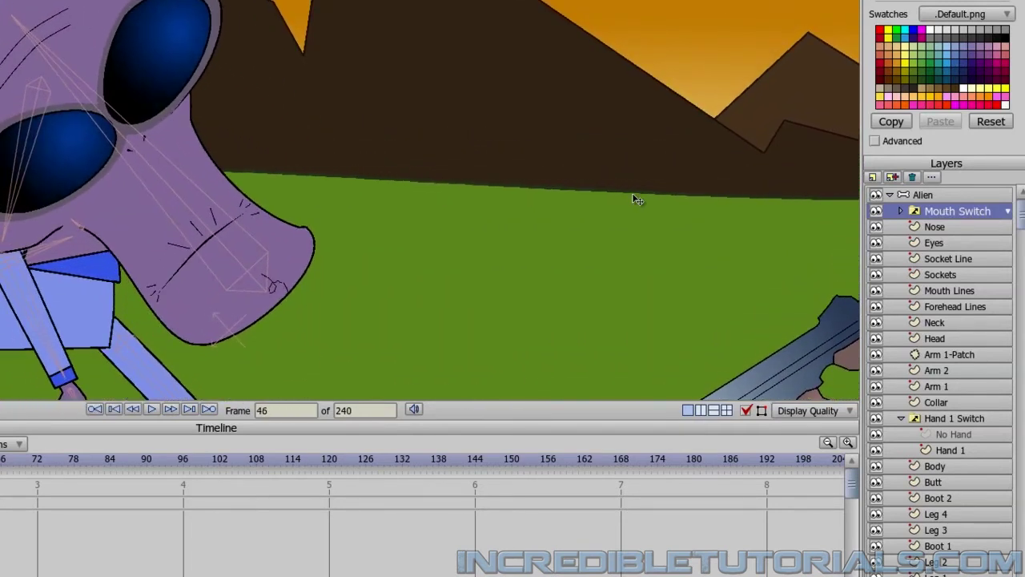
right_click(952, 212)
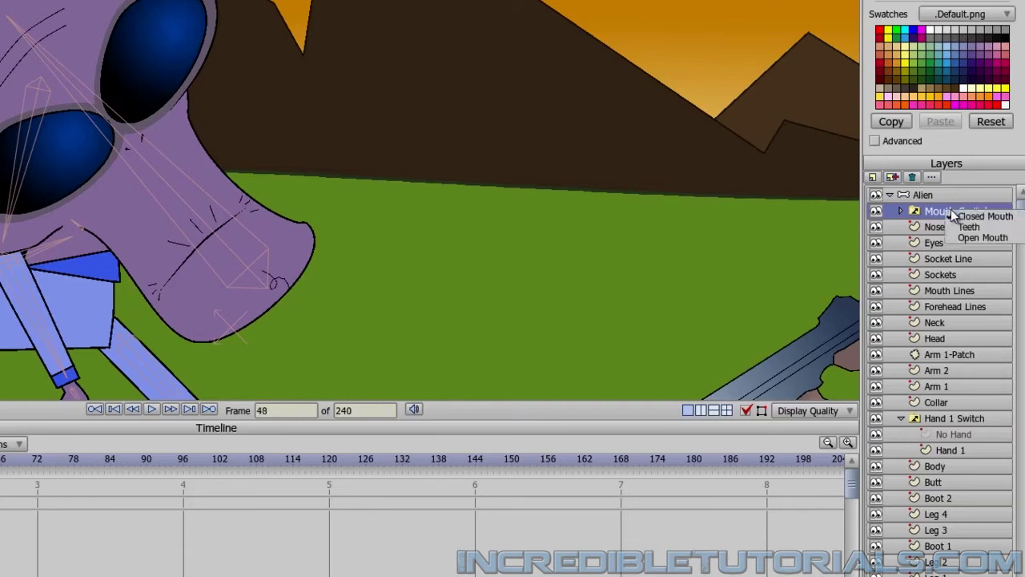
left_click(983, 237)
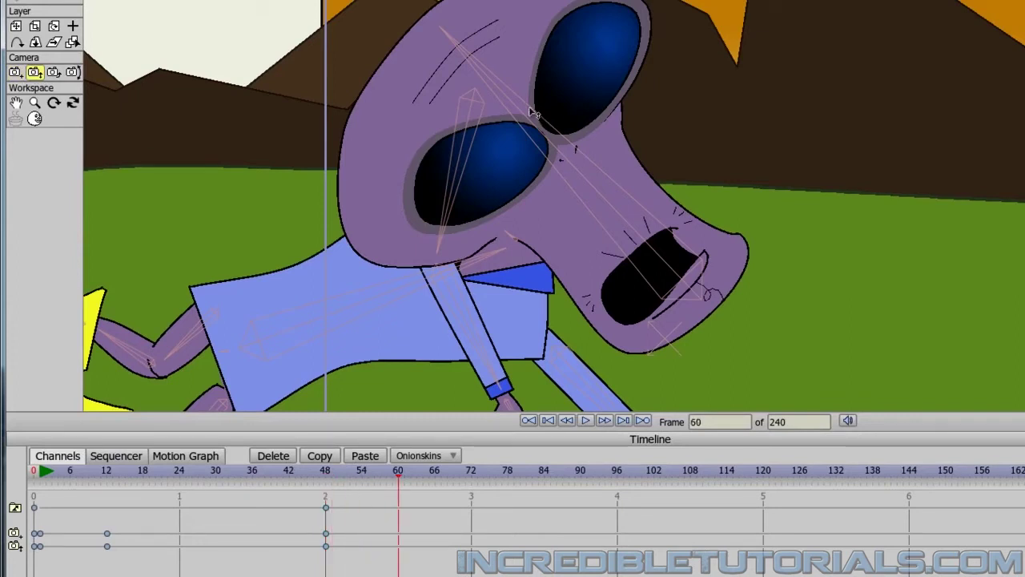
Step: At frame 60, zoom the camera in on the alien's face and reposition it so the head fills the frame
left_click_drag(550, 78, 562, 257)
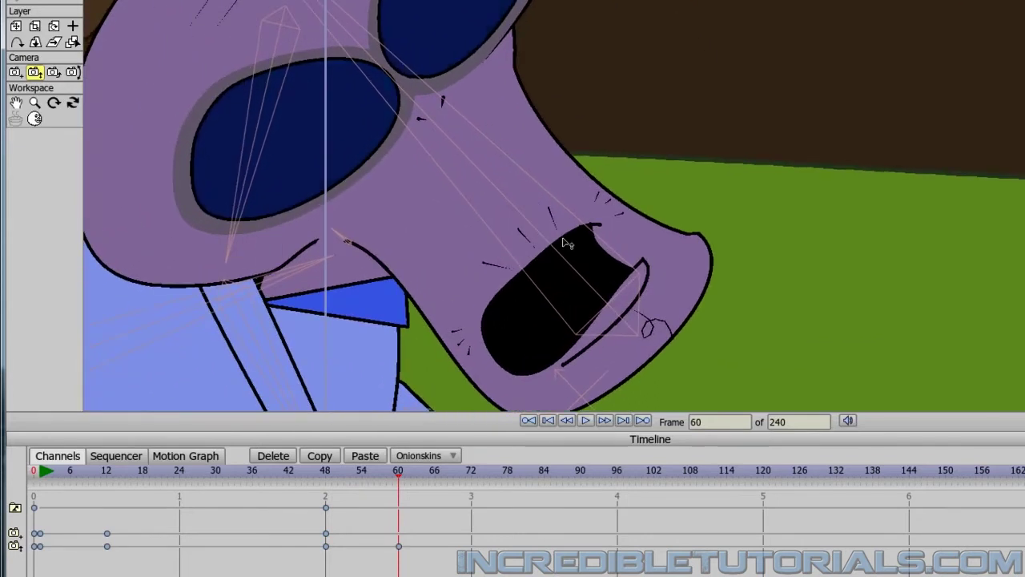
left_click(17, 73)
left_click_drag(277, 69, 385, 98)
scroll(416, 101, "down", 2)
left_click_drag(484, 114, 492, 127)
Step: Step back from frame 60 to frame 48 to review the camera zoom onto the alien's face
key("Left")
key("Left")
key("Left")
key("Left")
key("Left")
key("Left")
key("Left")
key("Left")
key("Left")
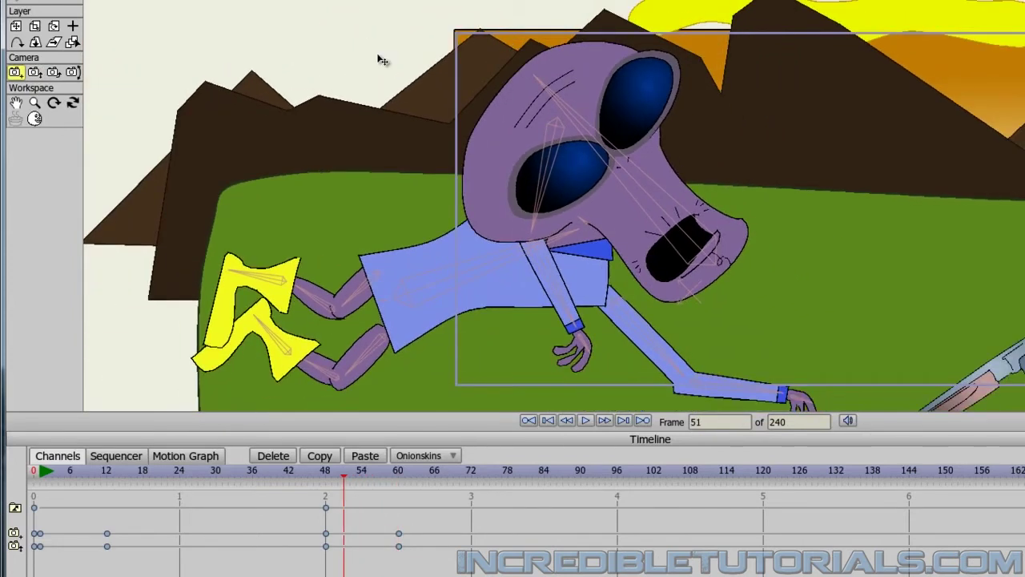
key("Left")
key("Left")
key("Left")
Step: Move both camera keyframes at frame 60 earlier to about frame 54 and step through the shortened zoom
left_click(400, 546)
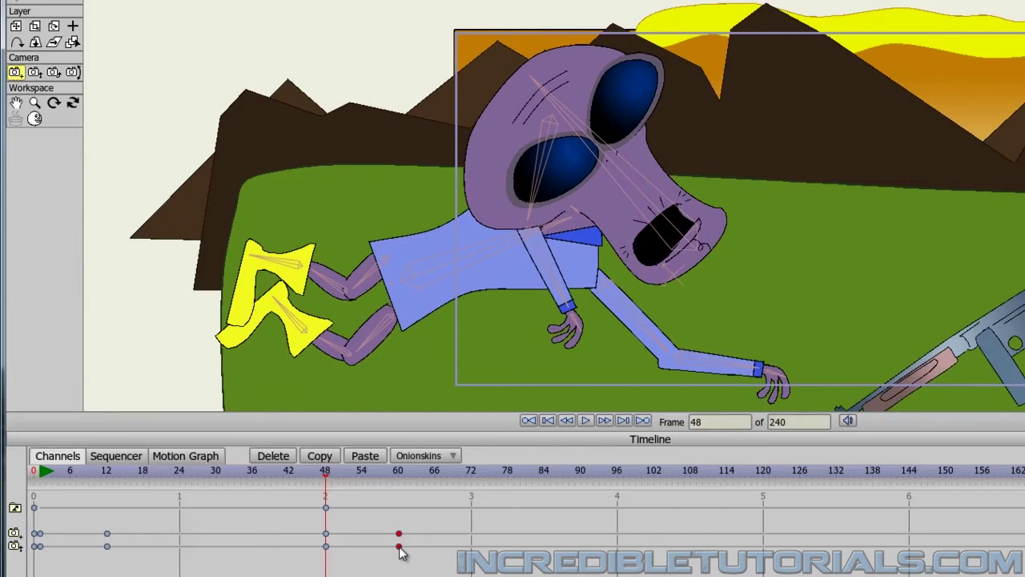
left_click_drag(400, 547, 367, 546)
key("Right")
key("Right")
key("Right")
key("Right")
key("Right")
key("Right")
key("Right")
key("Right")
key("Right")
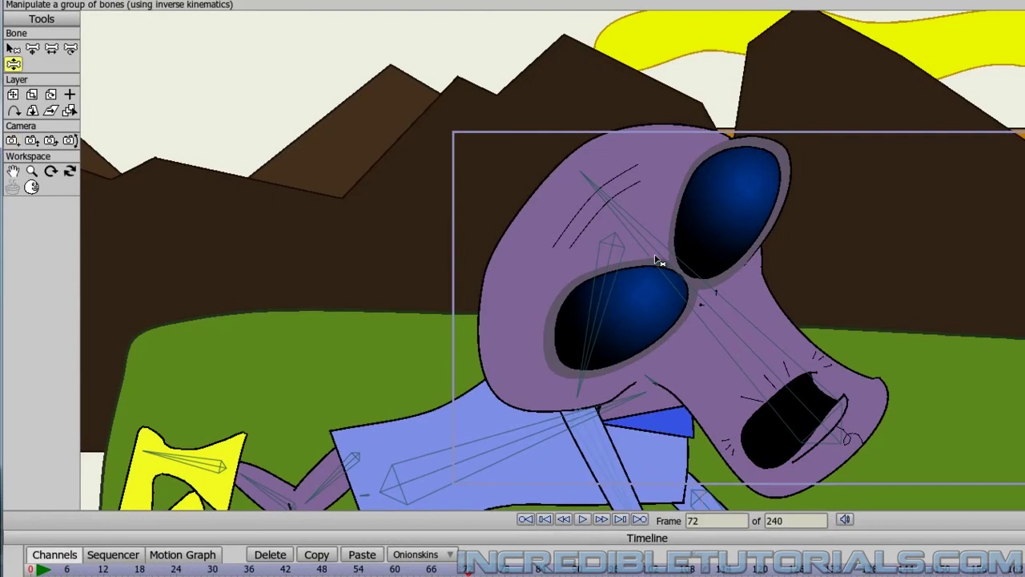
Step: At frame 72, tilt the alien's head slightly toward the gun and lower its torso bone a little
mouse_move(655, 260)
left_mouse_down()
mouse_move(665, 246)
mouse_move(680, 251)
left_mouse_up()
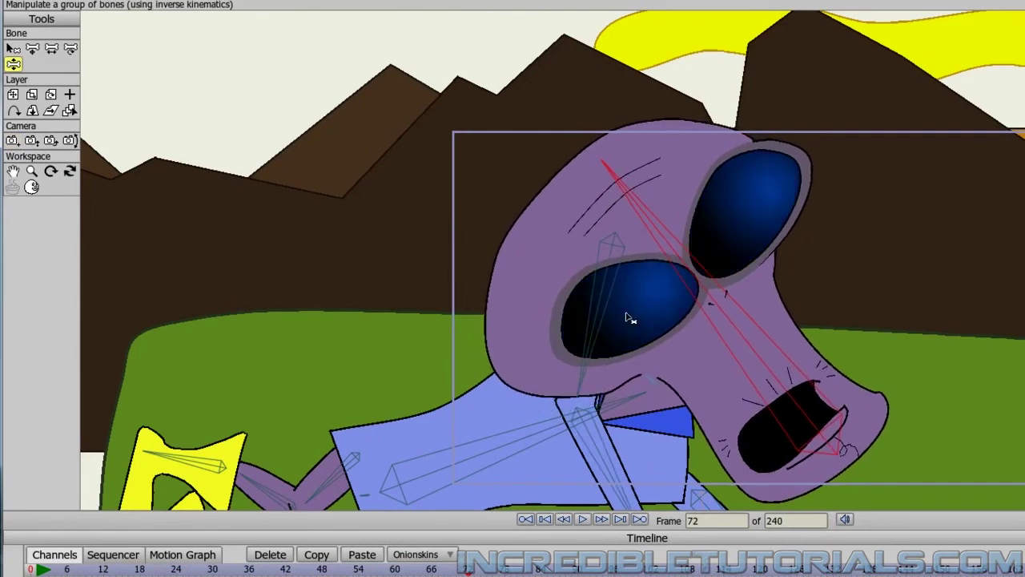
left_click_drag(565, 427, 561, 437)
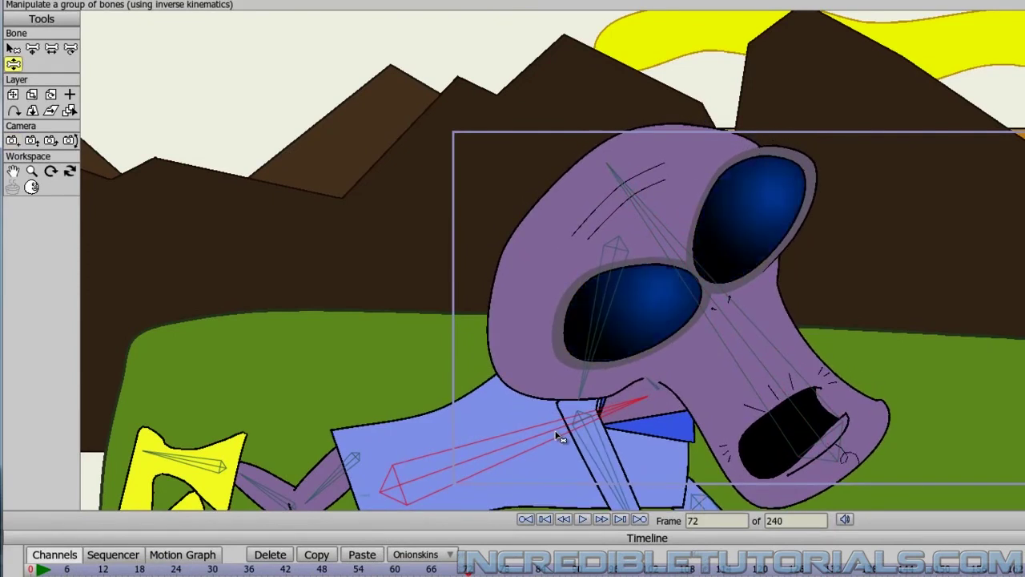
Step: Step back and forth between frames 54 and 72 to review the subtle head and torso movement
key("Left")
key("Left")
key("Left")
key("Left")
key("Left")
key("Left")
key("Left")
key("Left")
key("Left")
key("Left")
key("Left")
key("Left")
key("Left")
key("Left")
key("Left")
key("Left")
key("Left")
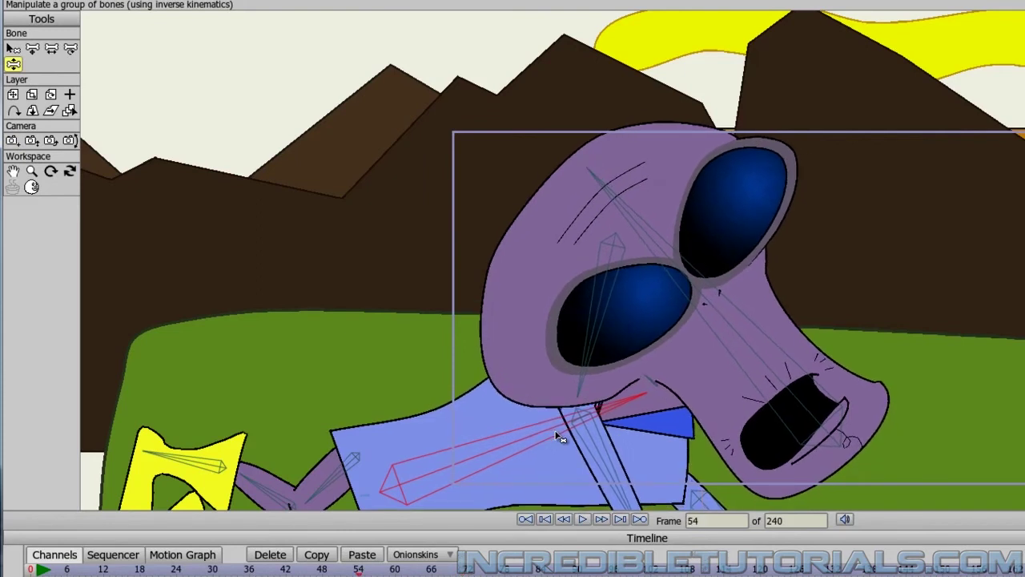
key("Right")
key("Right")
key("Right")
key("Right")
key("Right")
key("Right")
key("Right")
key("Right")
key("Right")
key("Right")
key("Right")
key("Right")
key("Right")
key("Left")
key("Left")
key("Left")
key("Left")
key("Left")
key("Left")
key("Left")
key("Left")
key("Left")
key("Left")
key("Left")
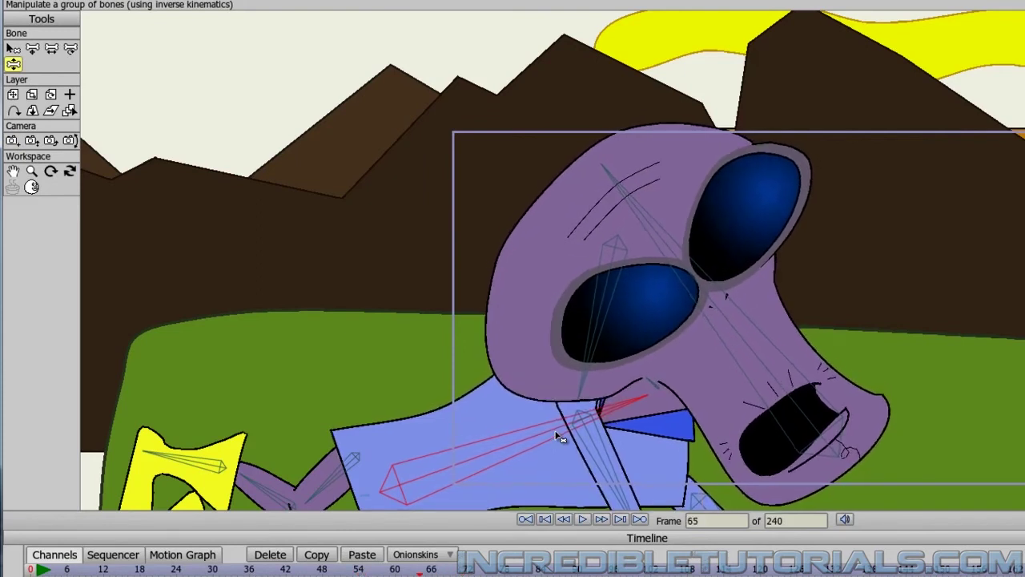
Step: Step backward to frame 0 to check the alien's rise and the camera move in reverse
key("ctrl+Left")
key("ctrl+Left")
key("ctrl+Left")
key("ctrl+Left")
key("ctrl+Left")
key("ctrl+Left")
key("ctrl+Left")
key("ctrl+Left")
key("ctrl+Left")
key("ctrl+Left")
key("ctrl+Left")
key("ctrl+Left")
key("ctrl+Left")
key("ctrl+Left")
key("ctrl+Left")
key("ctrl+Left")
key("ctrl+Left")
key("ctrl+Left")
key("ctrl+Left")
key("ctrl+Left")
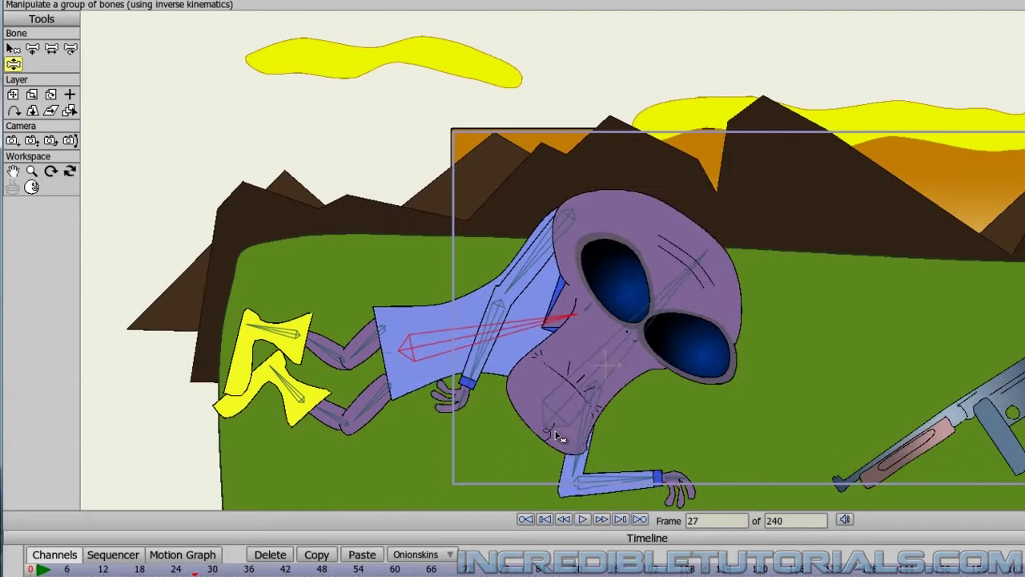
key("ctrl+Left")
key("ctrl+Left")
key("ctrl+Left")
key("ctrl+Left")
key("ctrl+Left")
key("ctrl+Left")
key("ctrl+Left")
key("ctrl+Left")
key("ctrl+Left")
key("ctrl+Left")
key("ctrl+Left")
key("ctrl+Left")
key("ctrl+Left")
key("ctrl+Left")
key("ctrl+Left")
key("ctrl+Left")
key("ctrl+Left")
key("ctrl+Left")
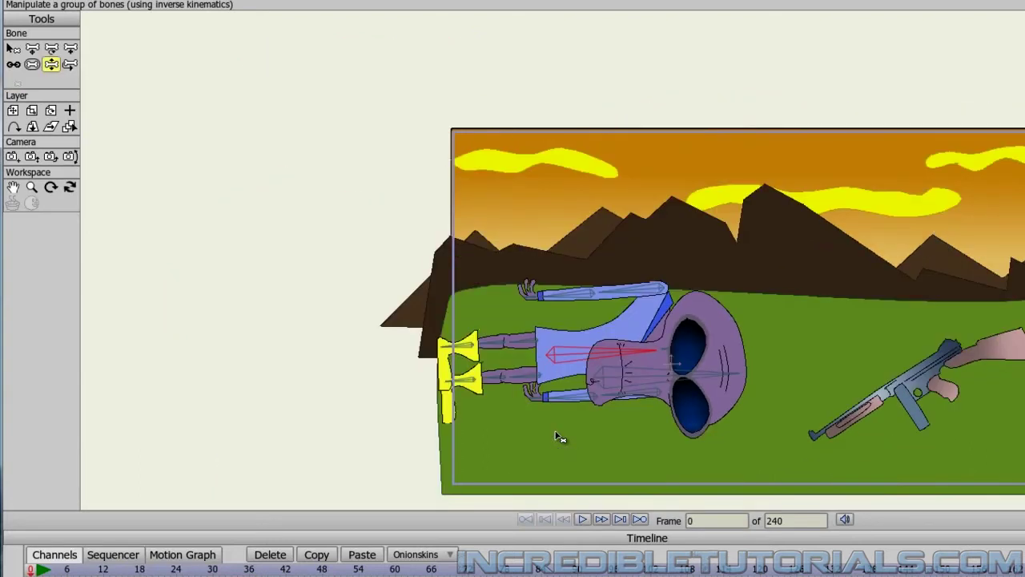
Step: Step forward from frame 0 to frame 65 to review the alien's full rise and the camera zoom
key("ctrl+Right")
key("ctrl+Right")
key("ctrl+Right")
key("ctrl+Right")
key("ctrl+Right")
key("ctrl+Right")
key("ctrl+Right")
key("ctrl+Right")
key("ctrl+Right")
key("ctrl+Right")
key("ctrl+Right")
key("ctrl+Right")
key("ctrl+Right")
key("ctrl+Right")
key("ctrl+Right")
key("ctrl+Right")
key("ctrl+Right")
key("ctrl+Right")
key("ctrl+Right")
key("ctrl+Right")
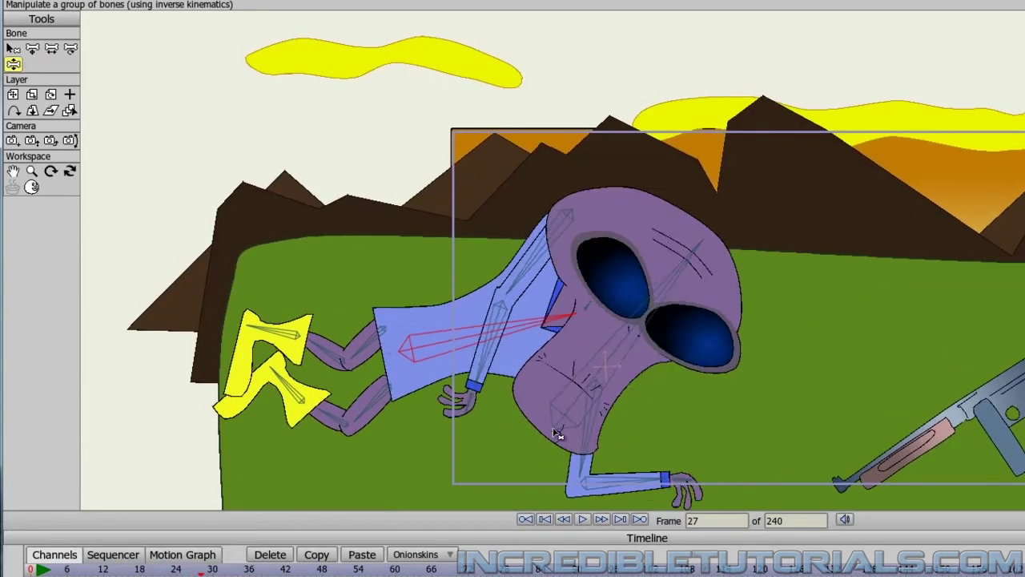
key("ctrl+Right")
key("ctrl+Right")
key("ctrl+Right")
key("ctrl+Right")
key("ctrl+Right")
key("ctrl+Right")
key("ctrl+Right")
key("ctrl+Right")
key("ctrl+Right")
key("ctrl+Right")
key("ctrl+Right")
key("ctrl+Right")
key("ctrl+Right")
key("ctrl+Right")
key("ctrl+Right")
key("ctrl+Right")
key("ctrl+Right")
key("ctrl+Right")
key("ctrl+Right")
key("ctrl+Right")
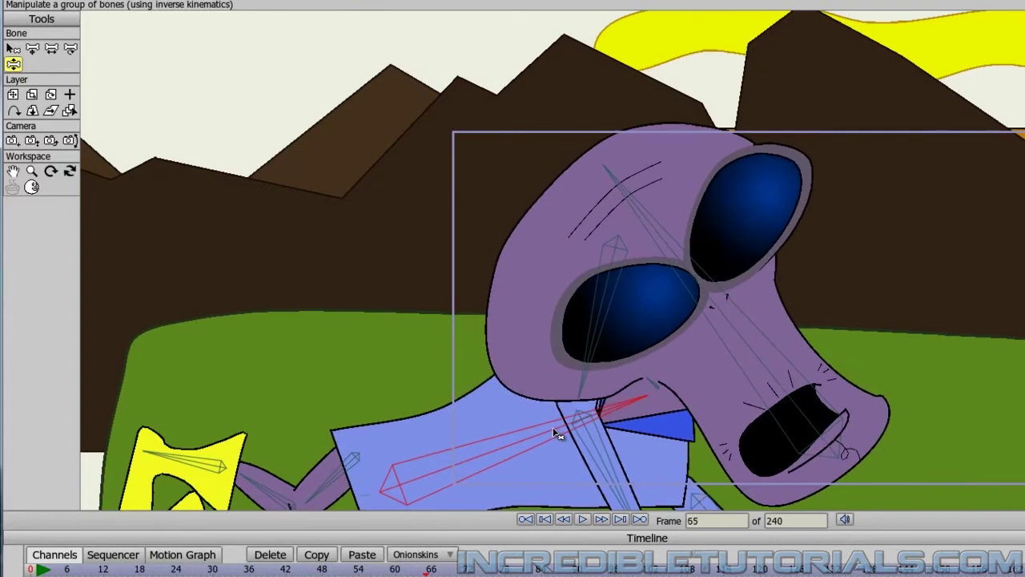
Step: Step forward from frame 12 to frame 48 to review the alien's rise from the ground
left_click(103, 569)
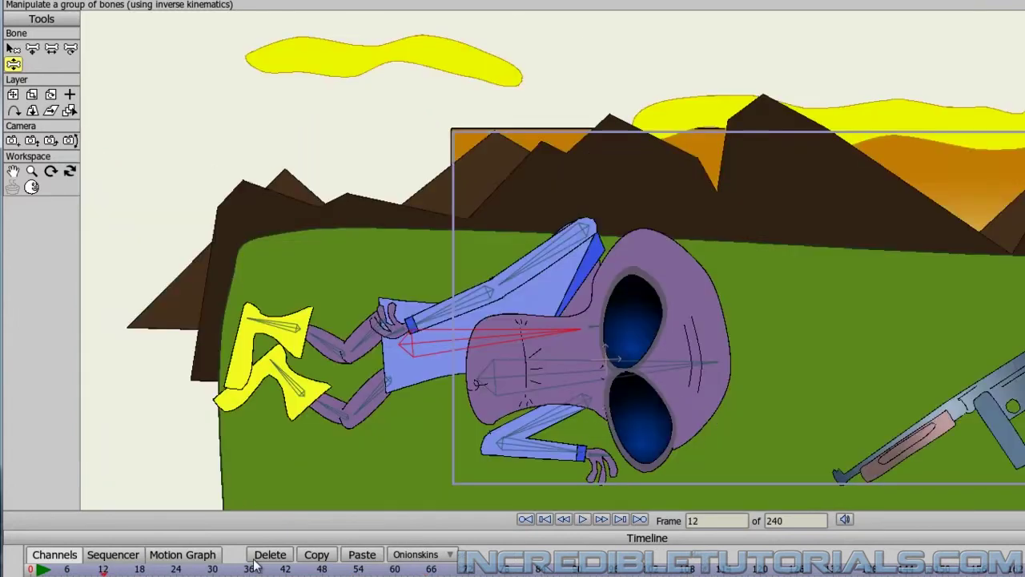
key("ctrl+Right")
key("ctrl+Right")
key("ctrl+Right")
key("ctrl+Right")
key("ctrl+Right")
key("ctrl+Right")
key("ctrl+Right")
key("ctrl+Right")
key("ctrl+Right")
key("ctrl+Right")
key("ctrl+Right")
key("ctrl+Right")
key("ctrl+Right")
key("ctrl+Right")
key("ctrl+Right")
key("ctrl+Right")
key("ctrl+Right")
key("ctrl+Right")
key("ctrl+Right")
key("ctrl+Right")
key("ctrl+Right")
key("ctrl+Right")
key("ctrl+Right")
key("ctrl+Right")
key("ctrl+Right")
key("ctrl+Right")
key("ctrl+Right")
key("ctrl+Right")
key("ctrl+Right")
key("ctrl+Right")
key("ctrl+Right")
key("ctrl+Right")
key("ctrl+Right")
key("ctrl+Right")
key("ctrl+Right")
key("ctrl+Right")
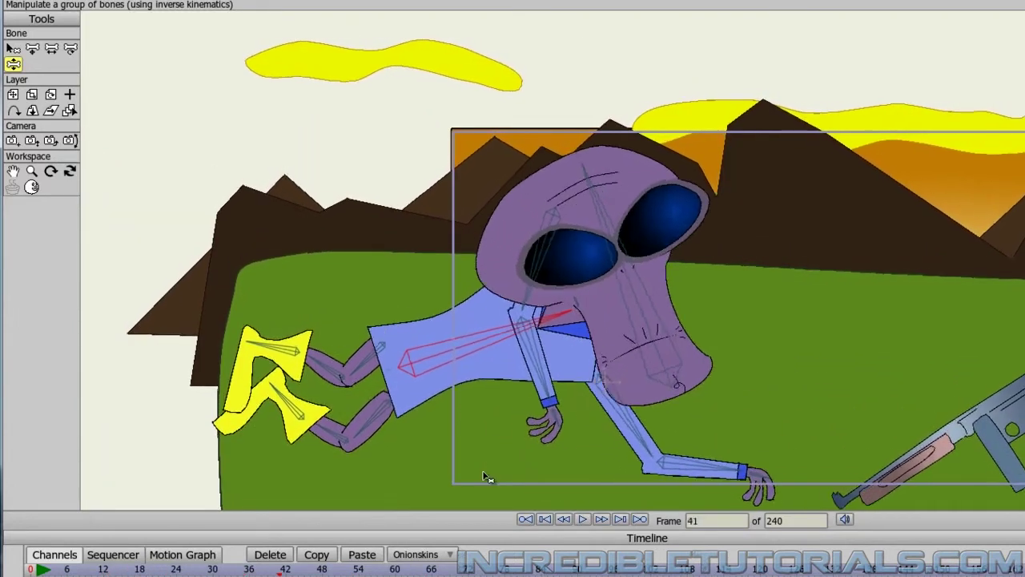
Step: At frame 48, raise the alien's torso bone and rotate its head downward toward the gun
left_click_drag(483, 352, 460, 333)
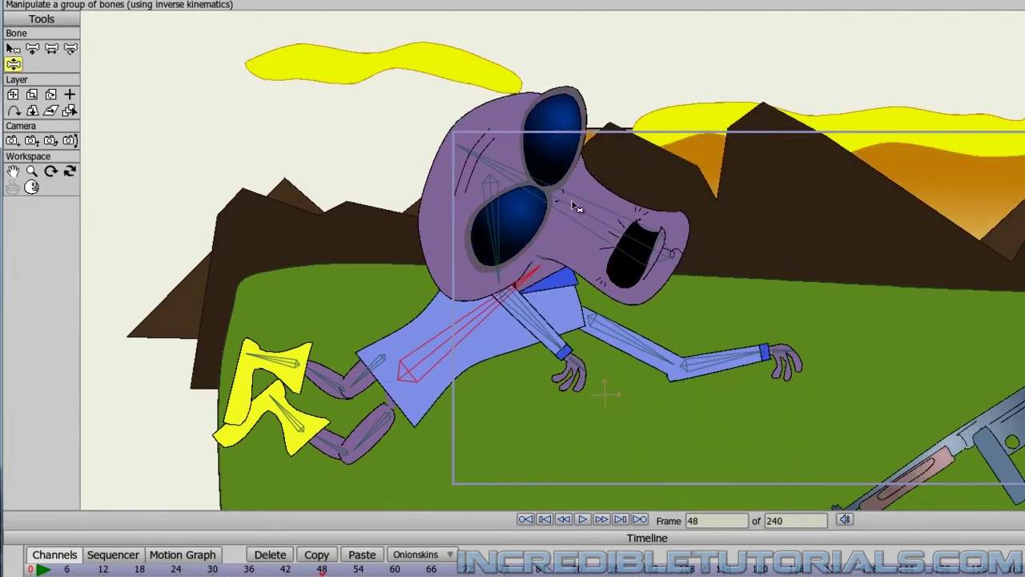
left_click_drag(578, 207, 658, 262)
left_click_drag(556, 223, 565, 181)
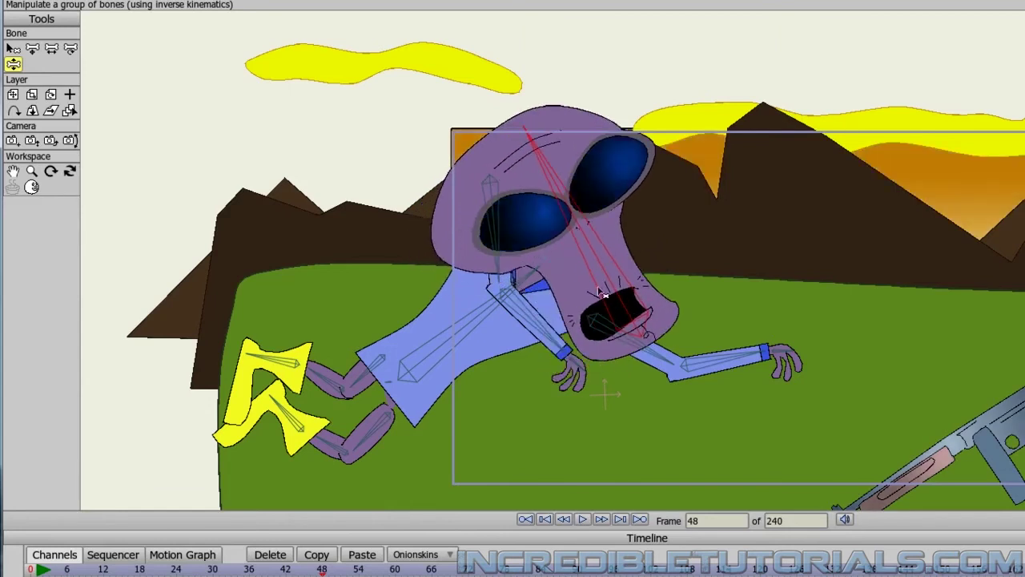
Step: Fine-tune the head and neck bones at frame 48 and reposition both arms, stretching the front arm toward the gun
mouse_move(599, 297)
left_mouse_down()
mouse_move(602, 307)
mouse_move(599, 296)
left_mouse_up()
left_click_drag(519, 178, 514, 170)
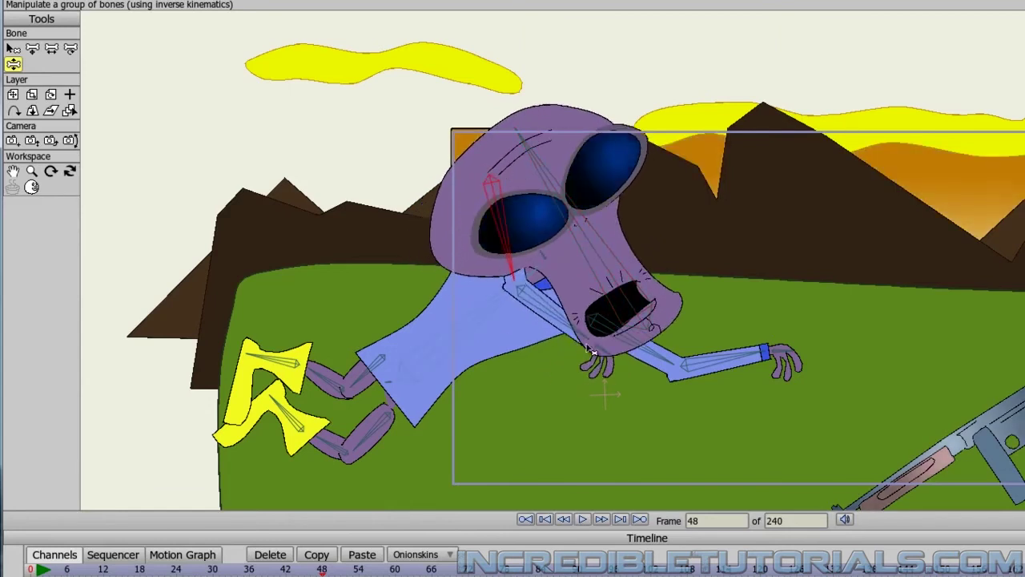
left_click_drag(611, 370, 584, 503)
left_click_drag(783, 362, 832, 368)
Step: Step backward to frame 18 and forward again toward frame 48 to check the revised rise
key("Left")
key("Left")
key("Left")
key("Left")
key("Left")
key("Left")
key("Left")
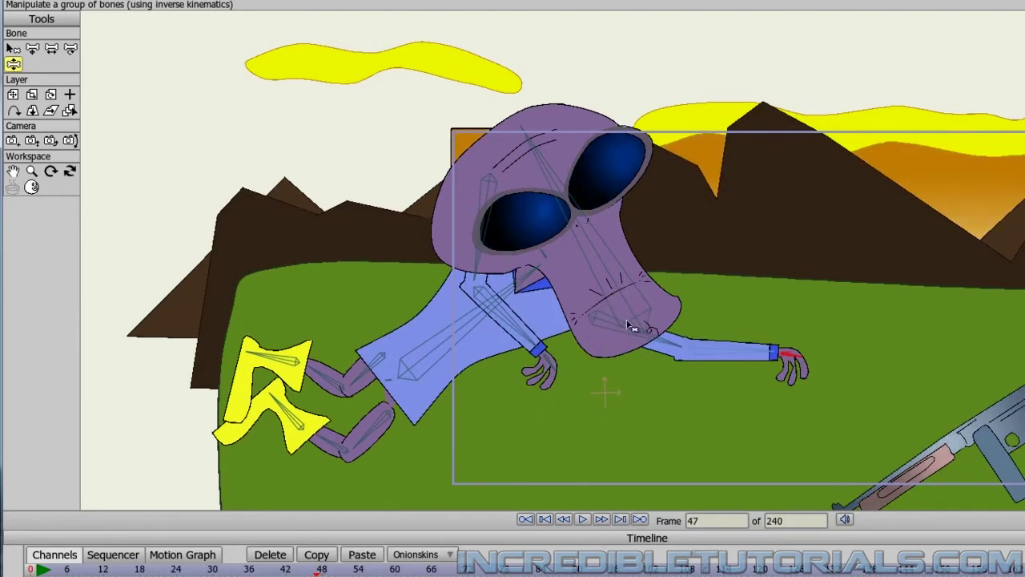
key("Left")
key("Left")
key("Left")
key("Left")
key("Left")
key("Left")
key("Left")
key("Left")
key("Left")
key("Left")
key("Left")
key("Left")
key("Left")
key("Left")
key("Left")
key("Left")
key("Left")
key("Left")
key("Left")
key("Left")
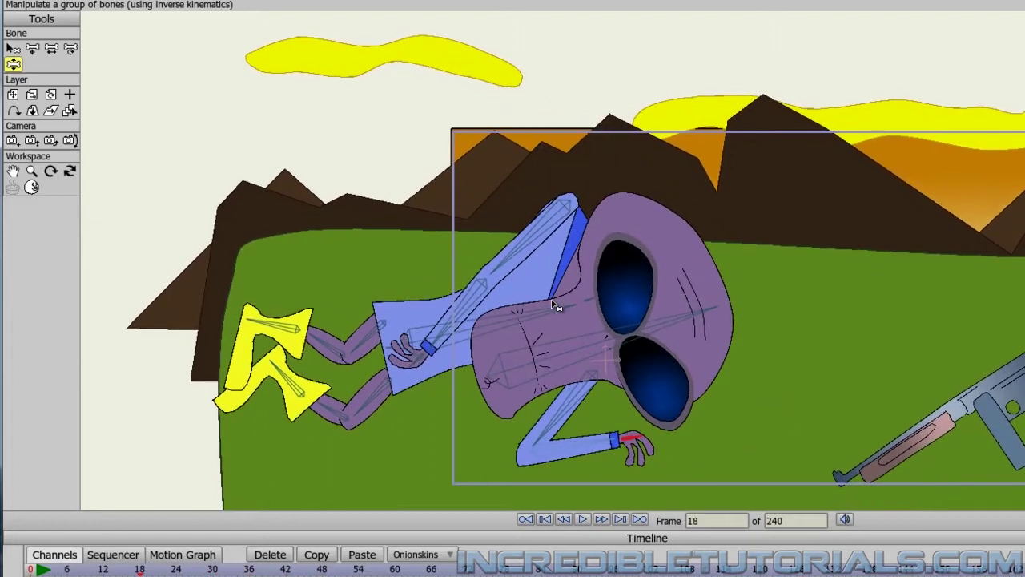
key("Right")
key("Right")
key("Right")
key("Right")
key("Right")
key("Right")
key("Right")
key("Right")
key("Right")
key("Right")
key("Right")
key("Right")
key("Right")
key("Right")
key("Right")
key("Right")
key("Right")
key("Right")
key("Right")
key("Right")
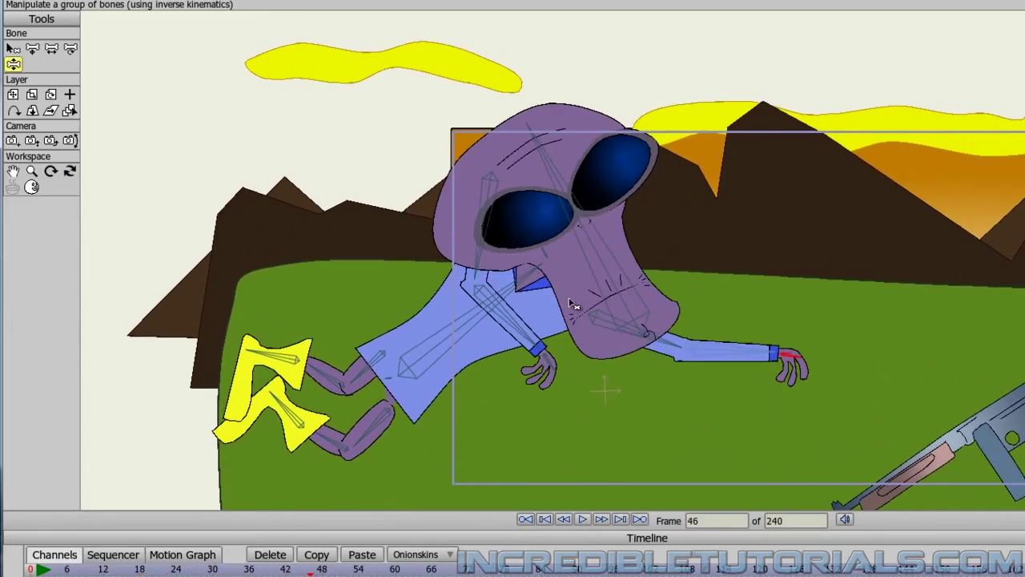
Step: At frame 48, track the camera slightly so the scene shifts down and to the right in the frame
key("Right")
left_click(12, 141)
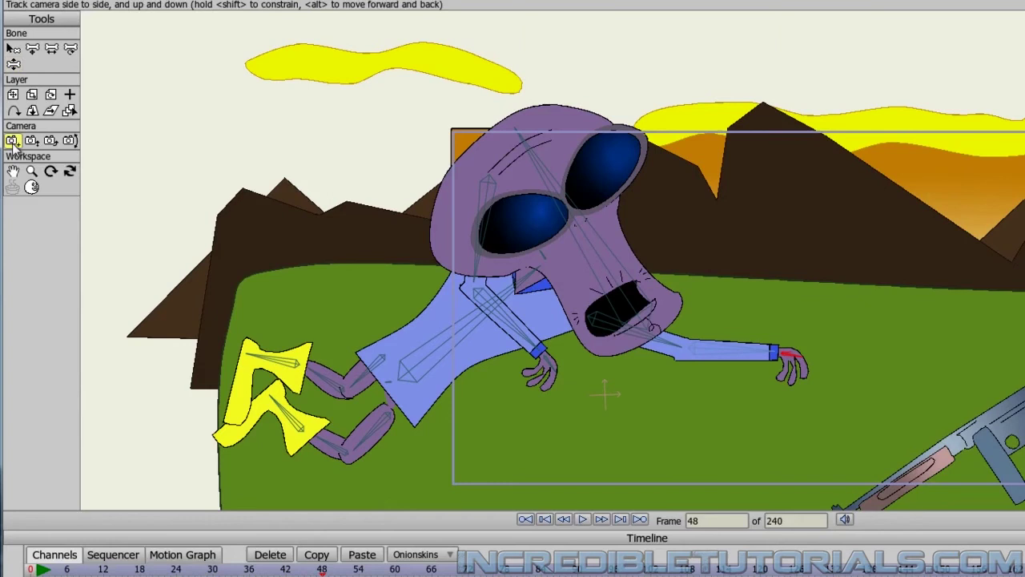
left_click_drag(621, 272, 641, 298)
Step: Step backward from frame 48 to check the adjusted camera move in reverse
key("Left")
key("Left")
key("Left")
key("Left")
key("Left")
key("Left")
key("Left")
key("Left")
key("Left")
key("Left")
key("Left")
key("Left")
key("Left")
key("Left")
key("Left")
key("Left")
key("Left")
key("Left")
key("Left")
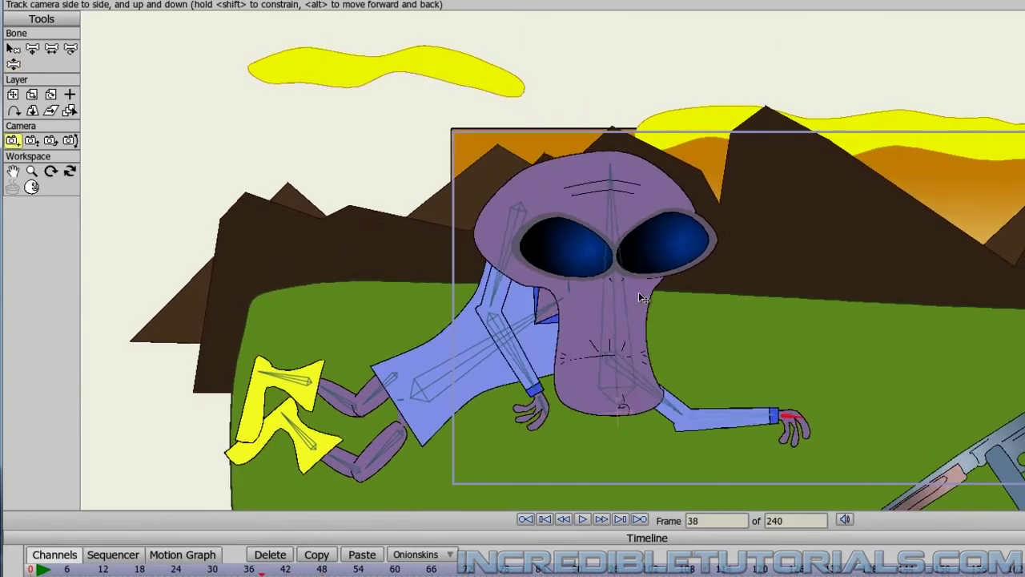
Step: Step forward to frame 72 to review the alien's rise, the camera zoom and the transition between poses
key("Right")
key("Right")
key("Right")
key("Right")
key("Right")
key("Right")
key("Right")
key("Right")
key("Right")
key("Right")
key("Right")
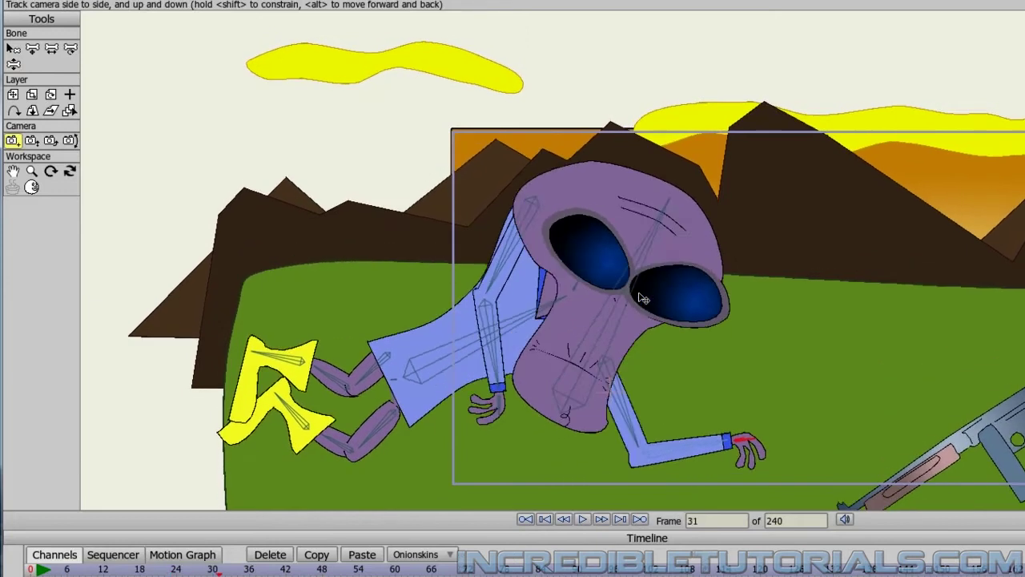
key("Right")
key("Right")
key("Right")
key("Right")
key("Right")
key("Right")
key("Right")
key("Right")
key("Right")
key("Right")
key("Right")
key("Right")
key("Right")
key("Right")
key("Right")
key("Right")
key("Right")
key("Right")
key("Right")
key("Right")
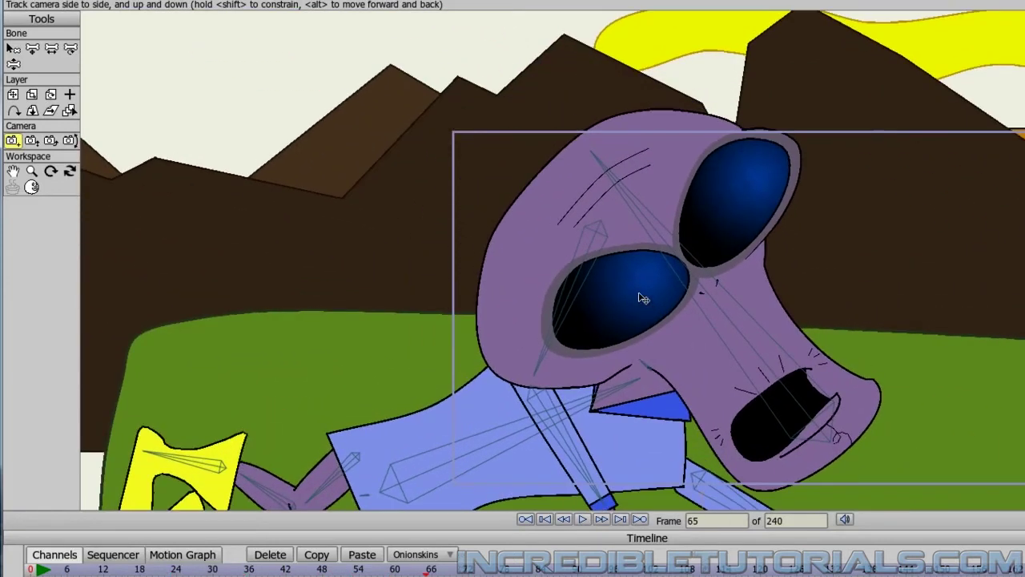
key("Right")
key("Right")
key("Right")
key("Right")
key("Right")
key("Right")
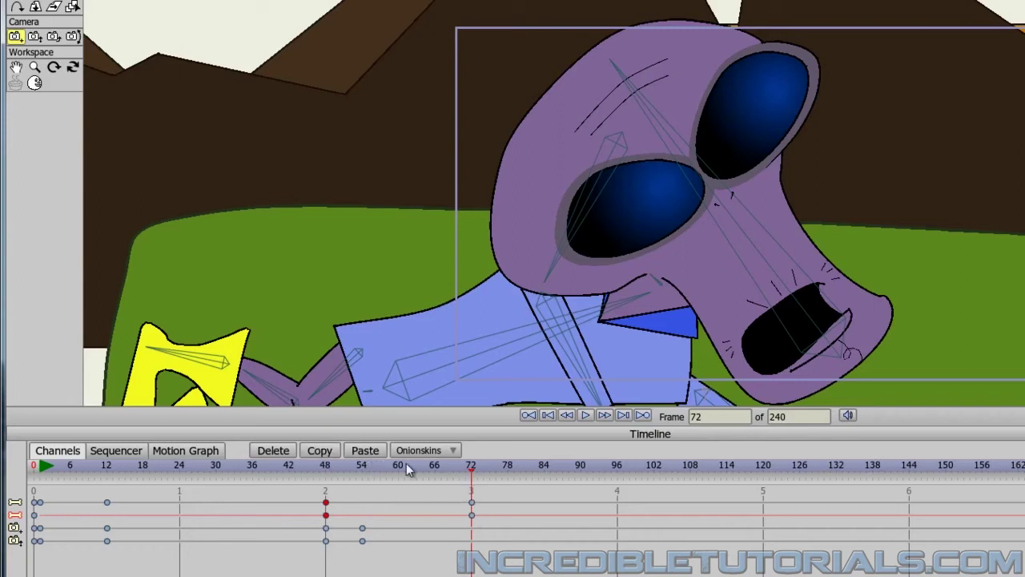
Step: Paste the frame 48 bone keyframes at frame 72, then subtly shift the alien's head, lower its torso and adjust both arms
left_click(366, 450)
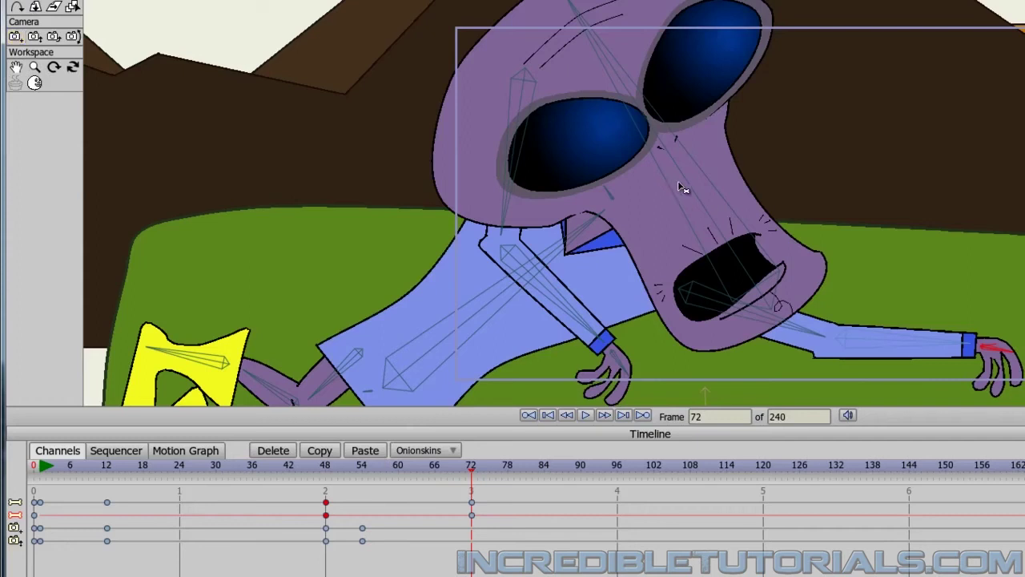
mouse_move(681, 189)
left_mouse_down()
mouse_move(681, 201)
mouse_move(662, 148)
left_mouse_up()
left_click_drag(596, 227, 604, 247)
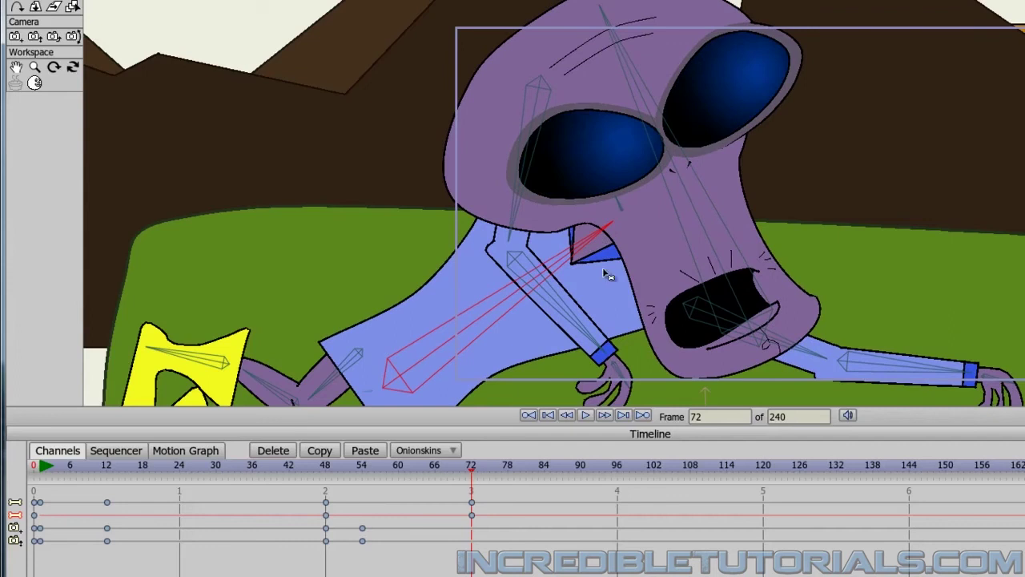
left_click_drag(616, 380, 624, 375)
left_click_drag(999, 380, 990, 374)
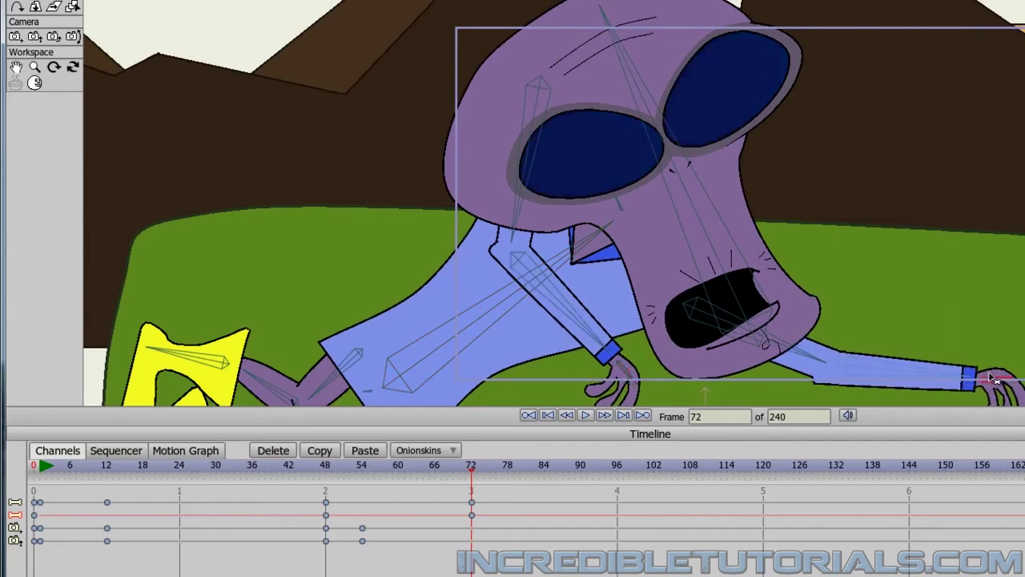
Step: Step back and forth between frames 52 and 72 to review how the alien's pose settles after the rise
key("Left")
key("ctrl+Left")
key("ctrl+Left")
key("ctrl+Left")
key("ctrl+Left")
key("ctrl+Left")
key("ctrl+Left")
key("ctrl+Left")
key("ctrl+Left")
key("ctrl+Left")
key("ctrl+Left")
key("ctrl+Left")
key("ctrl+Left")
key("ctrl+Left")
key("ctrl+Left")
key("ctrl+Left")
key("ctrl+Left")
key("ctrl+Left")
key("ctrl+Left")
key("ctrl+Left")
key("ctrl+Left")
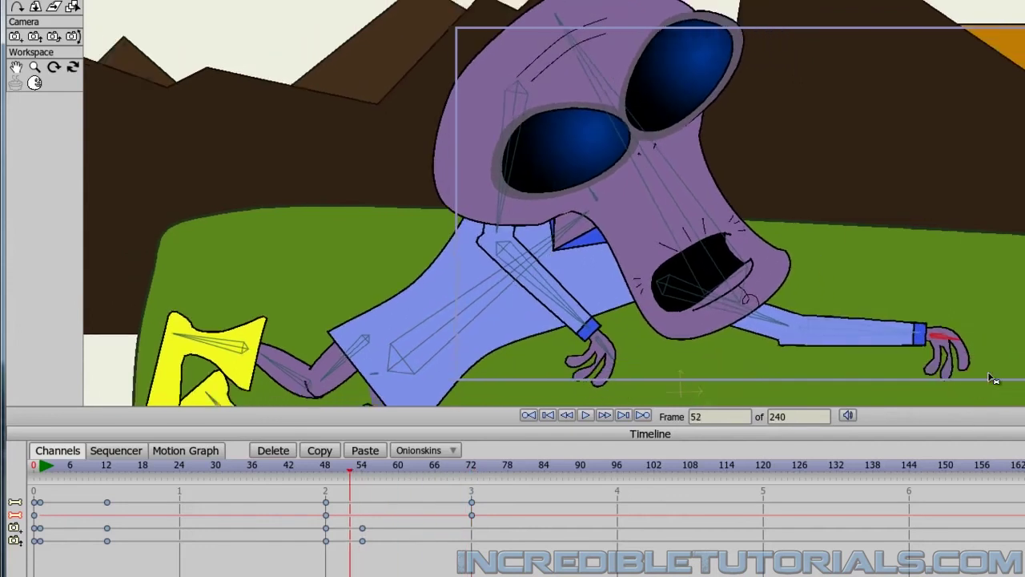
key("ctrl+Right")
key("ctrl+Right")
key("ctrl+Right")
key("ctrl+Right")
key("ctrl+Right")
key("ctrl+Right")
key("ctrl+Right")
key("ctrl+Right")
key("ctrl+Right")
key("ctrl+Right")
key("ctrl+Right")
key("ctrl+Right")
key("ctrl+Right")
key("ctrl+Right")
key("ctrl+Right")
key("ctrl+Right")
key("ctrl+Right")
key("ctrl+Right")
key("ctrl+Right")
key("ctrl+Right")
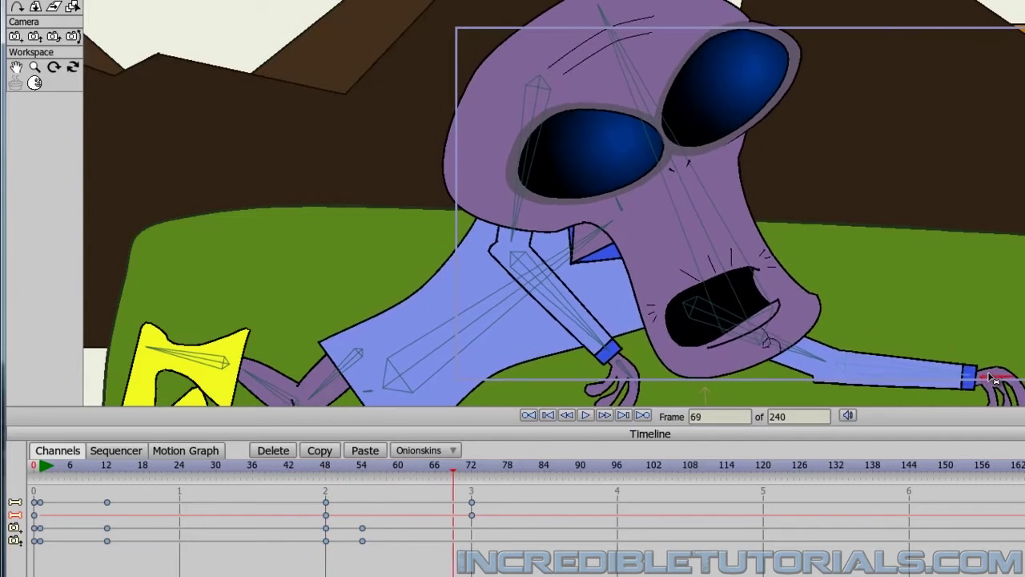
key("ctrl+Left")
key("ctrl+Left")
key("ctrl+Left")
key("ctrl+Left")
key("ctrl+Left")
key("ctrl+Left")
key("ctrl+Left")
key("ctrl+Left")
key("ctrl+Left")
key("ctrl+Left")
key("ctrl+Left")
key("ctrl+Left")
key("ctrl+Left")
key("ctrl+Left")
key("ctrl+Left")
key("ctrl+Left")
key("ctrl+Left")
key("ctrl+Left")
key("ctrl+Left")
key("ctrl+Left")
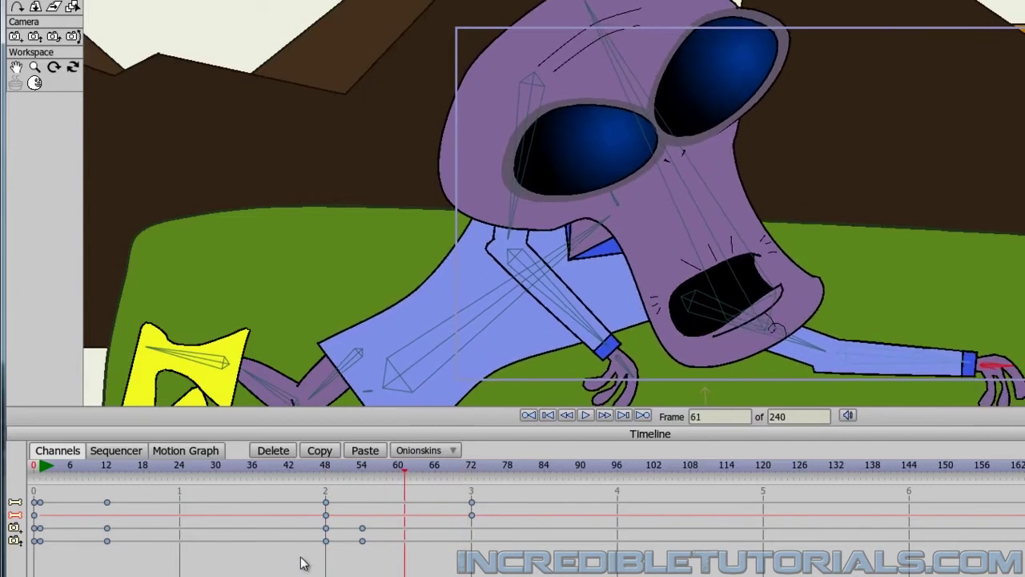
Step: At frame 54, track the camera slightly so the alien sits lower and a little further right in the frame
key("ctrl+Right")
key("ctrl+Right")
key("ctrl+Right")
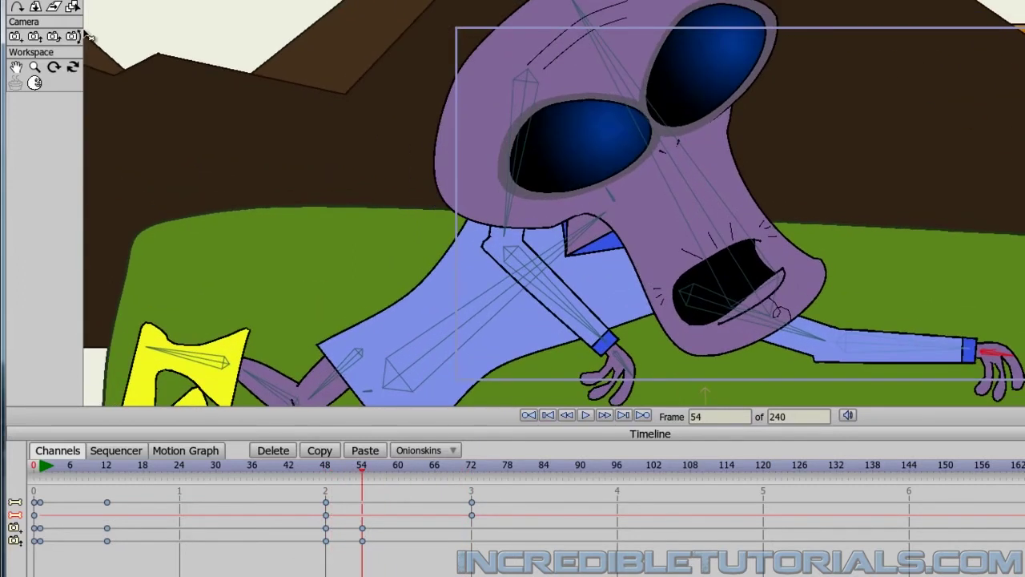
left_click_drag(553, 167, 561, 190)
Step: Step back and forth around frame 54 to check the adjusted end of the camera zoom
key("ctrl+Left")
key("ctrl+Left")
key("ctrl+Left")
key("ctrl+Left")
key("ctrl+Left")
key("ctrl+Left")
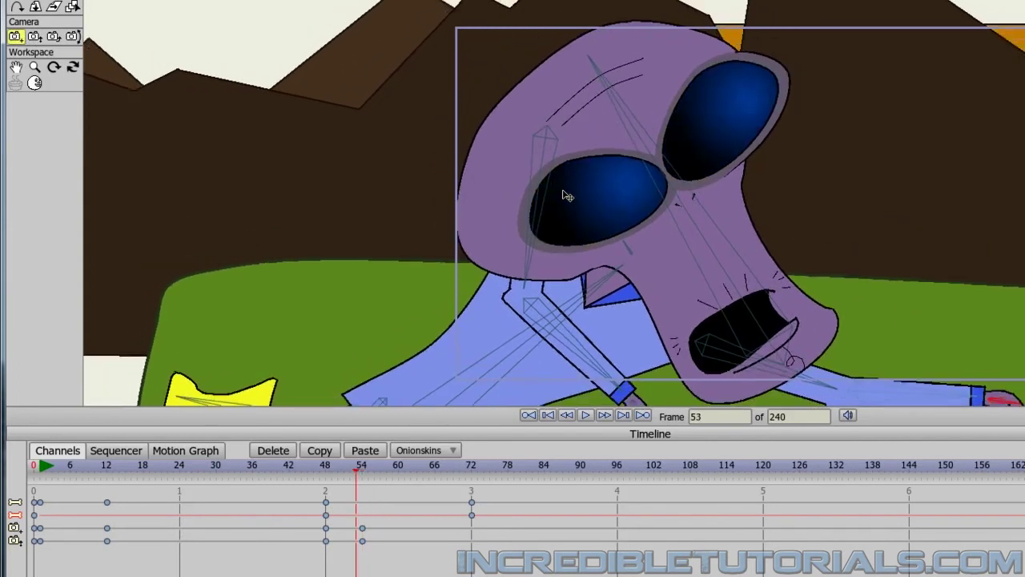
key("ctrl+Right")
key("ctrl+Right")
key("ctrl+Right")
key("ctrl+Right")
key("ctrl+Right")
key("ctrl+Right")
key("ctrl+Right")
key("ctrl+Right")
key("ctrl+Right")
key("ctrl+Right")
key("ctrl+Right")
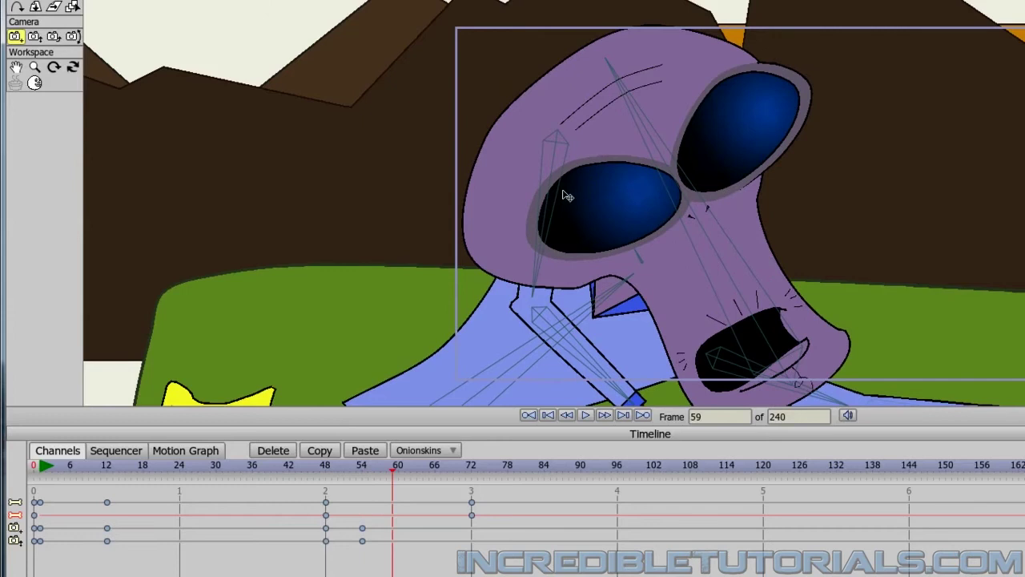
Step: Step back and forth through the frames between 31 and 48 to examine the alien's rise leading into the camera zoom
key("ctrl+Left")
key("ctrl+Left")
key("ctrl+Left")
key("ctrl+Left")
key("ctrl+Left")
key("ctrl+Left")
key("ctrl+Left")
key("ctrl+Left")
key("ctrl+Left")
key("ctrl+Left")
key("ctrl+Left")
key("ctrl+Left")
key("ctrl+Left")
key("ctrl+Left")
key("ctrl+Left")
key("ctrl+Left")
key("ctrl+Left")
key("ctrl+Left")
key("ctrl+Left")
key("ctrl+Left")
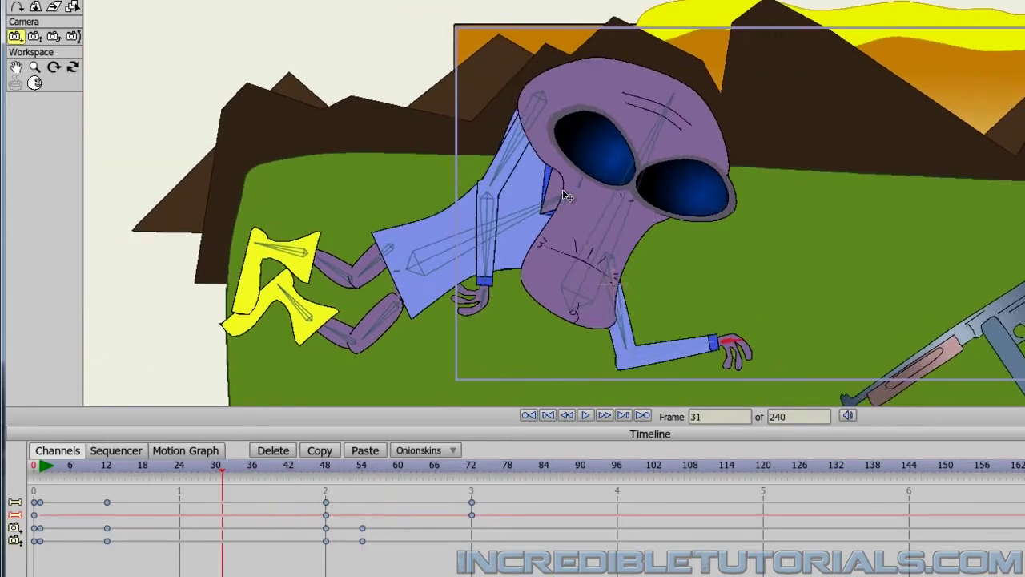
key("ctrl+Right")
key("ctrl+Right")
key("ctrl+Right")
key("ctrl+Right")
key("ctrl+Right")
key("ctrl+Right")
key("ctrl+Right")
key("ctrl+Right")
key("ctrl+Right")
key("ctrl+Right")
key("ctrl+Right")
key("ctrl+Right")
key("ctrl+Right")
key("ctrl+Right")
key("ctrl+Right")
key("ctrl+Right")
key("ctrl+Right")
key("ctrl+Right")
key("ctrl+Right")
key("ctrl+Right")
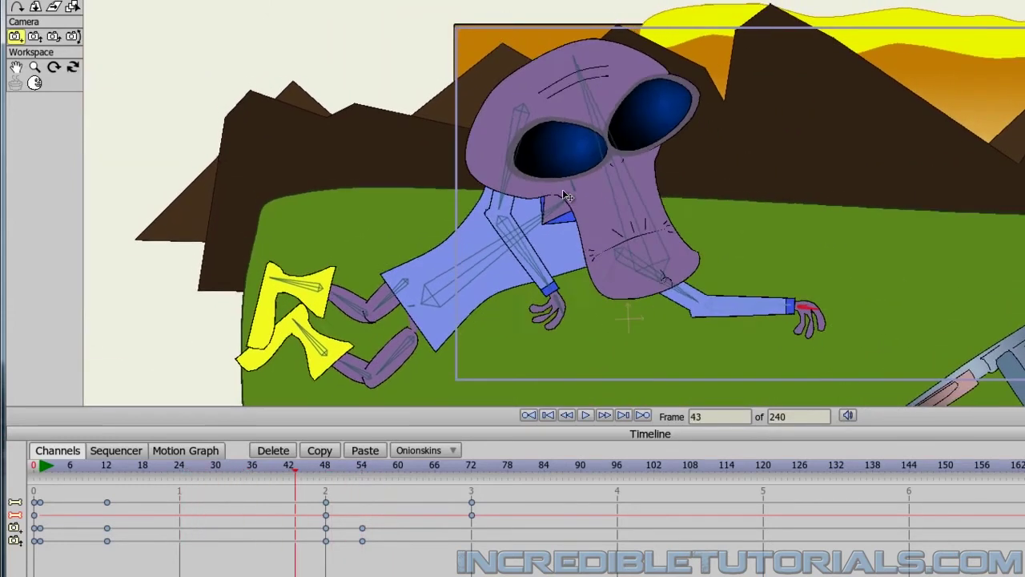
key("ctrl+Left")
key("ctrl+Left")
key("ctrl+Left")
key("ctrl+Left")
key("ctrl+Left")
key("ctrl+Left")
key("ctrl+Left")
key("ctrl+Left")
key("ctrl+Left")
key("ctrl+Left")
key("ctrl+Left")
key("ctrl+Left")
key("ctrl+Left")
key("ctrl+Left")
key("ctrl+Left")
key("ctrl+Left")
key("ctrl+Left")
key("ctrl+Left")
key("ctrl+Left")
key("ctrl+Left")
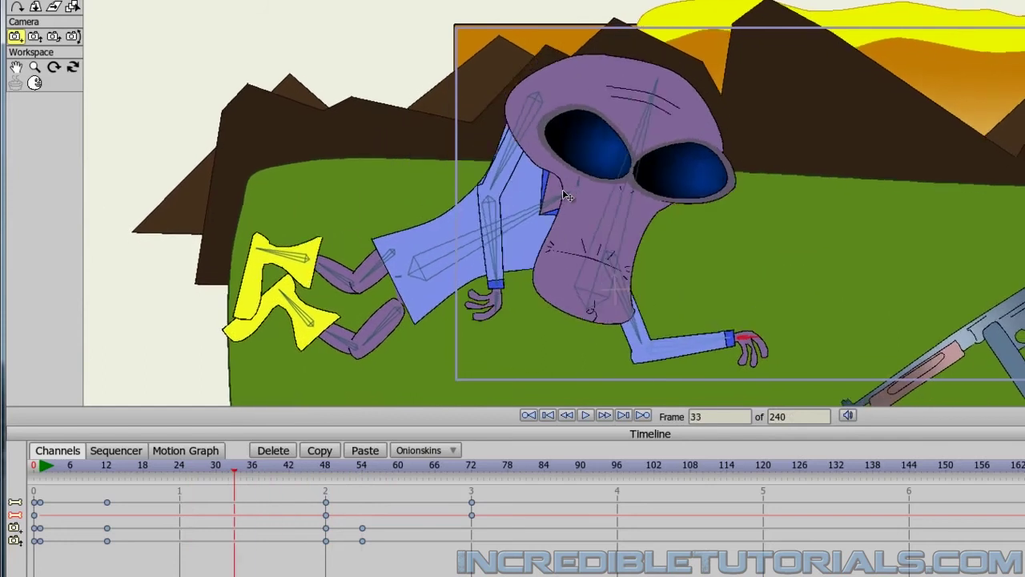
key("ctrl+Left")
key("ctrl+Left")
key("ctrl+Left")
key("ctrl+Left")
key("ctrl+Left")
key("ctrl+Left")
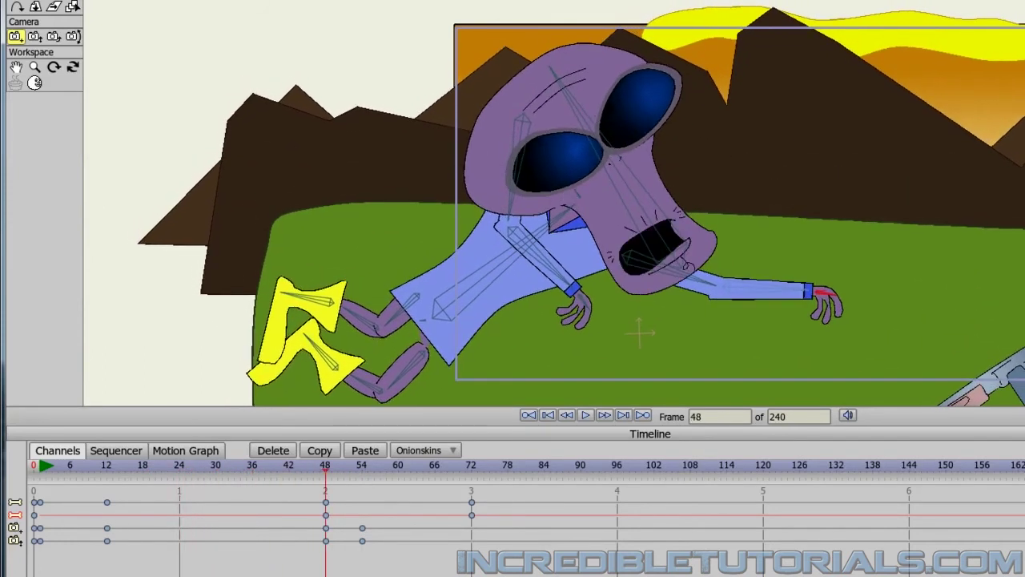
Step: At frame 48, lower the alien's outstretched front hand to the ground, bending the elbow, and step back to frame 30 to check the motion
key("z")
left_click_drag(825, 305, 814, 474)
key("Left")
key("Left")
key("Left")
key("Left")
key("Left")
key("Left")
key("Left")
key("Left")
key("Left")
key("Left")
key("Left")
key("Left")
key("Left")
key("Left")
key("Left")
key("Left")
key("Left")
key("Left")
key("Left")
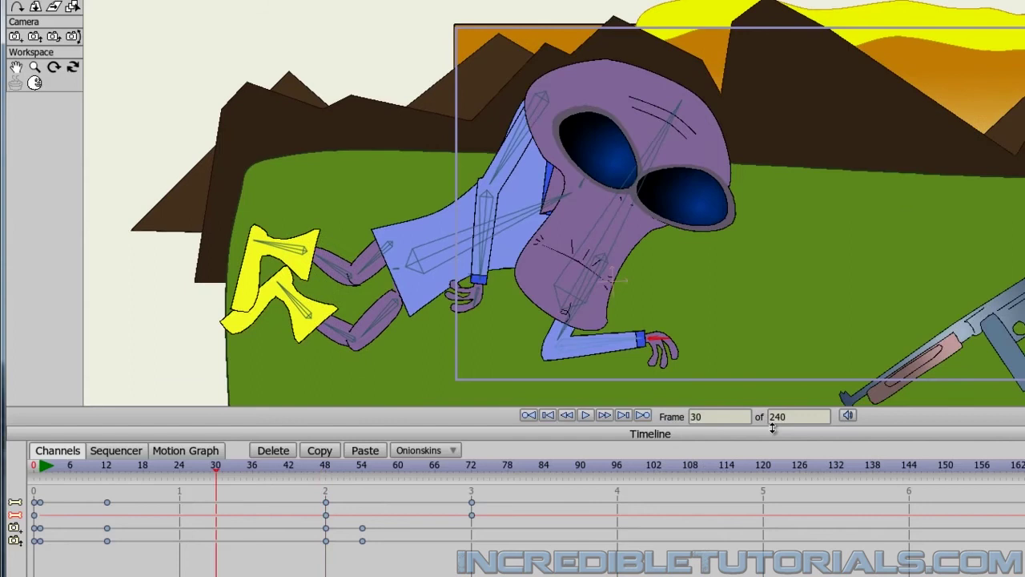
Step: Step back and forth between frames 30 and 48 to examine how the lowered front arm moves during the rise
key("Right")
key("Right")
key("Right")
key("Right")
key("Right")
key("Right")
key("Right")
key("Right")
key("Right")
key("Right")
key("Right")
key("Right")
key("Right")
key("Right")
key("Right")
key("Right")
key("Right")
key("Right")
key("Right")
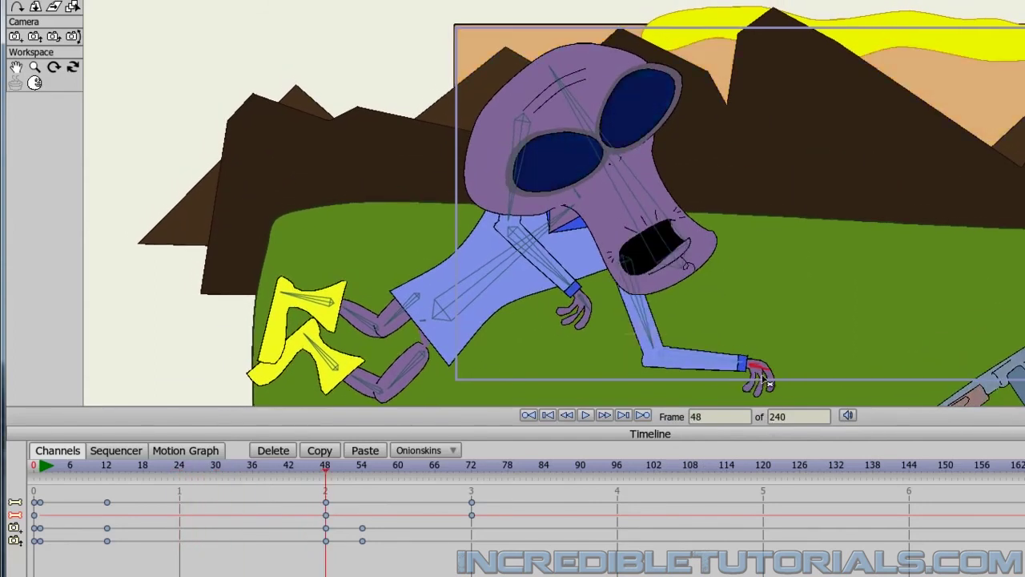
key("Left")
key("Left")
key("Left")
key("Left")
key("Left")
key("Left")
key("Left")
key("Left")
key("Left")
key("Left")
key("Left")
key("Left")
key("Left")
key("Left")
key("Left")
key("Left")
key("Left")
key("Left")
key("Left")
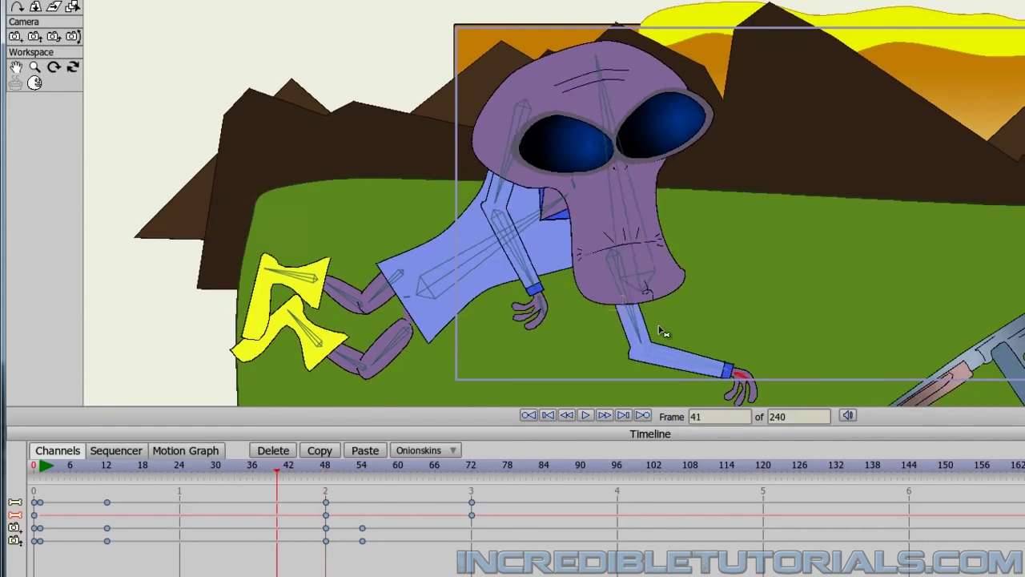
key("Right")
key("Right")
key("Right")
key("Right")
key("Right")
key("Right")
key("Right")
key("Right")
key("Right")
key("Right")
key("Right")
key("Right")
key("Right")
key("Right")
key("Right")
key("Right")
key("Right")
key("Right")
key("Right")
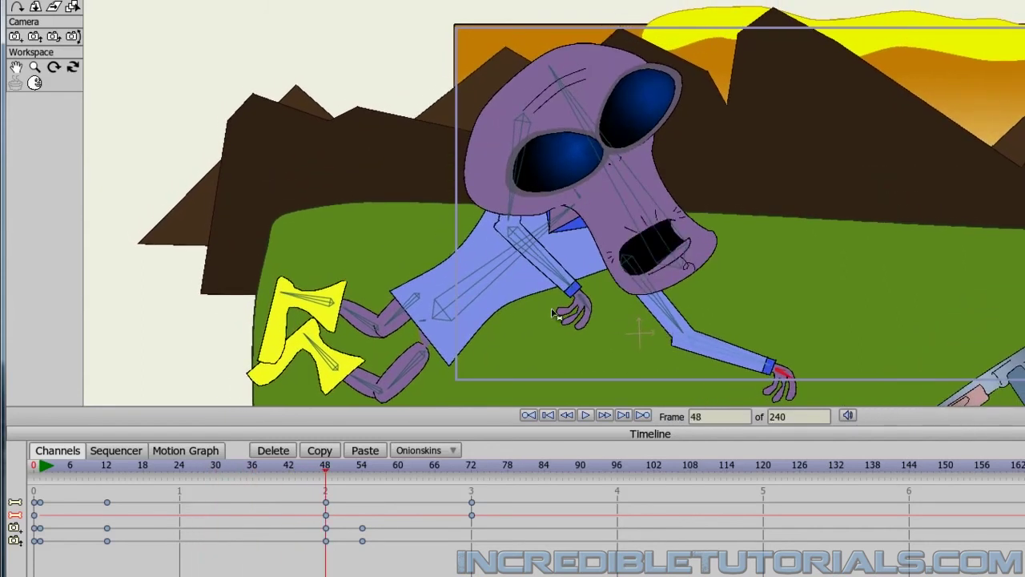
Step: At frame 48, pull the alien's rear hand down so that arm straightens toward the ground, and step back through nearby frames to check it
left_click_drag(591, 314, 602, 406)
key("Left")
key("Left")
key("Left")
key("Left")
key("Left")
key("Left")
key("Left")
key("Left")
key("Left")
key("Left")
key("Left")
key("Left")
key("Left")
key("Left")
key("Left")
key("Left")
key("Left")
key("Left")
key("Left")
key("Left")
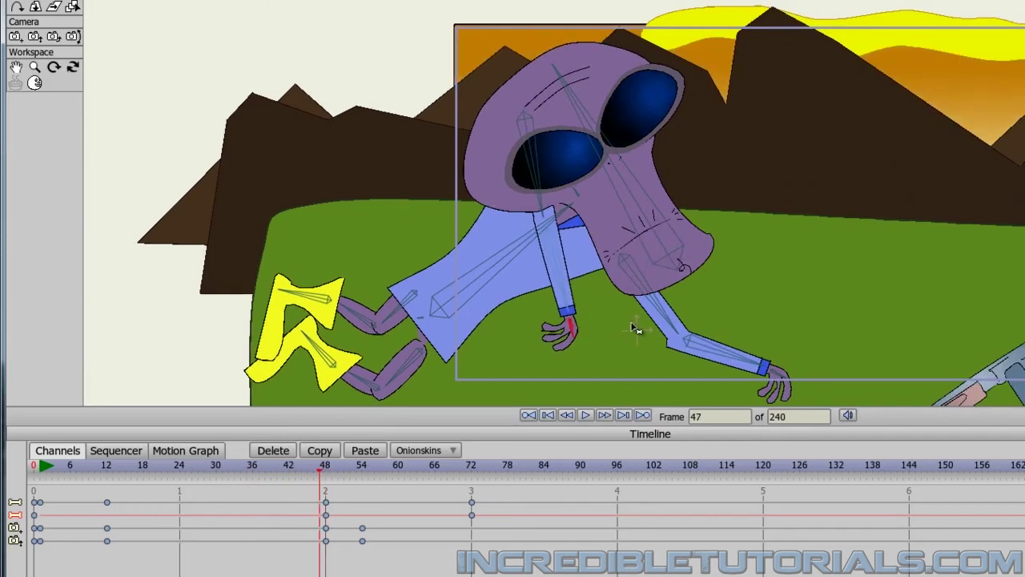
Step: At frame 12, move the alien's rear hand from its hip down to the ground beneath its chin
key("Left")
key("Left")
key("Left")
key("Left")
key("Left")
key("Left")
key("Left")
key("Left")
key("Left")
key("Left")
key("Left")
key("Left")
key("Left")
key("Left")
key("Left")
key("Left")
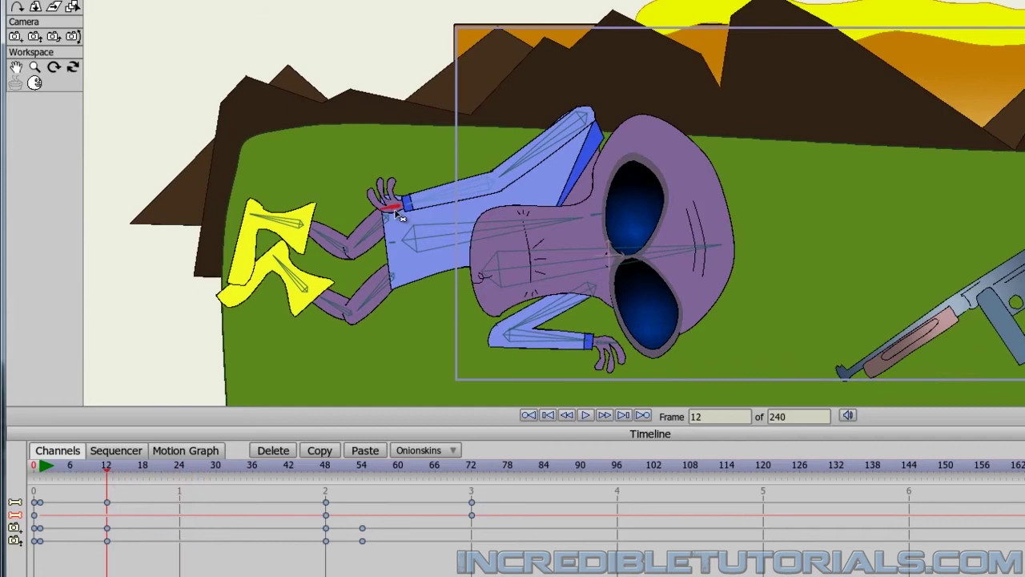
left_click_drag(398, 214, 488, 316)
Step: Step forward from frame 12 to frame 61 to review the rear arm's motion through the rise and camera zoom
key("Right")
key("Right")
key("Right")
key("Right")
key("Right")
key("Right")
key("Right")
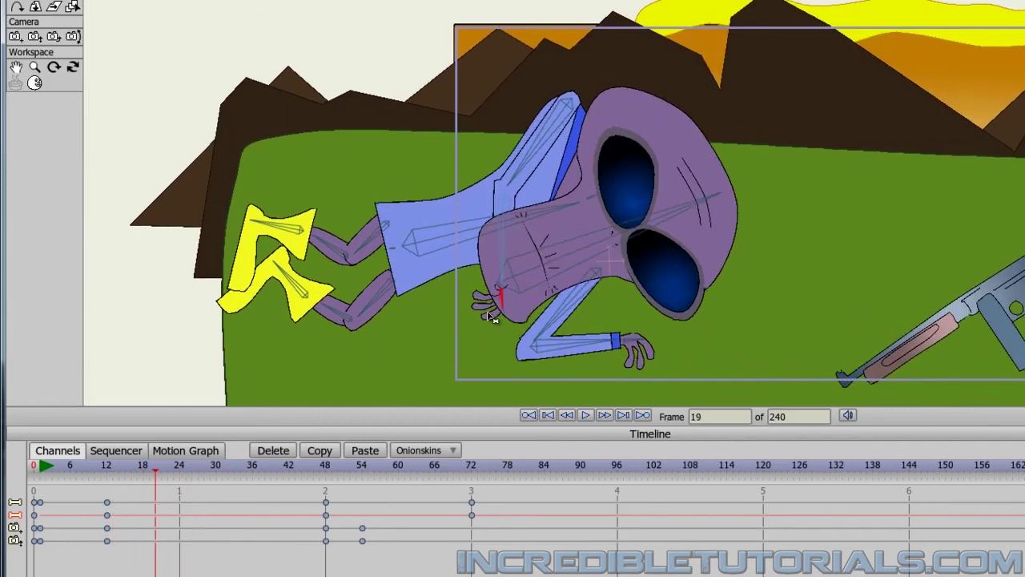
key("Right")
key("Right")
key("Right")
key("Right")
key("Right")
key("Right")
key("Right")
key("Right")
key("Right")
key("Right")
key("Right")
key("Right")
key("Right")
key("Right")
key("Right")
key("Right")
key("Right")
key("Right")
key("Right")
key("Right")
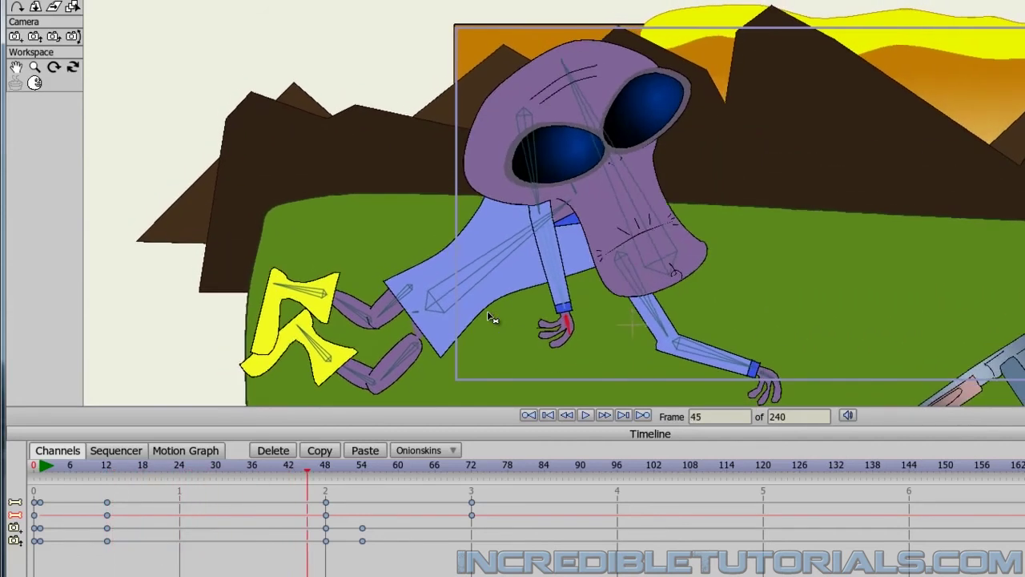
key("Right")
key("Right")
key("Right")
key("Right")
key("Right")
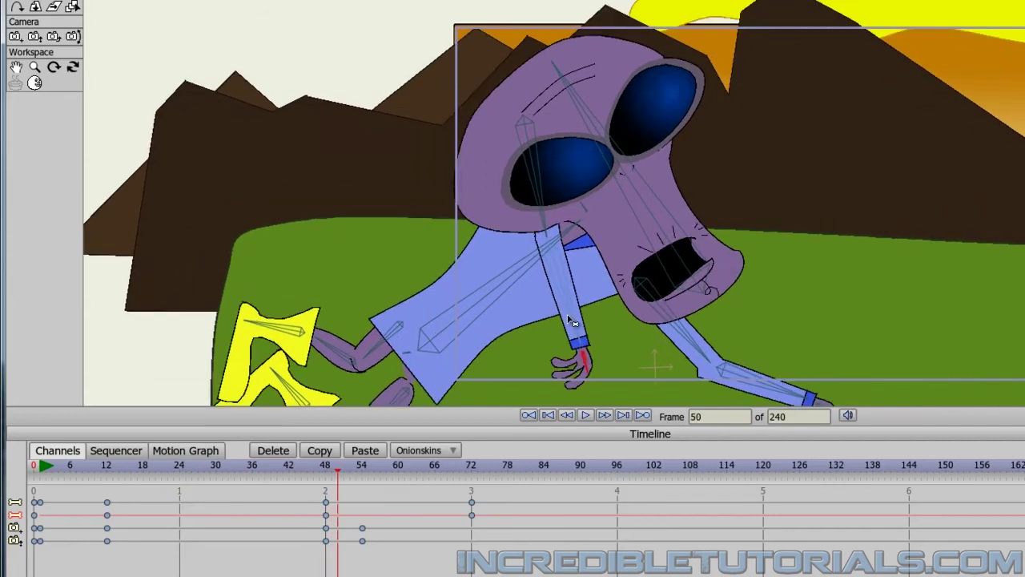
key("Right")
key("Right")
key("Right")
key("Right")
key("Right")
key("Right")
key("Right")
key("Right")
key("Right")
key("Right")
key("Right")
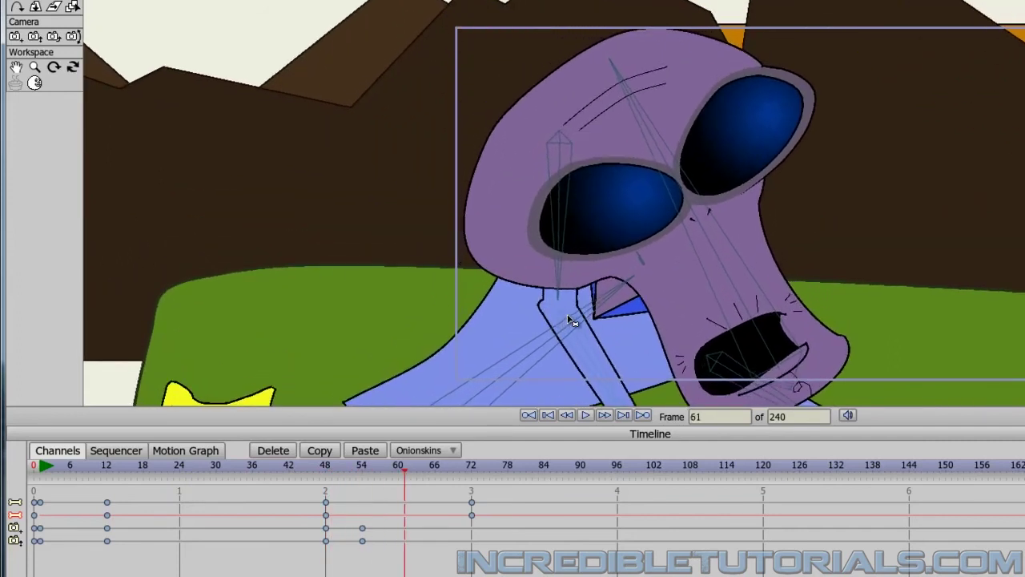
Step: Step forward from frame 61 to frame 72 to examine how the alien's rear arm settles into the final pose
key("Right")
key("Right")
key("Right")
key("Right")
key("Right")
key("Right")
key("Right")
key("Right")
key("Right")
key("Right")
key("Right")
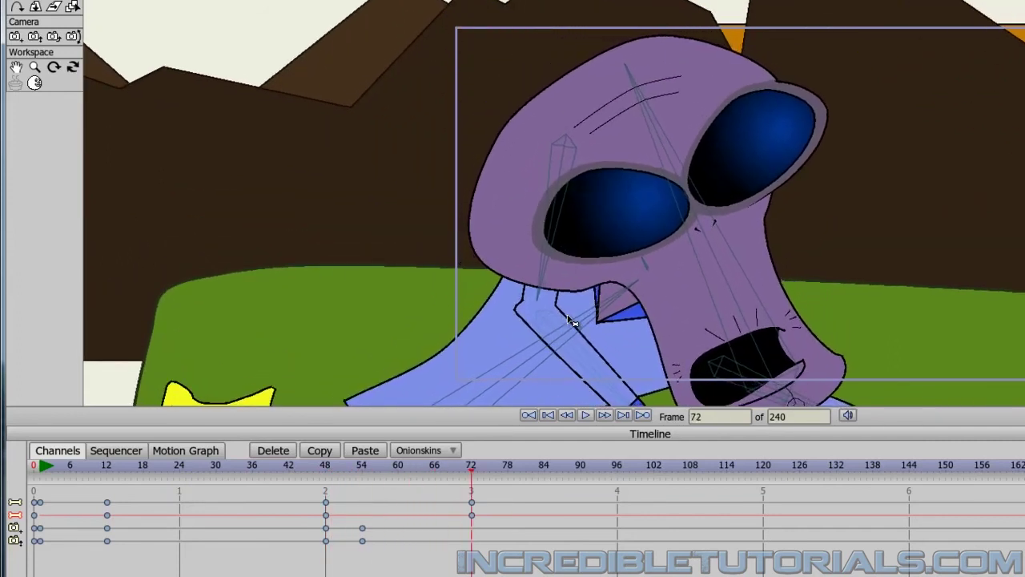
Step: At frame 54, track the camera slightly downward so more of the ground and the alien's reaching arms come into the shot
left_click_drag(525, 173, 468, 129)
left_click(15, 36)
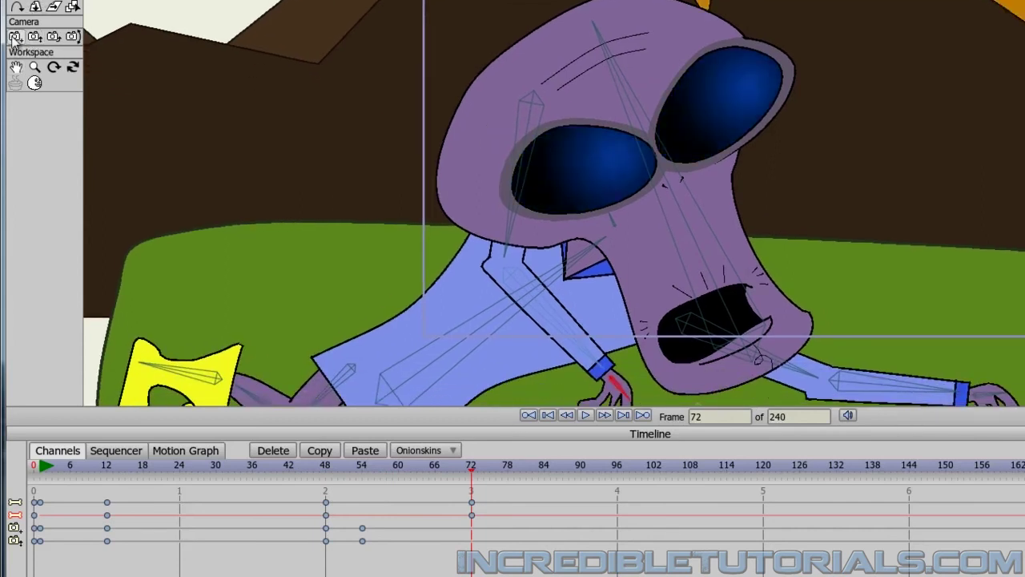
key("Left")
key("Left")
key("Left")
key("Left")
key("Left")
key("Left")
key("Left")
key("Left")
key("Left")
key("Left")
key("Left")
key("Left")
key("Left")
key("Left")
key("Left")
key("Left")
key("Left")
key("Left")
key("Left")
key("Left")
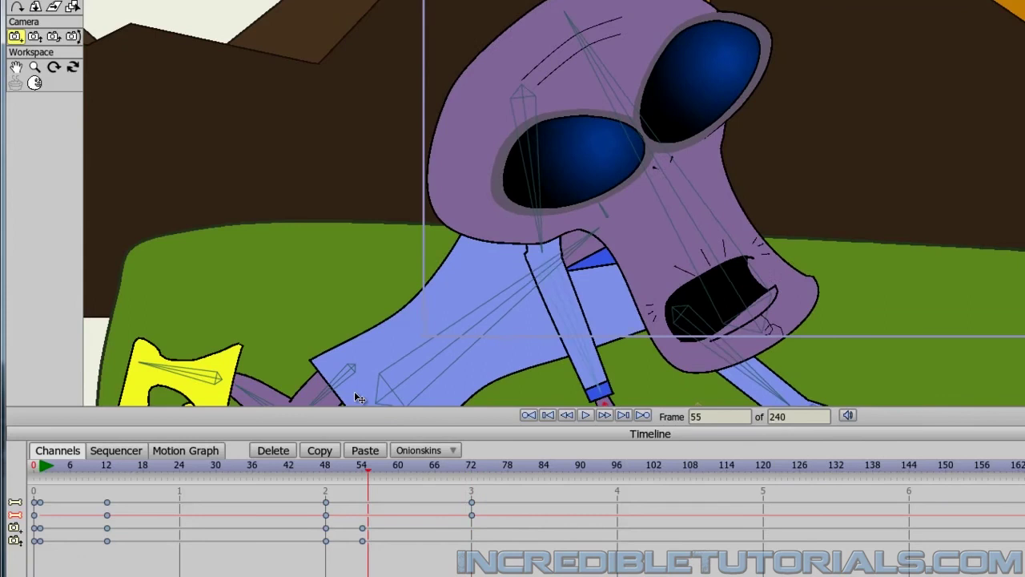
key("Right")
key("Right")
key("Right")
key("Right")
left_click_drag(468, 336, 467, 327)
Step: Step through the frames up to 72 to review the adjusted camera framing as the alien reaches out
key("Right")
key("Right")
key("Right")
key("Right")
key("Right")
key("Right")
key("Right")
key("Right")
key("Right")
key("Right")
key("Right")
key("Right")
key("Right")
key("Right")
key("Right")
key("Right")
key("Right")
key("Right")
key("Right")
key("Right")
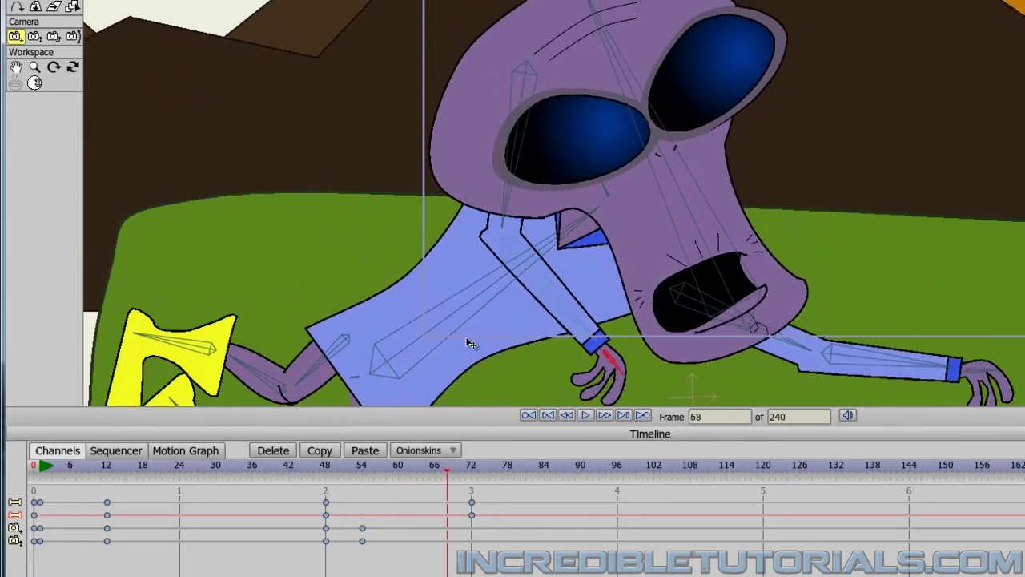
key("Left")
key("Left")
key("Left")
key("Left")
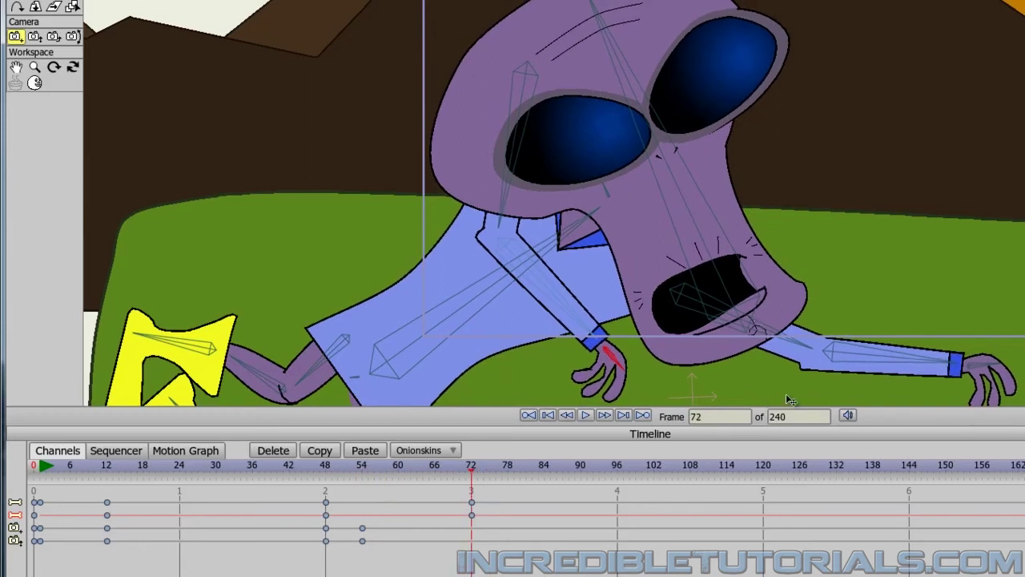
Step: Set the animation's end frame to 72 and look up the Export Animation command without running it
left_click_drag(803, 416, 759, 417)
type("72")
key("Return")
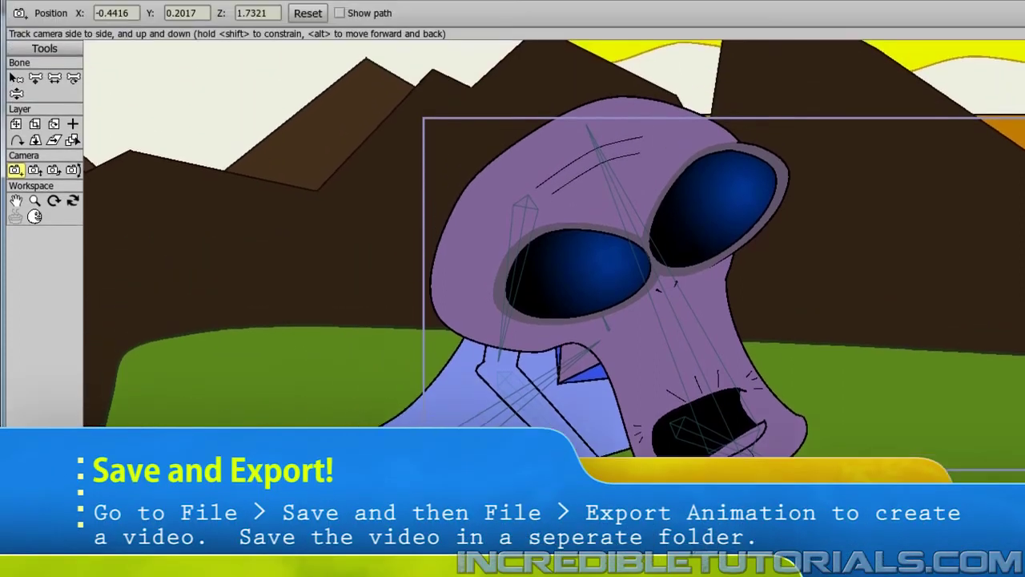
left_click(20, 32)
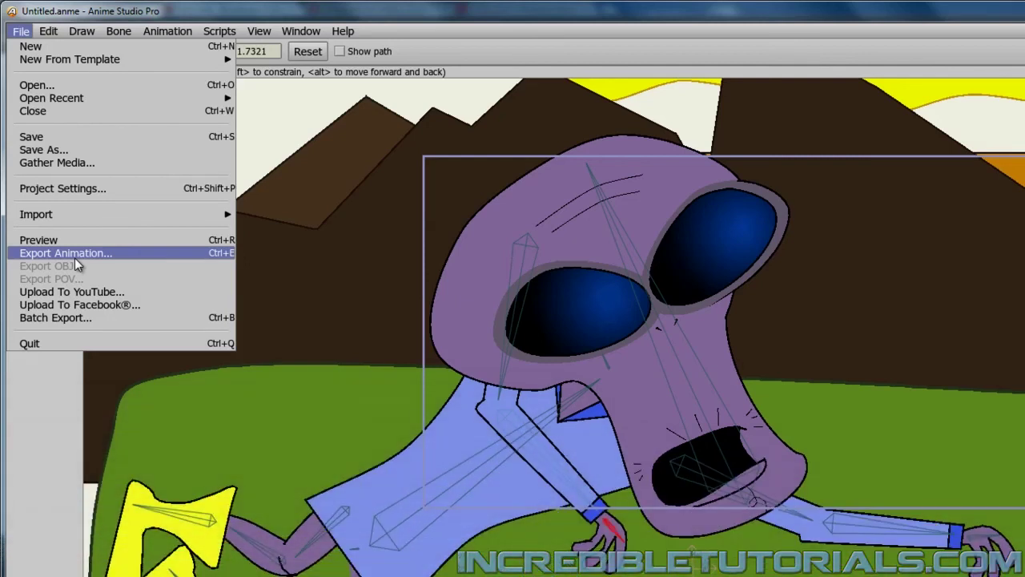
left_click(454, 35)
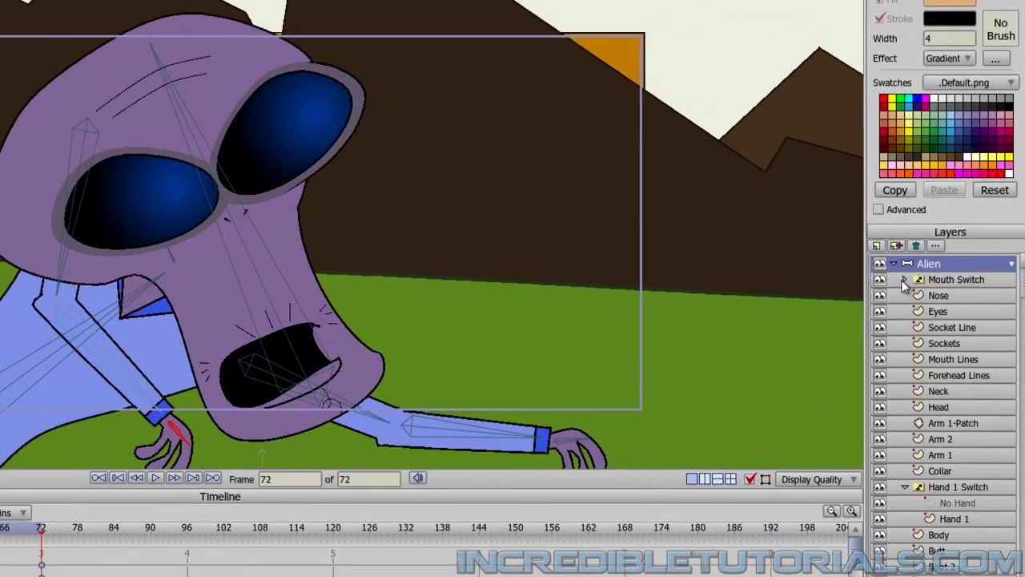
Step: Collapse the Alien layer group and move the Mountains 1 layer below Mountains 2
left_click(904, 279)
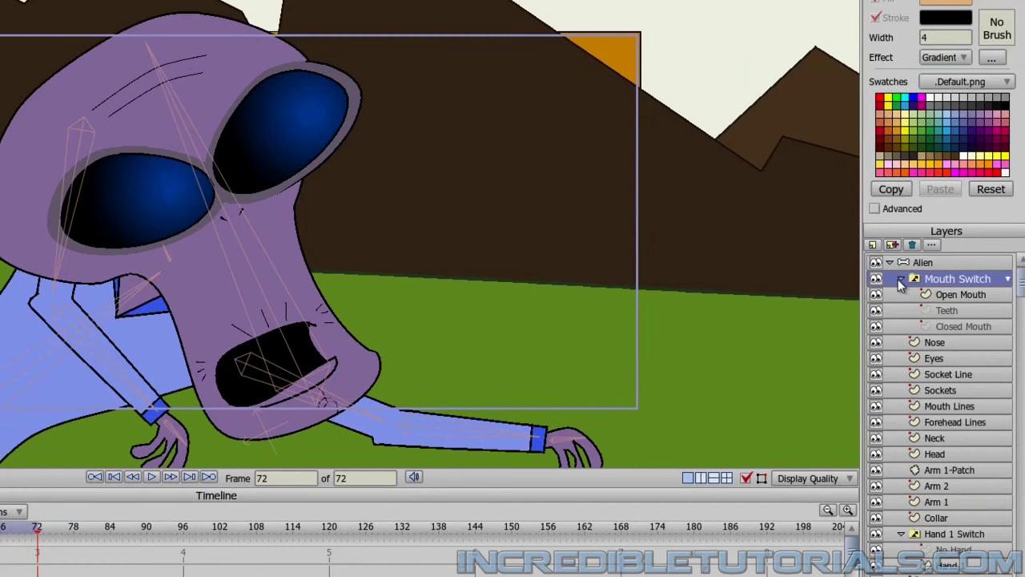
left_click(893, 265)
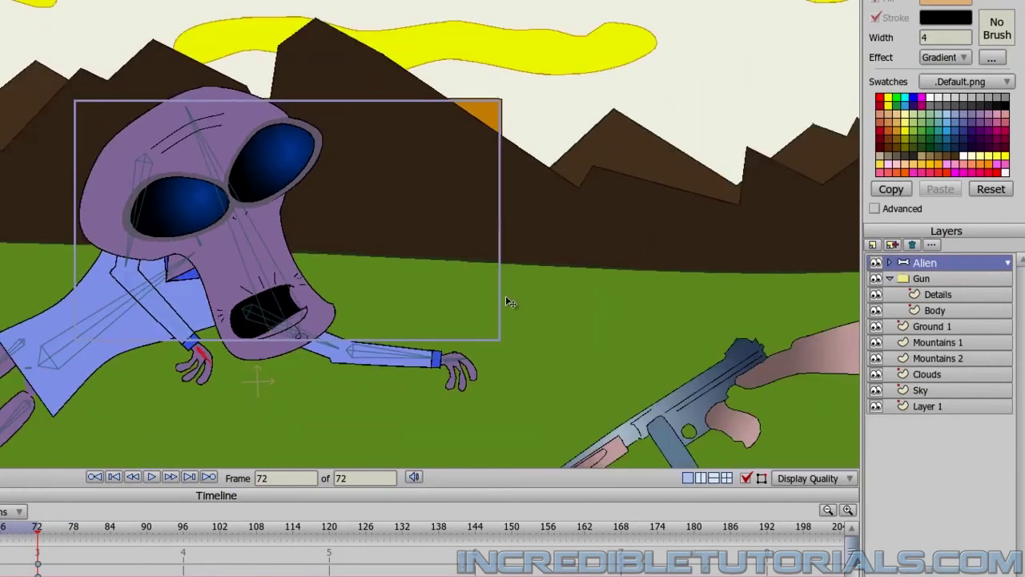
scroll(506, 296, "down", 3)
left_click_drag(956, 343, 961, 365)
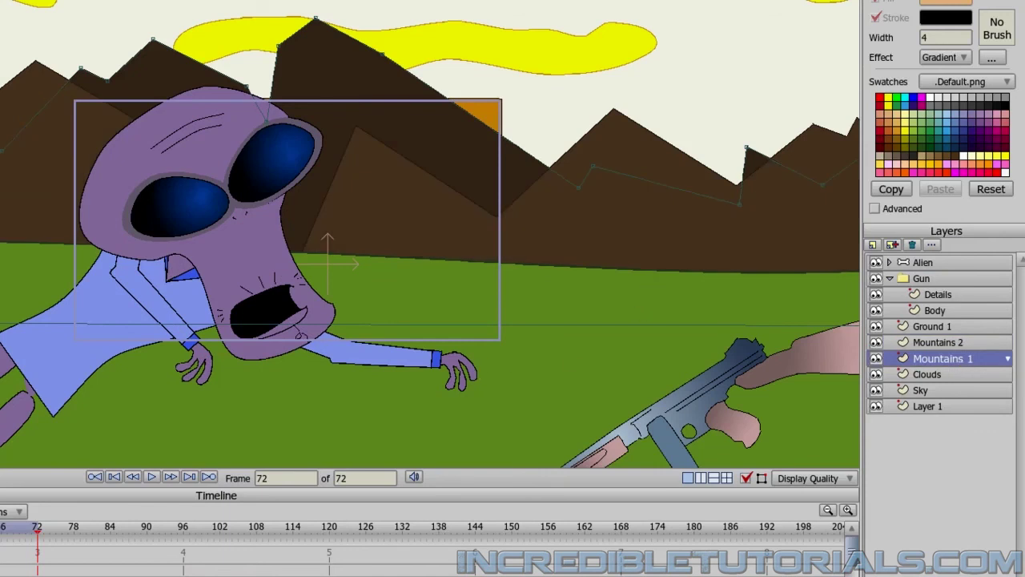
Step: Play the animation back and take a closer look at the alien's reaching hand and the gun around frame 52
key("space")
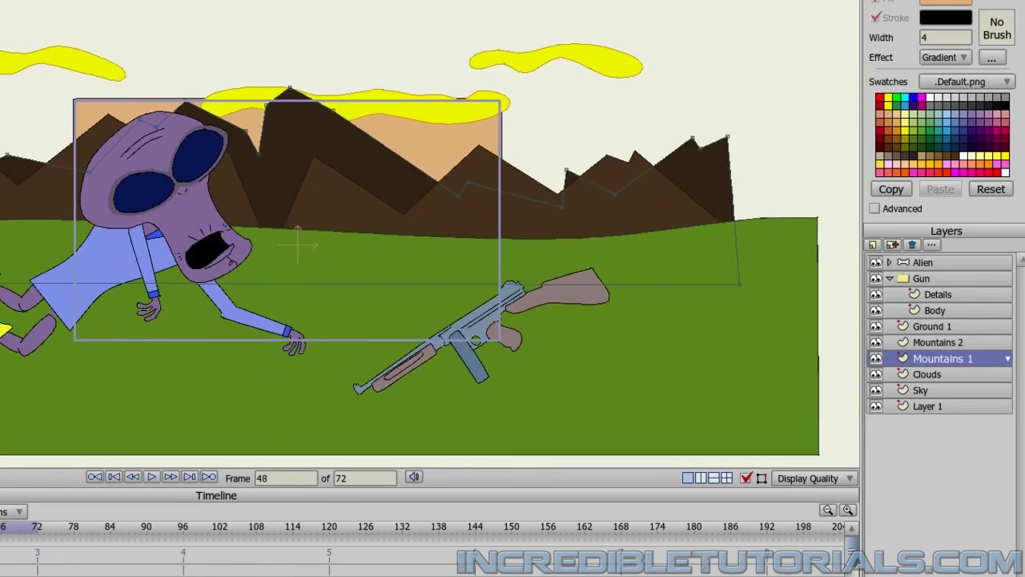
scroll(424, 438, "up", 2)
left_click_drag(424, 438, 303, 325)
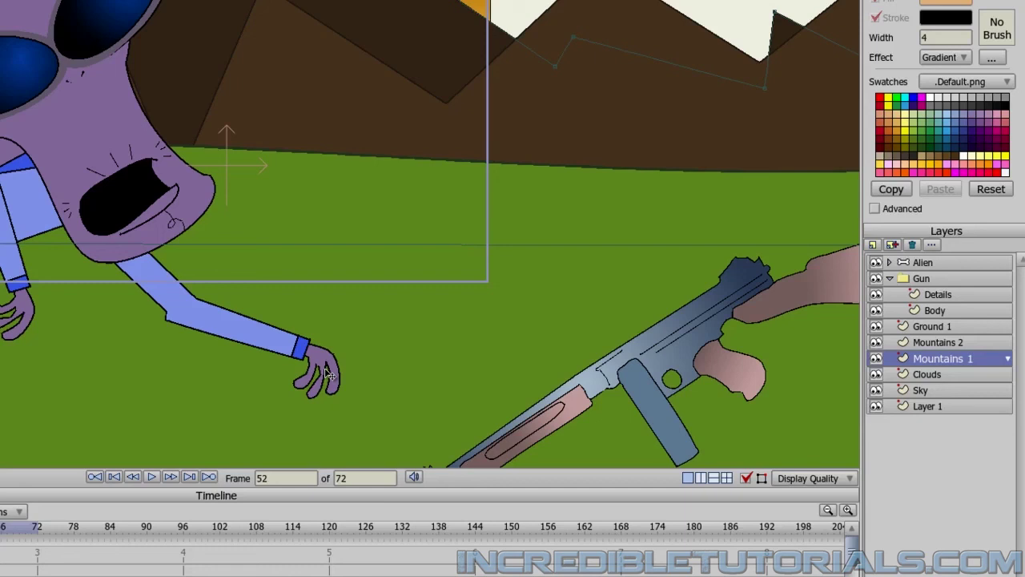
left_click_drag(188, 178, 178, 286)
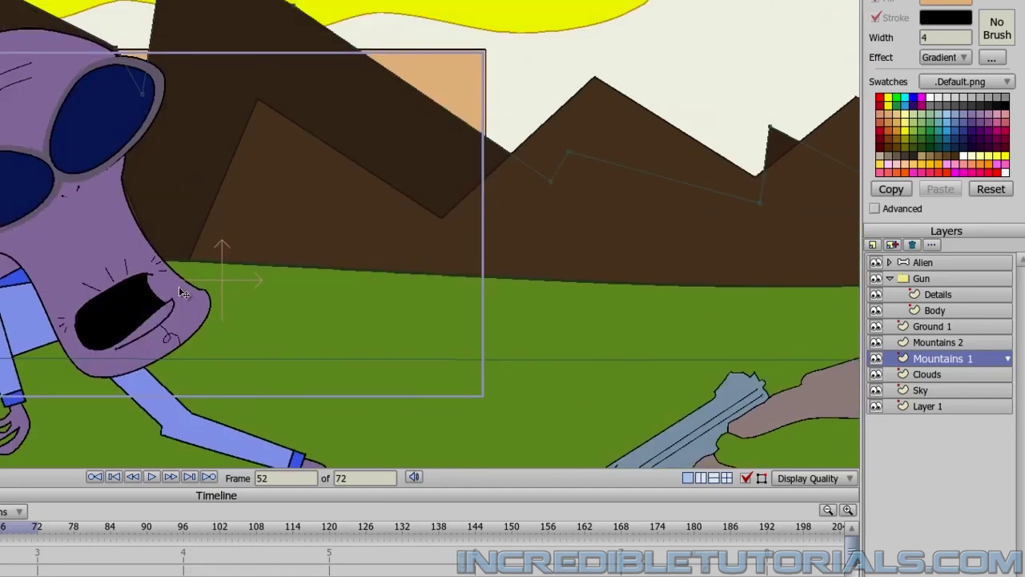